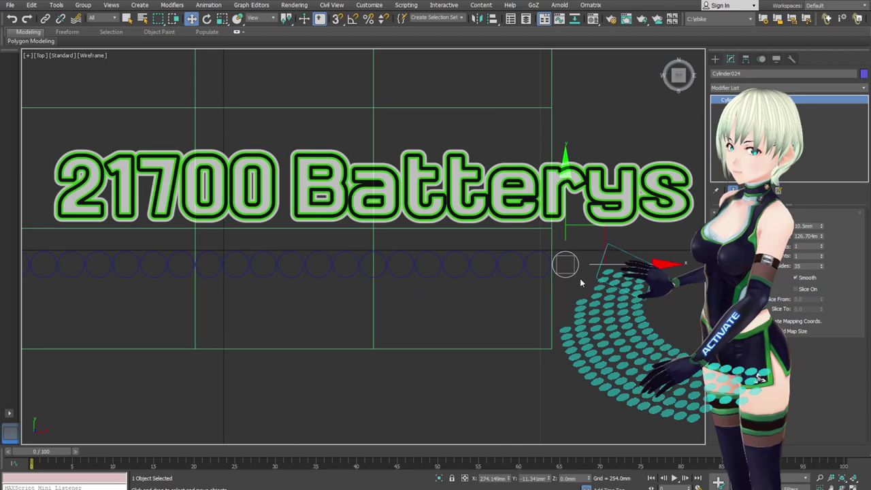
- Delete the surplus battery cylinders at the right end of the bottom row so the row fits the battery box drawing
{"action": "left_click", "coordinate": [524, 279]}
{"action": "key", "text": "F3"}
{"action": "left_click", "coordinate": [459, 267]}
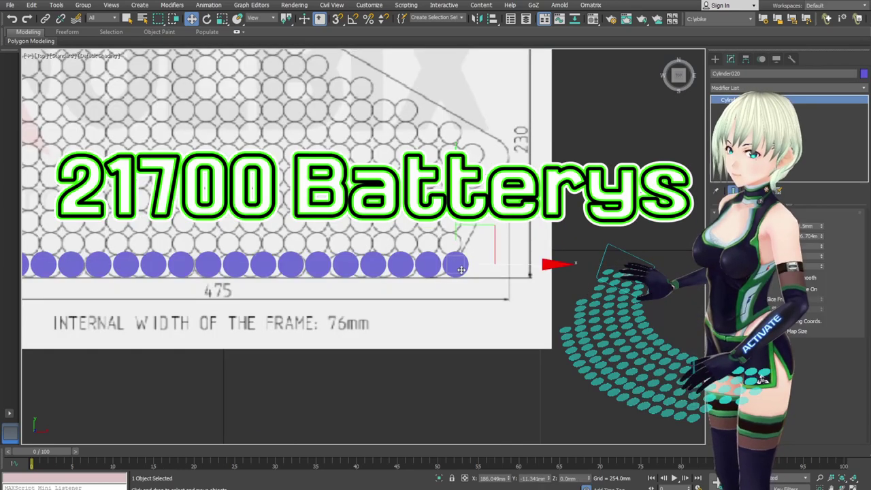
{"action": "key", "text": "Delete"}
{"action": "left_click", "coordinate": [432, 265]}
{"action": "scroll", "coordinate": [416, 275], "scroll_direction": "down", "scroll_amount": 2}
{"action": "middle_click_drag", "start_coordinate": [402, 277], "coordinate": [467, 277]}
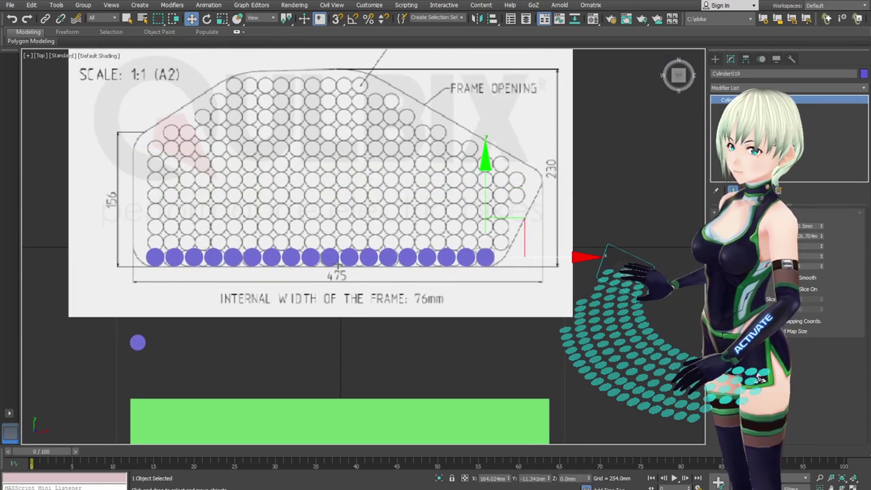
{"action": "key", "text": "Delete"}
- Reset the width segments of the reference drawing's plane to the minimum
{"action": "middle_click_drag", "start_coordinate": [394, 283], "coordinate": [423, 277]}
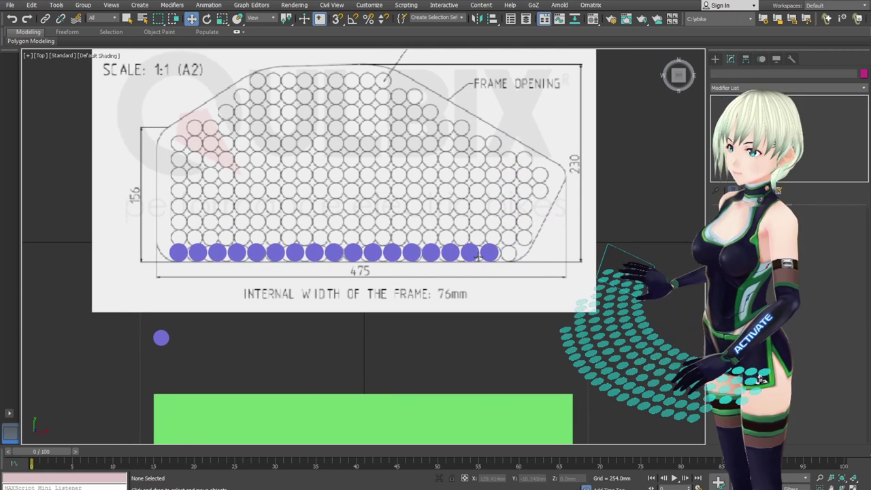
{"action": "left_click", "coordinate": [488, 253]}
{"action": "key", "text": "q"}
{"action": "left_click", "coordinate": [283, 305]}
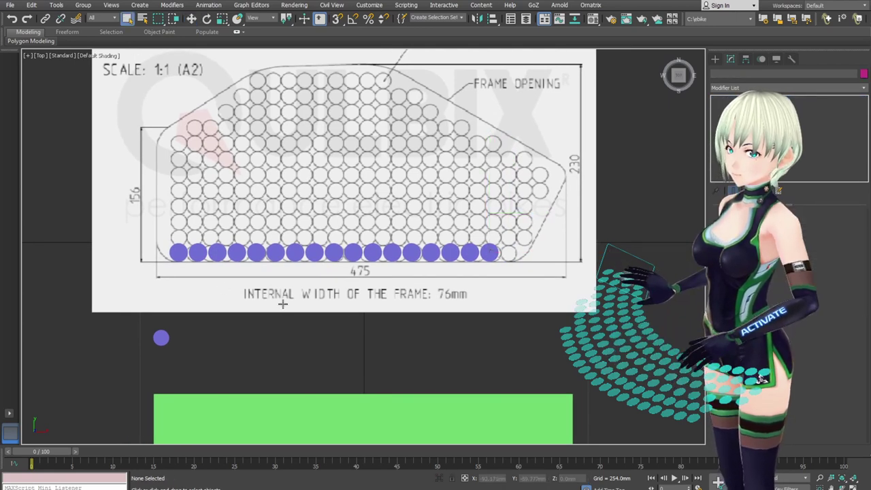
{"action": "left_click", "coordinate": [282, 304]}
{"action": "key", "text": "F3"}
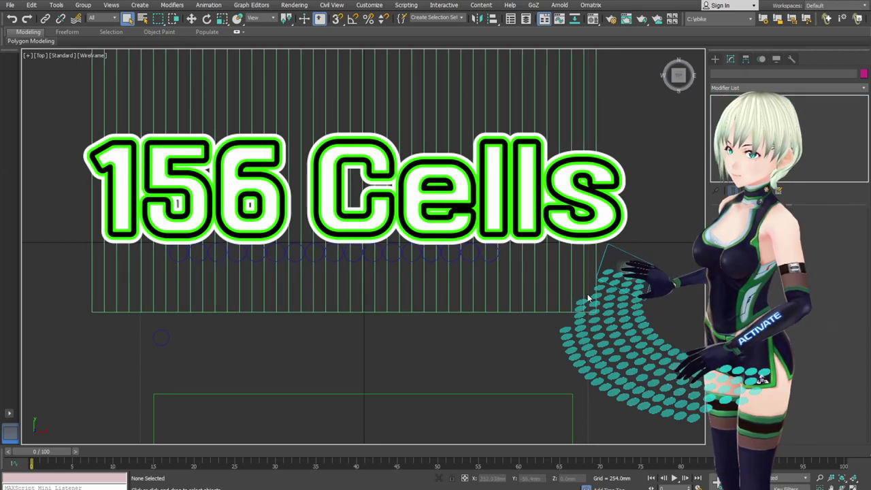
{"action": "left_click", "coordinate": [589, 298]}
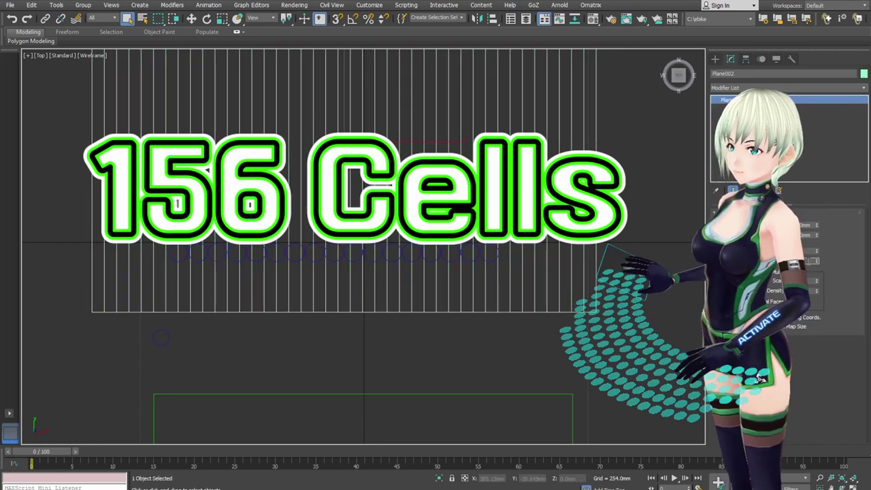
{"action": "right_click", "coordinate": [817, 262]}
{"action": "left_click", "coordinate": [632, 286]}
- Clone the bottom row of 17 cells directly above itself, shifted half a cell to the right for staggered packing
{"action": "left_click_drag", "start_coordinate": [516, 265], "coordinate": [180, 249]}
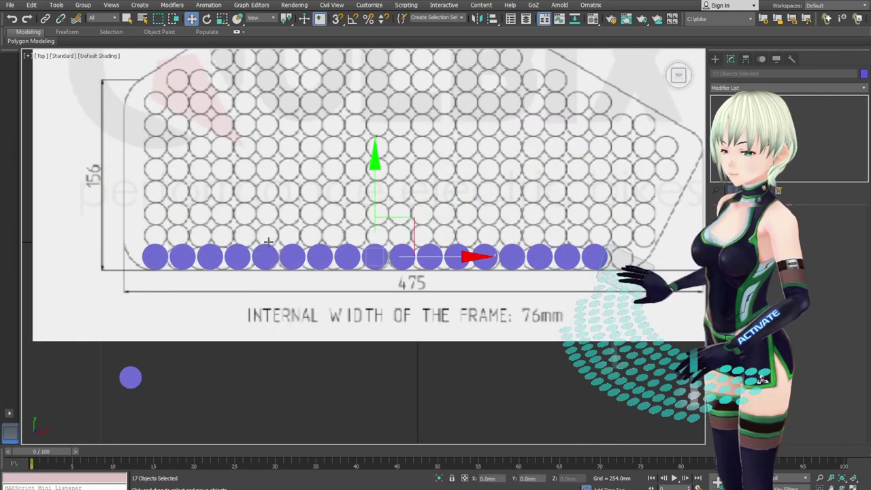
{"action": "scroll", "coordinate": [392, 256], "scroll_direction": "up", "scroll_amount": 4}
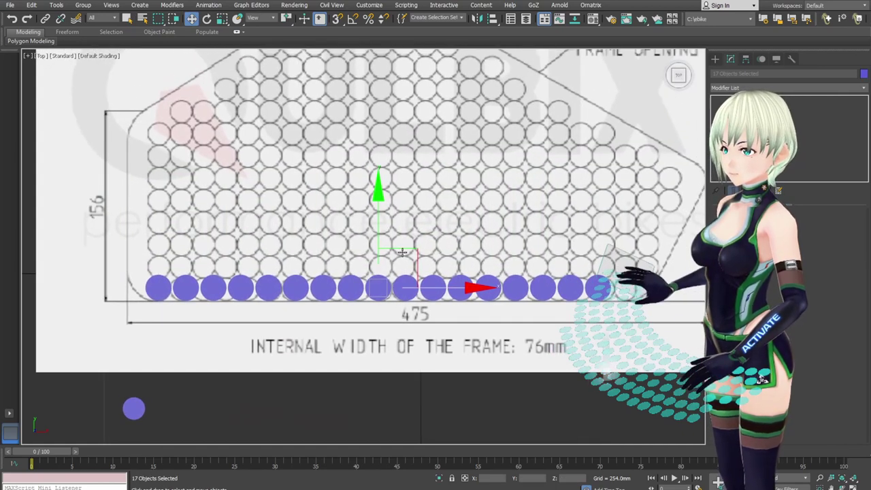
{"action": "left_click_drag", "start_coordinate": [402, 253], "coordinate": [420, 227], "text": "shift"}
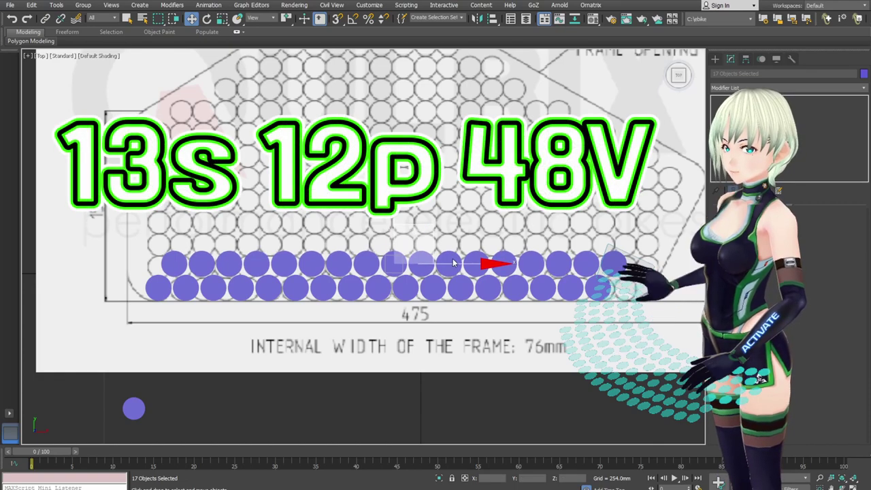
- Select both staggered rows and clone them repeatedly upward to cover the frame opening with cells
{"action": "key", "text": "F3"}
{"action": "scroll", "coordinate": [436, 290], "scroll_direction": "down", "scroll_amount": 3}
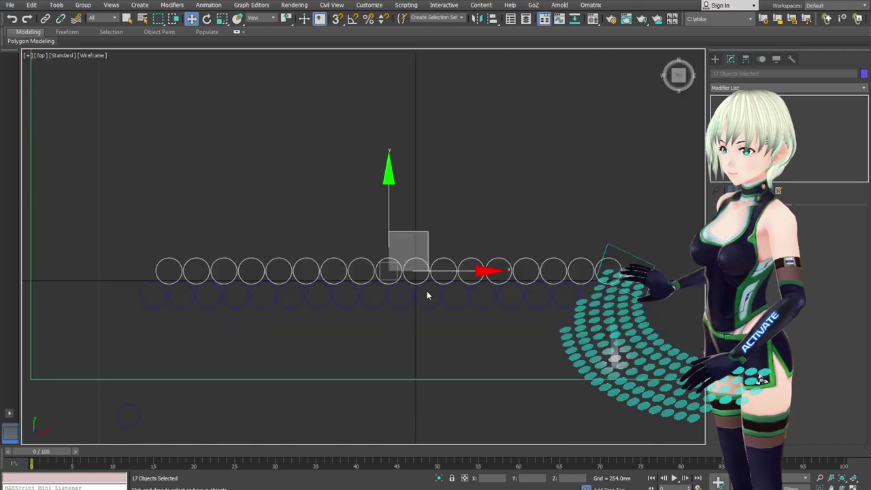
{"action": "left_click_drag", "start_coordinate": [268, 241], "coordinate": [252, 244]}
{"action": "key", "text": "F3"}
{"action": "middle_click_drag", "start_coordinate": [380, 262], "coordinate": [379, 273]}
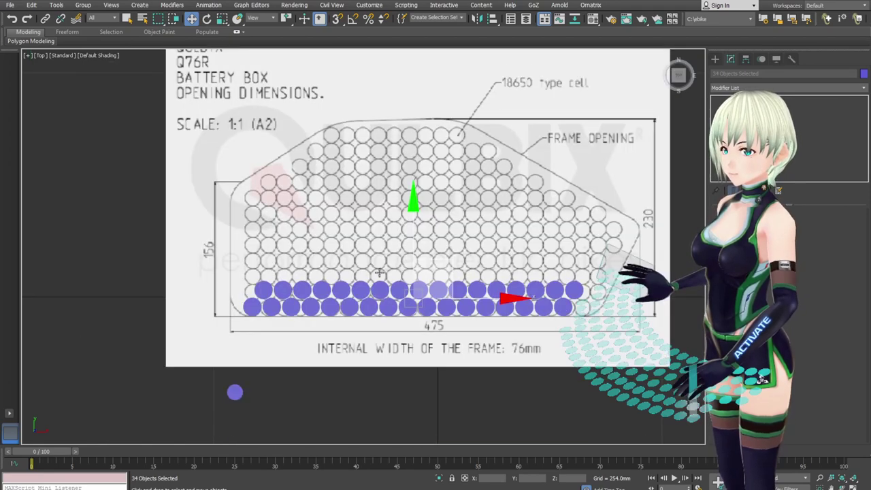
{"action": "left_click_drag", "start_coordinate": [412, 251], "coordinate": [417, 218], "text": "shift"}
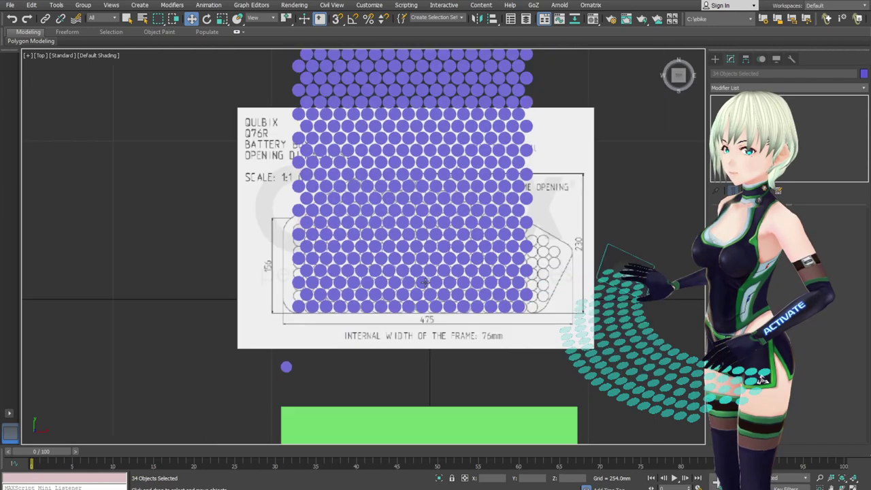
- Delete all rows of cells above the frame opening, keeping the lower eleven rows
{"action": "scroll", "coordinate": [293, 155], "scroll_direction": "down", "scroll_amount": 2}
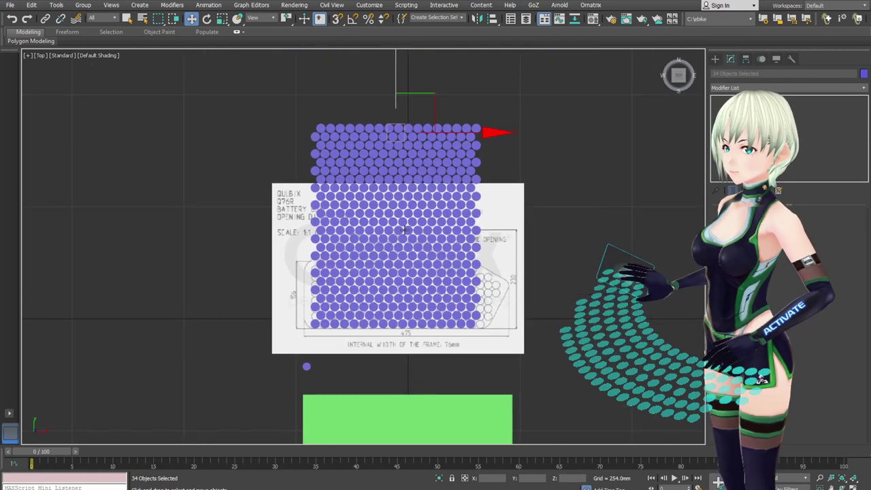
{"action": "key", "text": "F3"}
{"action": "key", "text": "F3"}
{"action": "key", "text": "ctrl+a"}
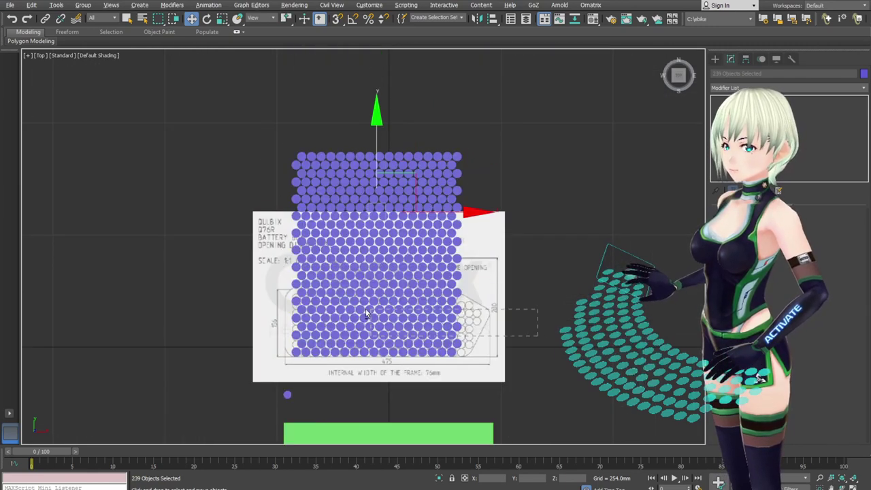
{"action": "left_click_drag", "start_coordinate": [291, 288], "coordinate": [256, 267], "text": "alt"}
{"action": "key", "text": "F3"}
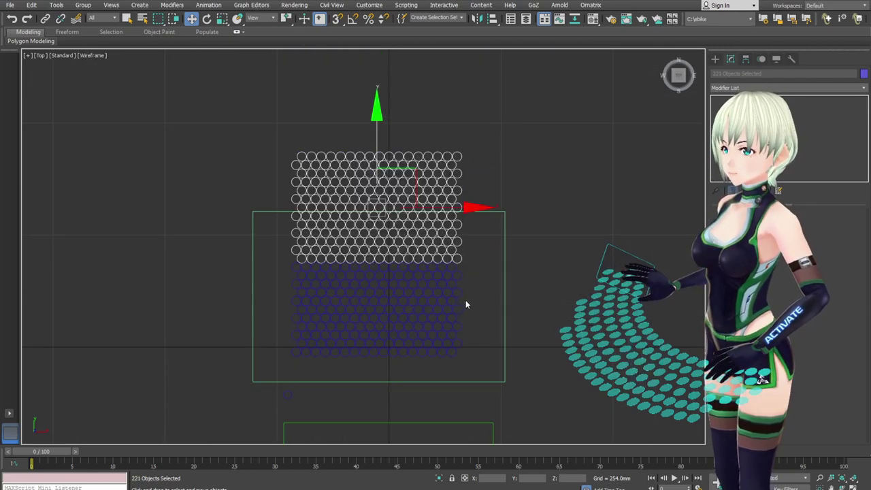
{"action": "key", "text": "Delete"}
- Delete the leftmost cell of each of the top three rows, outside the frame opening's upper-left corner
{"action": "scroll", "coordinate": [430, 286], "scroll_direction": "up", "scroll_amount": 3}
{"action": "key", "text": "F3"}
{"action": "middle_click_drag", "start_coordinate": [428, 282], "coordinate": [443, 277]}
{"action": "middle_click_drag", "start_coordinate": [217, 234], "coordinate": [256, 233]}
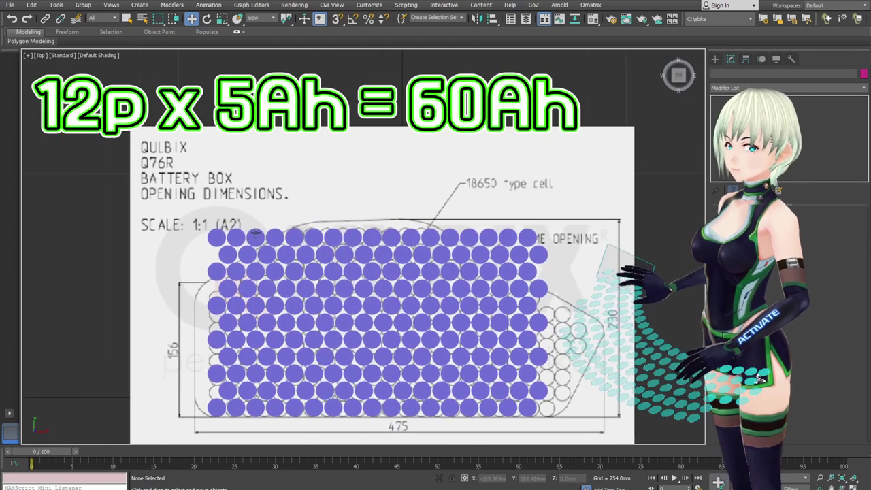
{"action": "key", "text": "F3"}
{"action": "left_click_drag", "start_coordinate": [185, 217], "coordinate": [241, 272]}
{"action": "key", "text": "F3"}
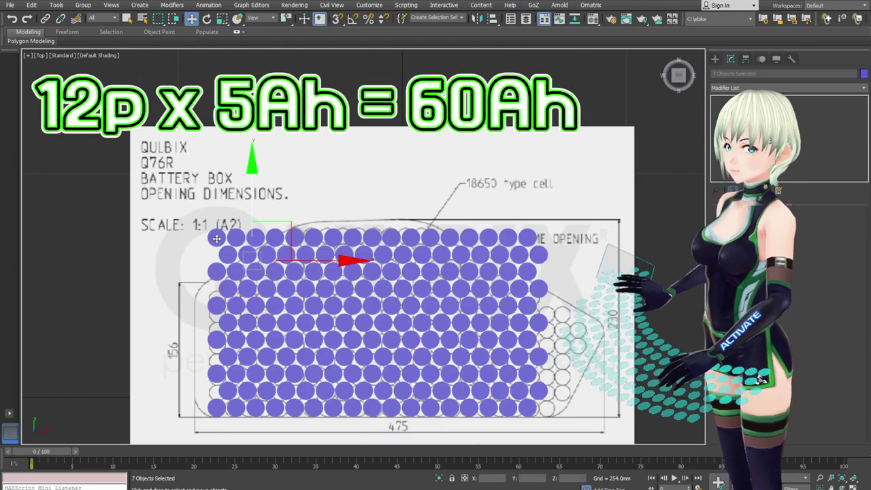
{"action": "left_click", "coordinate": [220, 237]}
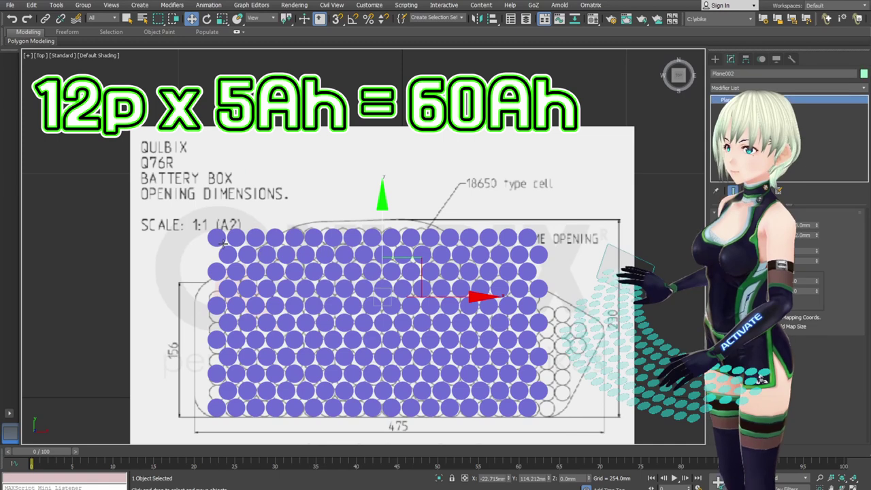
{"action": "key", "text": "Delete"}
{"action": "left_click", "coordinate": [228, 259]}
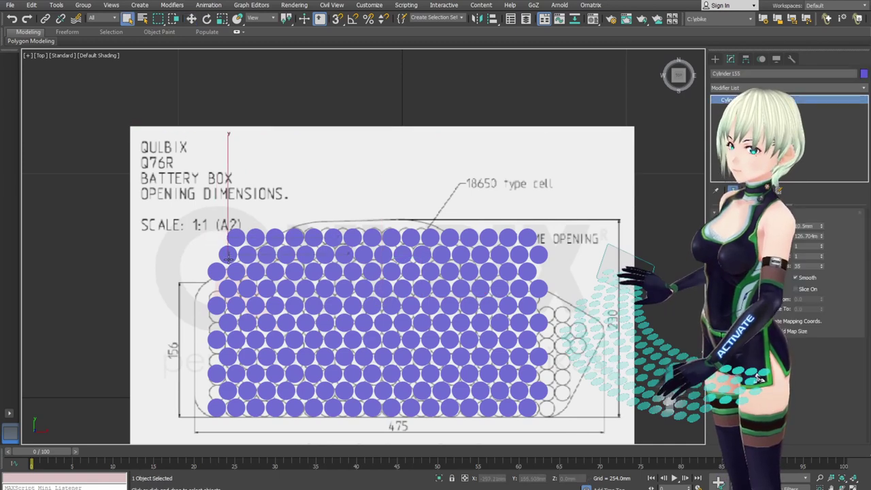
{"action": "key", "text": "Delete"}
{"action": "left_click", "coordinate": [220, 269]}
{"action": "key", "text": "Delete"}
- Delete the next two cells at the left end of the top row and the next one in the second row
{"action": "left_click", "coordinate": [239, 236]}
{"action": "key", "text": "Delete"}
{"action": "left_click", "coordinate": [255, 236]}
{"action": "key", "text": "Delete"}
{"action": "left_click", "coordinate": [247, 254]}
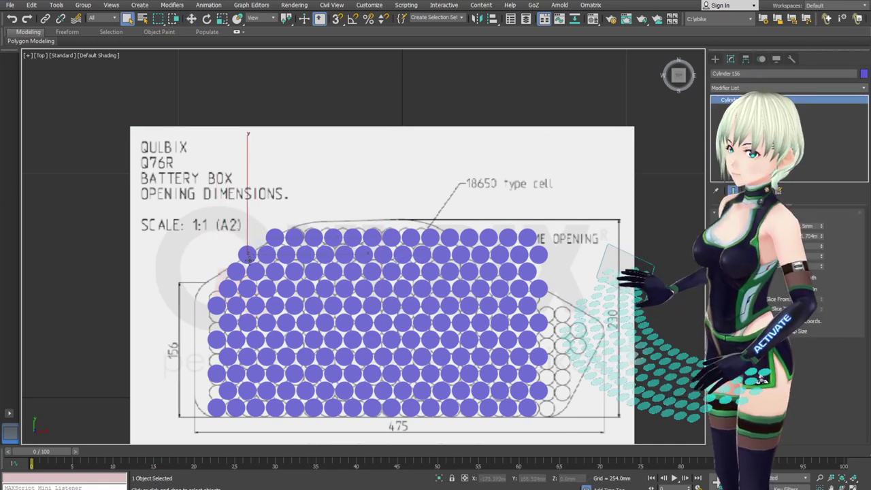
{"action": "key", "text": "Delete"}
- Delete the leftmost cells of the third, fourth, fifth and top rows that cross the outline's upper-left slope
{"action": "left_click", "coordinate": [236, 270]}
{"action": "key", "text": "Delete"}
{"action": "left_click", "coordinate": [229, 292]}
{"action": "key", "text": "Delete"}
{"action": "left_click", "coordinate": [218, 306]}
{"action": "key", "text": "Delete"}
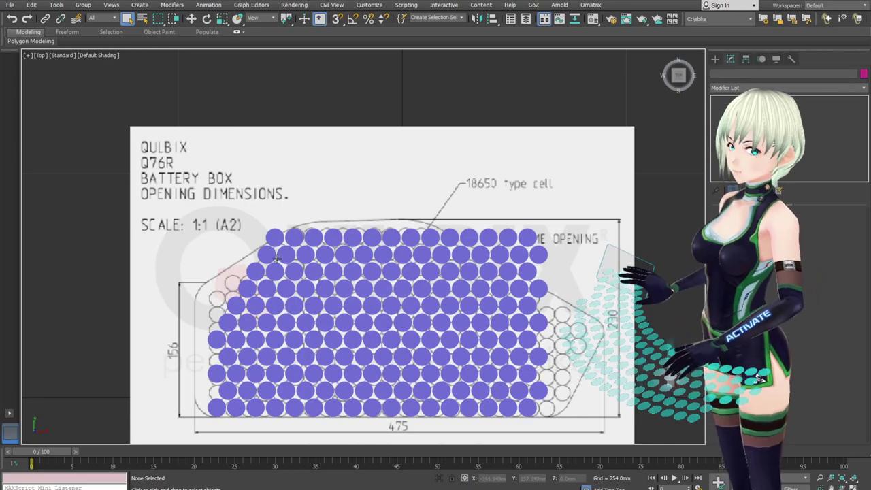
{"action": "left_click", "coordinate": [277, 236]}
{"action": "key", "text": "Delete"}
- Delete the rightmost cells of the top four rows that lie outside the outline's upper-right slope
{"action": "scroll", "coordinate": [272, 235], "scroll_direction": "up", "scroll_amount": 2}
{"action": "middle_click_drag", "start_coordinate": [269, 234], "coordinate": [215, 234]}
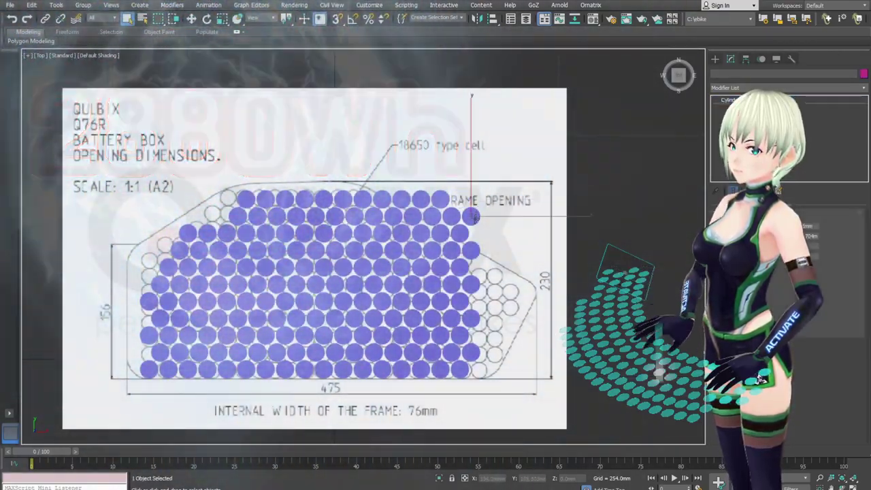
{"action": "left_click", "coordinate": [453, 216]}
{"action": "key", "text": "Delete"}
{"action": "left_click", "coordinate": [440, 200]}
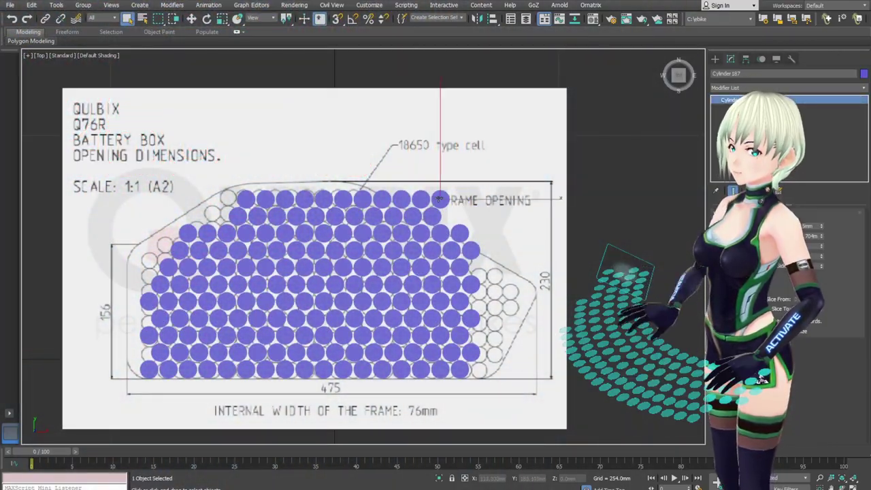
{"action": "key", "text": "Delete"}
{"action": "left_click", "coordinate": [458, 235]}
{"action": "key", "text": "Delete"}
{"action": "left_click", "coordinate": [469, 251]}
{"action": "key", "text": "Delete"}
- Delete one more cell from the right end of the first, second and third rows
{"action": "left_click", "coordinate": [426, 203]}
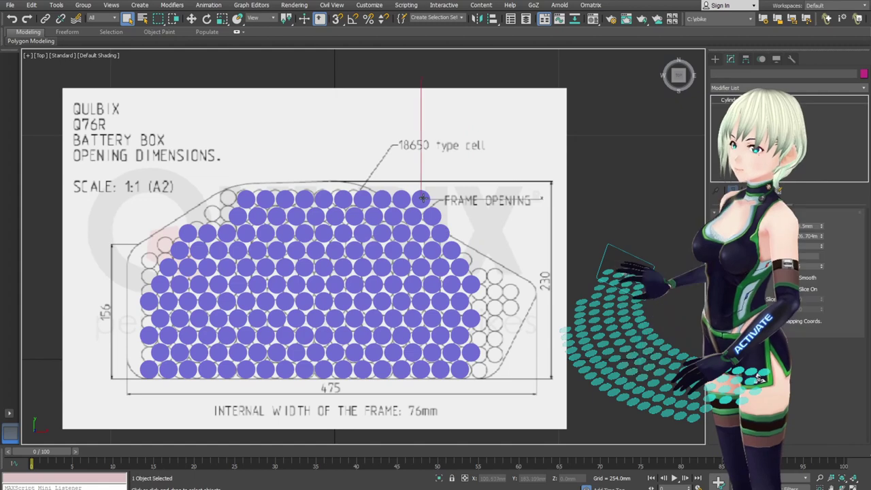
{"action": "key", "text": "Delete"}
{"action": "left_click", "coordinate": [434, 217]}
{"action": "key", "text": "Delete"}
{"action": "left_click", "coordinate": [441, 235]}
{"action": "key", "text": "Delete"}
- Trim further cells from the right ends of the upper six rows, including the top, second and fifth rows
{"action": "left_click", "coordinate": [460, 263]}
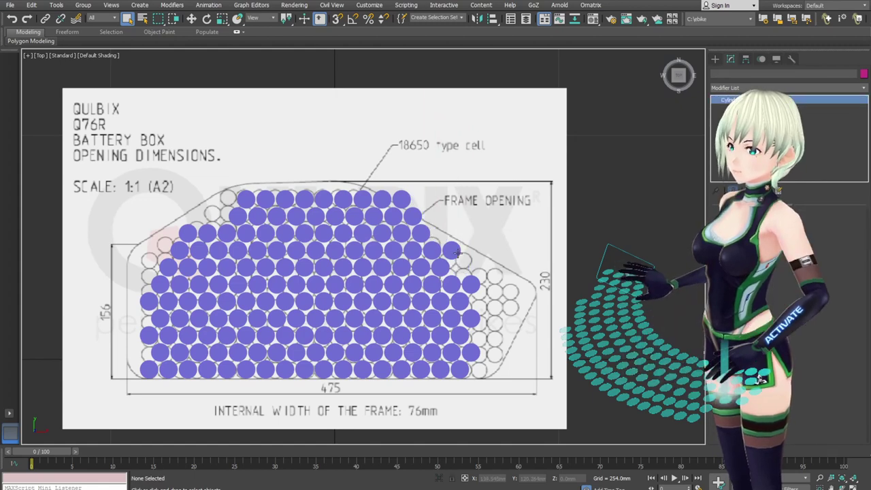
{"action": "left_click", "coordinate": [401, 199]}
{"action": "key", "text": "Delete"}
{"action": "left_click", "coordinate": [413, 216]}
{"action": "key", "text": "Delete"}
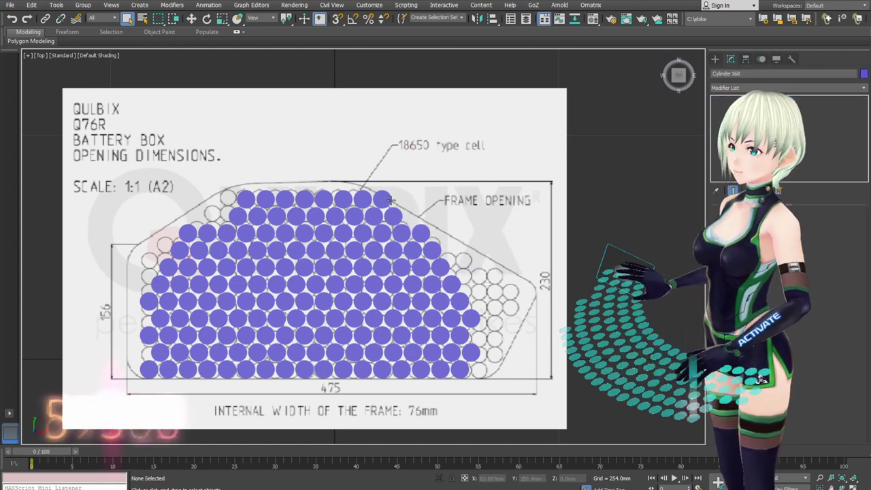
- Delete all remaining cells of the top row
{"action": "key", "text": "Delete"}
{"action": "left_click", "coordinate": [364, 199]}
{"action": "key", "text": "Delete"}
{"action": "left_click", "coordinate": [345, 199]}
{"action": "key", "text": "Delete"}
{"action": "left_click", "coordinate": [307, 199]}
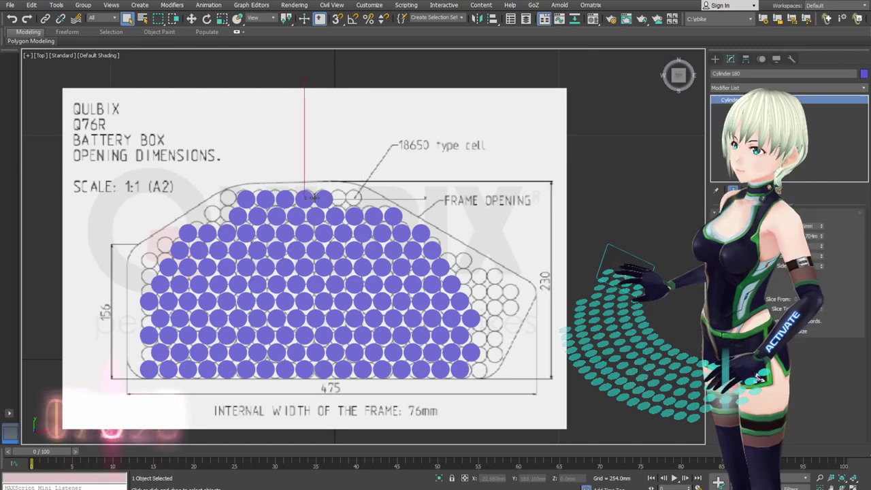
{"action": "key", "text": "Delete"}
{"action": "left_click", "coordinate": [323, 199]}
{"action": "key", "text": "Delete"}
{"action": "left_click", "coordinate": [284, 198]}
{"action": "key", "text": "Delete"}
{"action": "left_click", "coordinate": [266, 198]}
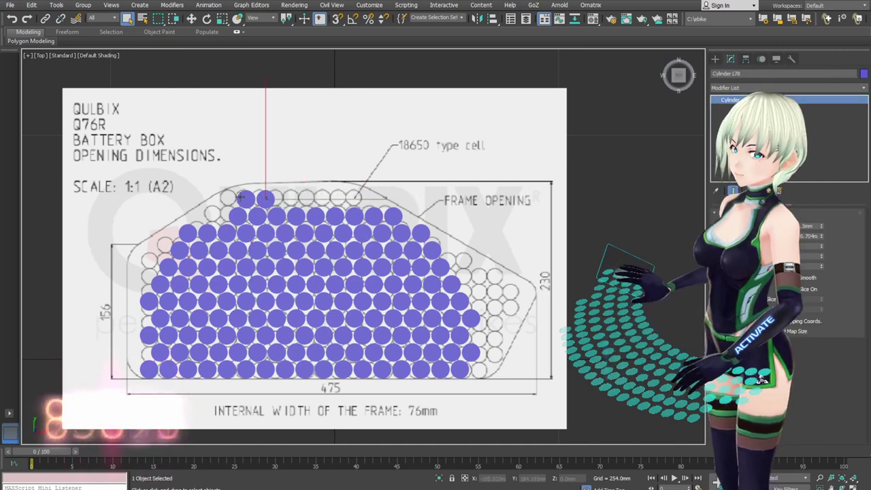
{"action": "key", "text": "Delete"}
{"action": "left_click", "coordinate": [243, 198]}
{"action": "key", "text": "Delete"}
- Delete the rightmost cell of each of the six rows below the current top row, along the right slope
{"action": "left_click", "coordinate": [422, 232]}
{"action": "key", "text": "Delete"}
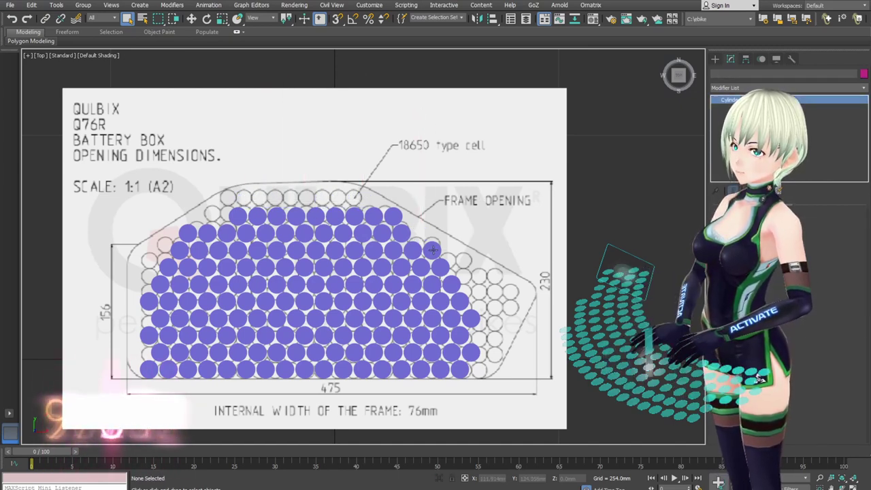
{"action": "left_click", "coordinate": [432, 250]}
{"action": "key", "text": "Delete"}
{"action": "left_click", "coordinate": [441, 266]}
{"action": "key", "text": "Delete"}
{"action": "left_click", "coordinate": [452, 284]}
{"action": "key", "text": "Delete"}
{"action": "left_click", "coordinate": [461, 301]}
{"action": "key", "text": "Delete"}
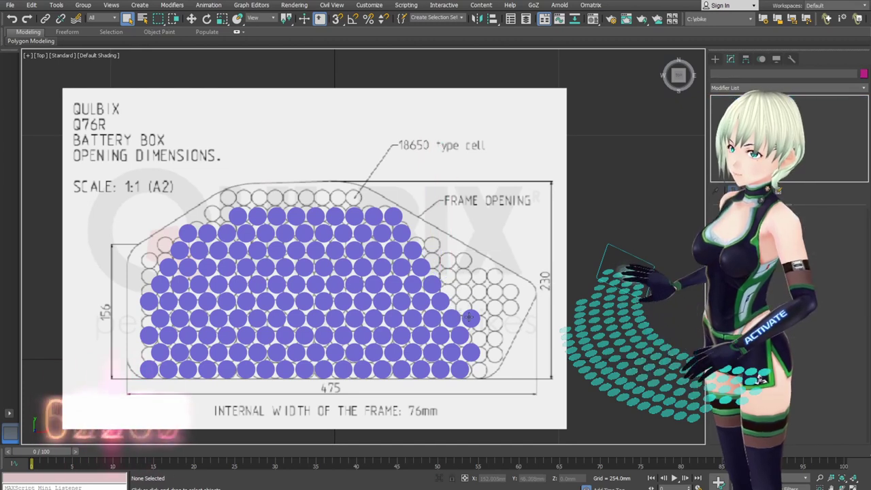
{"action": "left_click", "coordinate": [471, 318]}
{"action": "key", "text": "Delete"}
- Move the cell at the right end of the top row along X to the row's left end
{"action": "left_click", "coordinate": [394, 216]}
{"action": "middle_click_drag", "start_coordinate": [420, 215], "coordinate": [433, 213]}
{"action": "key", "text": "w"}
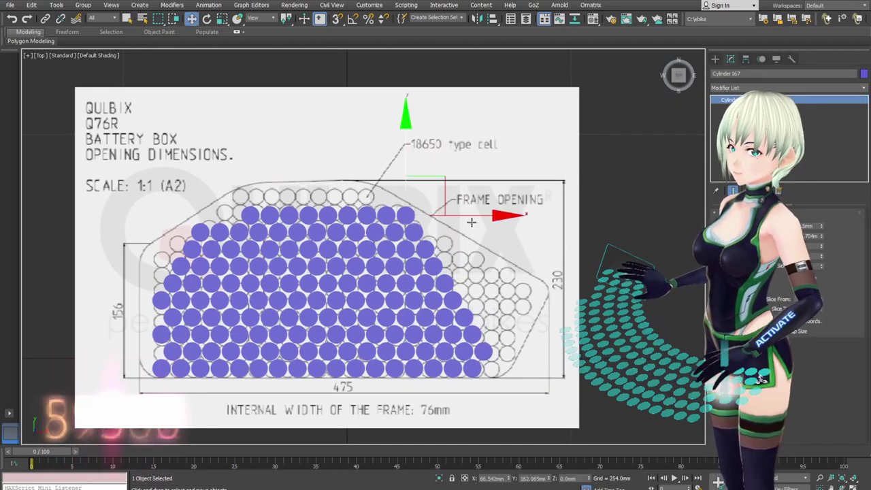
{"action": "left_click_drag", "start_coordinate": [476, 217], "coordinate": [300, 220]}
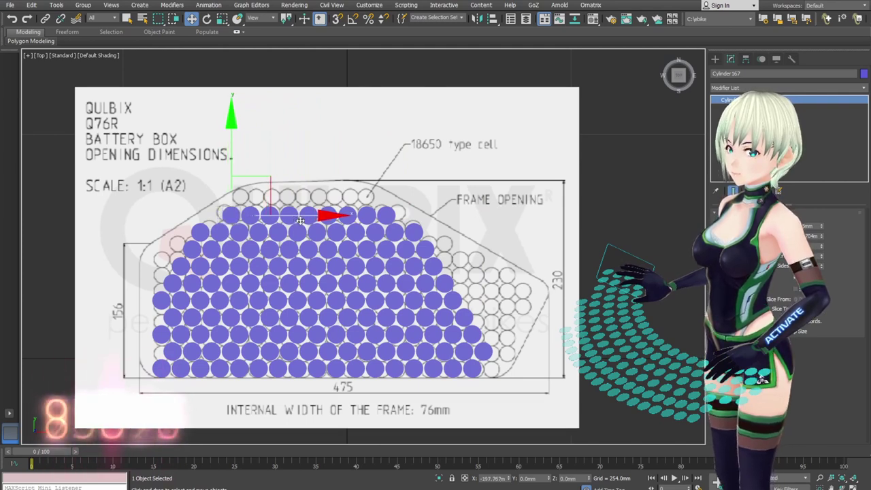
- Select the whole block of cells inside the frame opening to check how many there are
{"action": "scroll", "coordinate": [317, 242], "scroll_direction": "down", "scroll_amount": 4}
{"action": "scroll", "coordinate": [410, 291], "scroll_direction": "up", "scroll_amount": 2}
{"action": "key", "text": "q"}
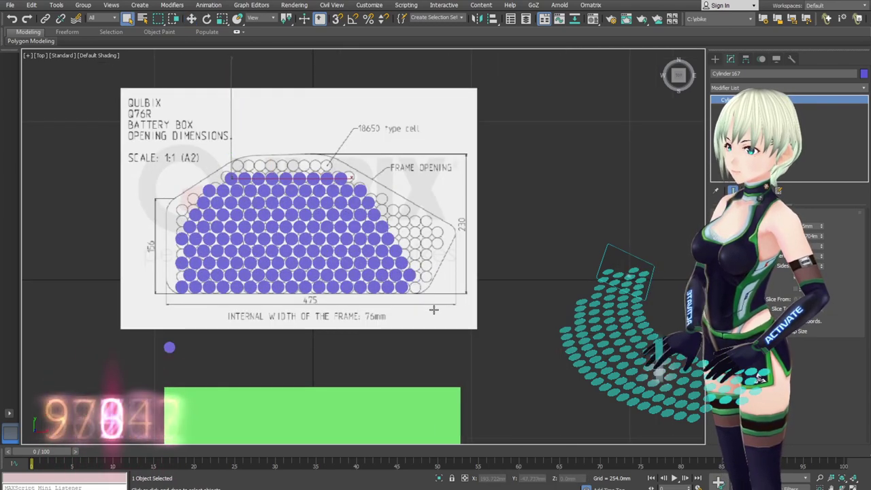
{"action": "left_click", "coordinate": [437, 312]}
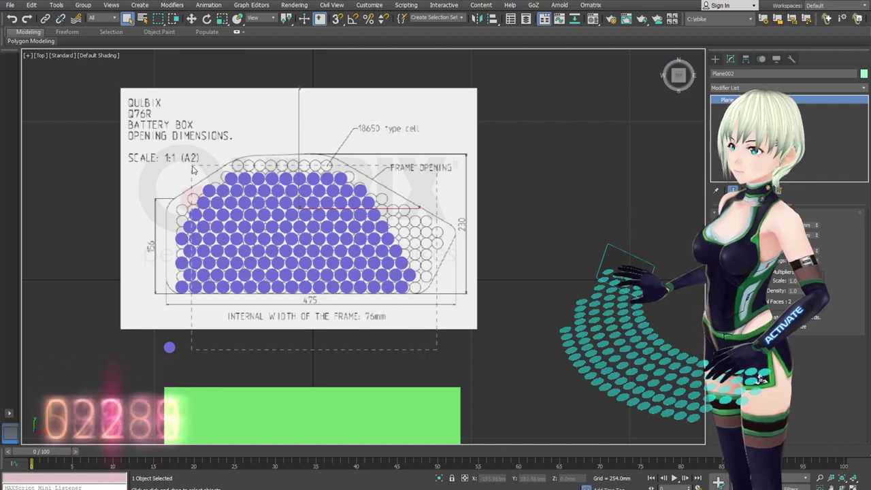
{"action": "left_click_drag", "start_coordinate": [193, 170], "coordinate": [192, 167]}
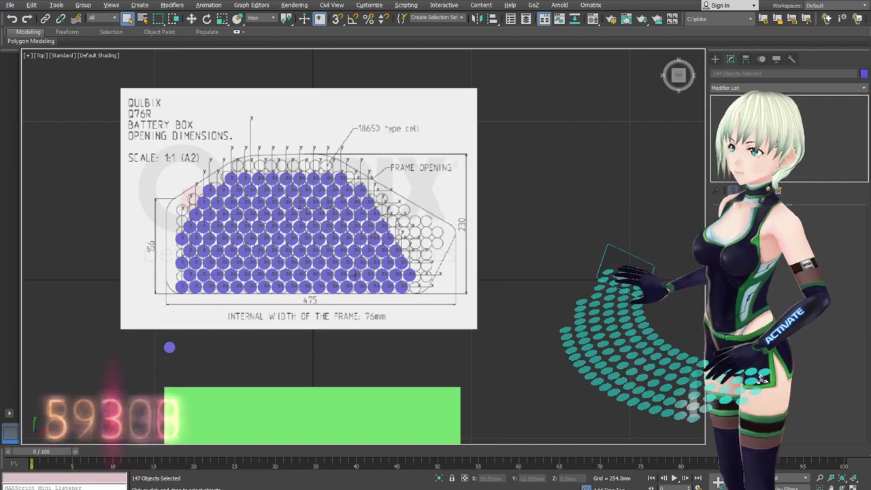
- Delete all nine cells of the current top row, one by one
{"action": "left_click", "coordinate": [550, 286]}
{"action": "scroll", "coordinate": [289, 207], "scroll_direction": "up", "scroll_amount": 3}
{"action": "middle_click_drag", "start_coordinate": [272, 194], "coordinate": [284, 208]}
{"action": "left_click", "coordinate": [215, 165]}
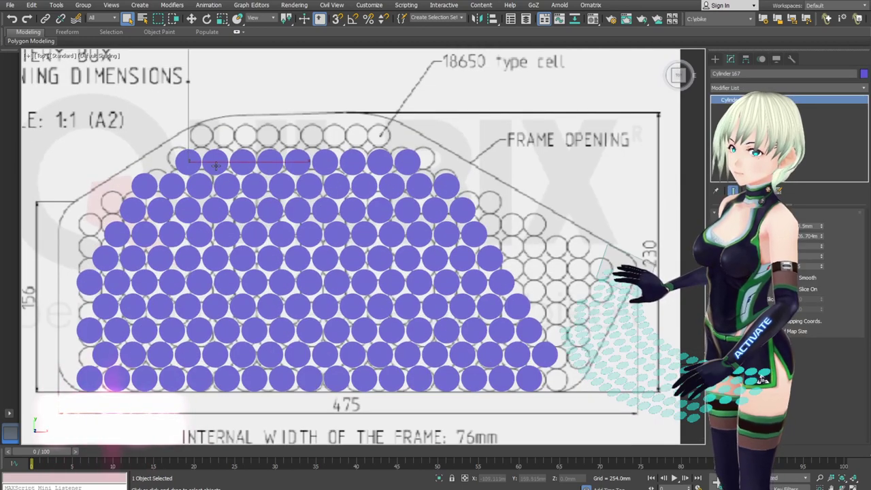
{"action": "key", "text": "Delete"}
{"action": "left_click", "coordinate": [216, 161]}
{"action": "key", "text": "Delete"}
{"action": "left_click", "coordinate": [243, 162]}
{"action": "key", "text": "Delete"}
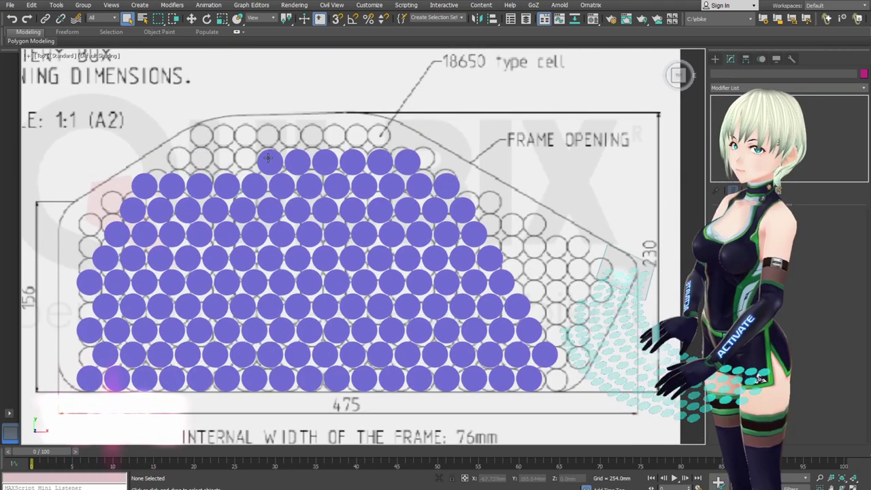
{"action": "left_click", "coordinate": [271, 160]}
{"action": "key", "text": "Delete"}
{"action": "key", "text": "Delete"}
{"action": "left_click", "coordinate": [331, 160]}
{"action": "key", "text": "Delete"}
{"action": "left_click", "coordinate": [358, 161]}
{"action": "key", "text": "Delete"}
{"action": "left_click", "coordinate": [386, 162]}
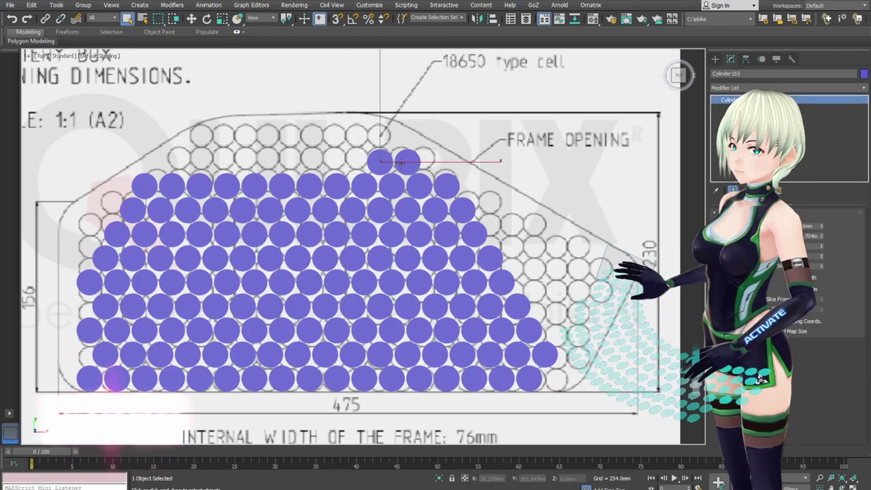
{"action": "key", "text": "Delete"}
{"action": "left_click", "coordinate": [416, 163]}
{"action": "key", "text": "Delete"}
{"action": "middle_click_drag", "start_coordinate": [581, 311], "coordinate": [357, 262]}
{"action": "key", "text": "w"}
{"action": "left_click_drag", "start_coordinate": [357, 262], "coordinate": [390, 271]}
{"action": "key", "text": "ctrl+z"}
{"action": "scroll", "coordinate": [371, 304], "scroll_direction": "down", "scroll_amount": 3}
{"action": "key", "text": "F3"}
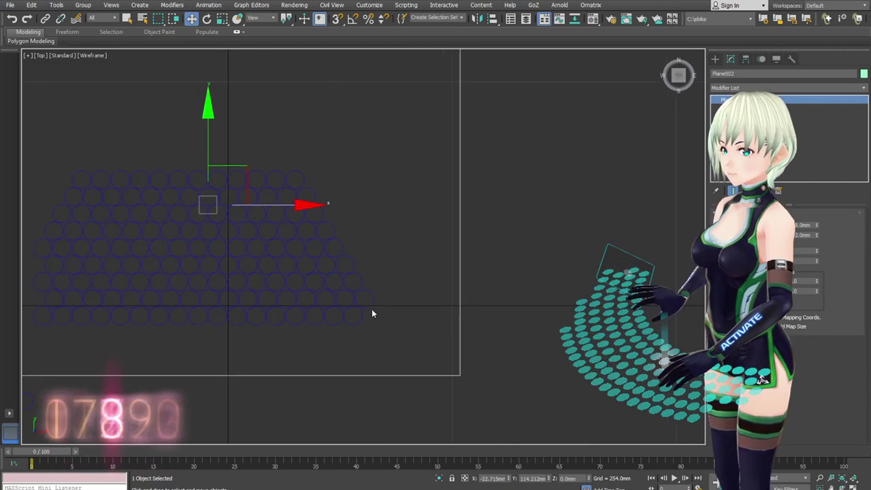
{"action": "left_click_drag", "start_coordinate": [325, 236], "coordinate": [272, 175]}
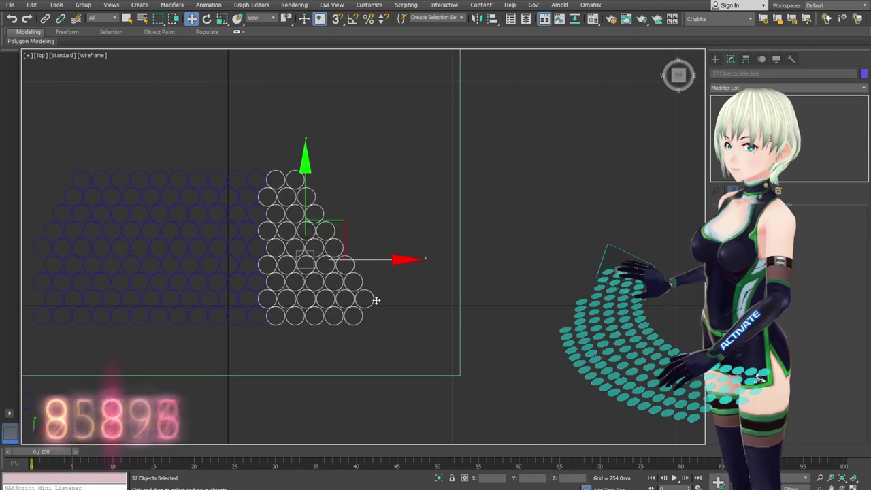
{"action": "left_click_drag", "start_coordinate": [309, 340], "coordinate": [241, 173], "text": "alt"}
{"action": "key", "text": "F3"}
{"action": "scroll", "coordinate": [383, 293], "scroll_direction": "up", "scroll_amount": 3}
{"action": "middle_click_drag", "start_coordinate": [351, 320], "coordinate": [353, 337]}
{"action": "scroll", "coordinate": [352, 337], "scroll_direction": "down", "scroll_amount": 3}
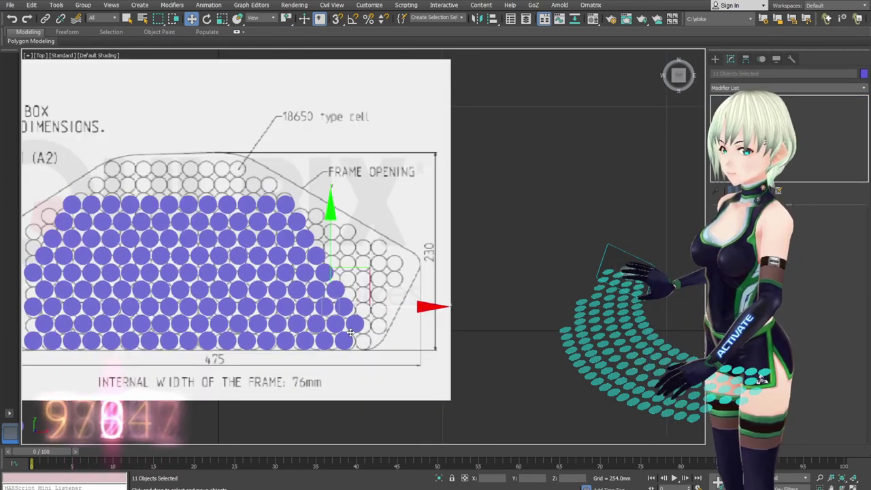
{"action": "middle_click_drag", "start_coordinate": [190, 241], "coordinate": [288, 261]}
{"action": "left_click", "coordinate": [267, 226]}
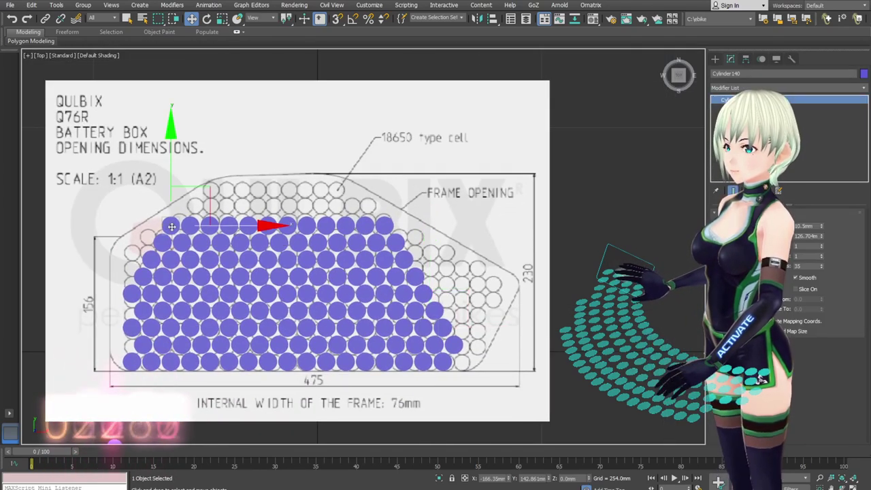
{"action": "scroll", "coordinate": [301, 363], "scroll_direction": "up", "scroll_amount": 4}
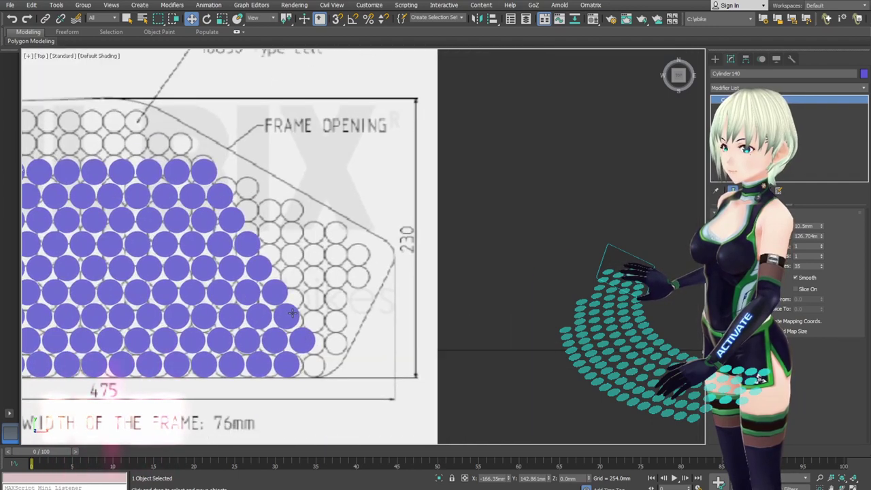
{"action": "left_click", "coordinate": [290, 313]}
{"action": "key", "text": "q"}
{"action": "left_click", "coordinate": [217, 275], "text": "ctrl"}
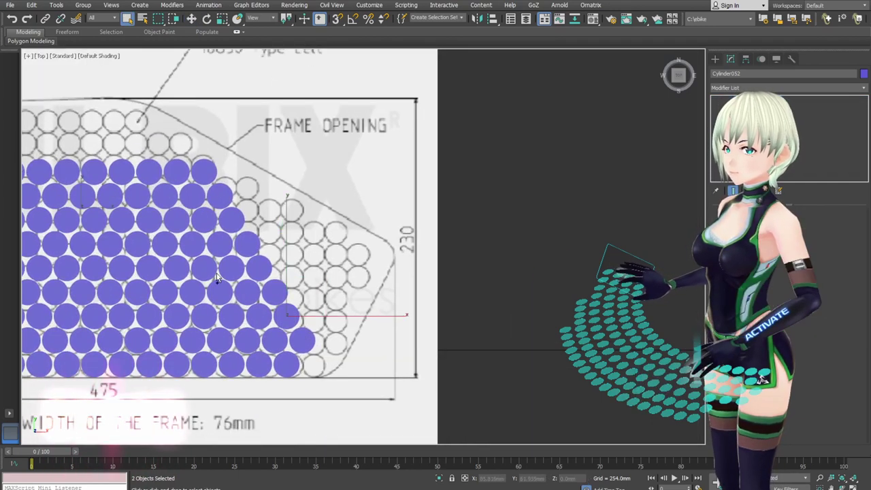
{"action": "key", "text": "F3"}
{"action": "left_click", "coordinate": [265, 223]}
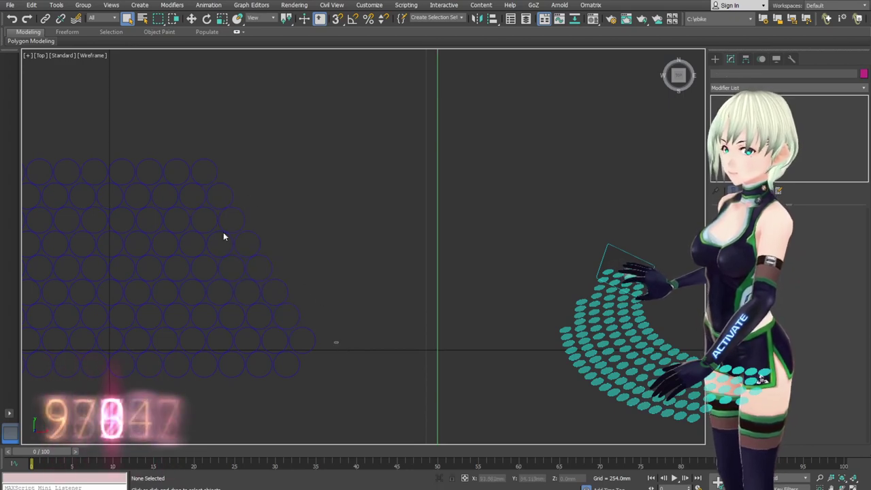
{"action": "left_click_drag", "start_coordinate": [224, 233], "coordinate": [173, 176]}
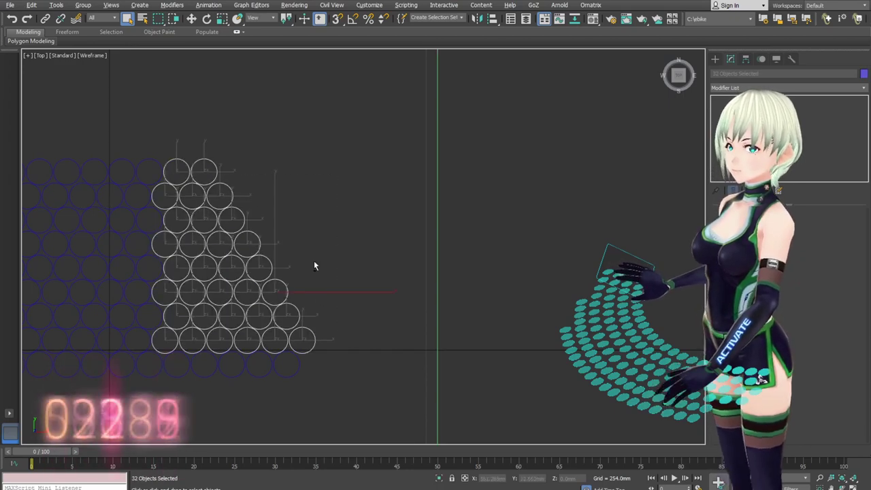
{"action": "left_click", "coordinate": [333, 338]}
- Clone the rightmost cell of every row except the bottom one, shifting the eight copies outward by one cell along X
{"action": "left_click_drag", "start_coordinate": [218, 191], "coordinate": [261, 239]}
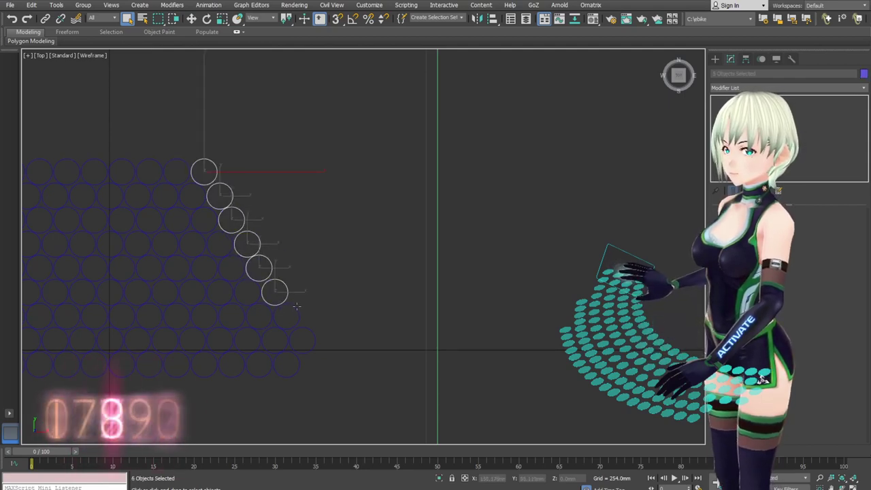
{"action": "key", "text": "w"}
{"action": "key", "text": "F3"}
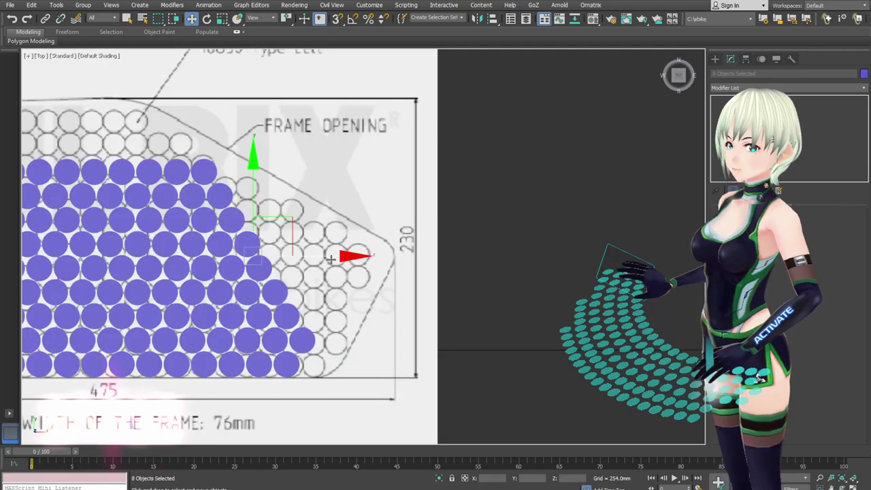
{"action": "left_click_drag", "start_coordinate": [332, 260], "coordinate": [361, 259], "text": "shift"}
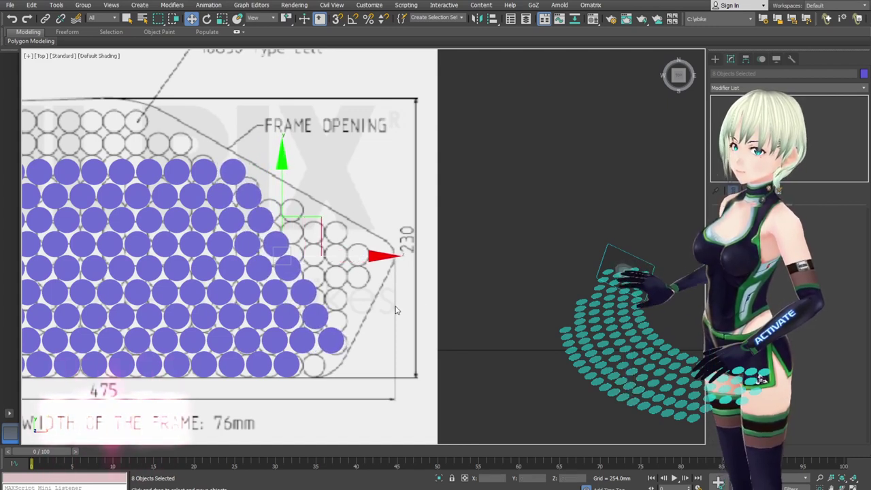
{"action": "left_click", "coordinate": [551, 362]}
- Select the whole block of cells inside the frame opening to check the cell count
{"action": "scroll", "coordinate": [405, 330], "scroll_direction": "down", "scroll_amount": 4}
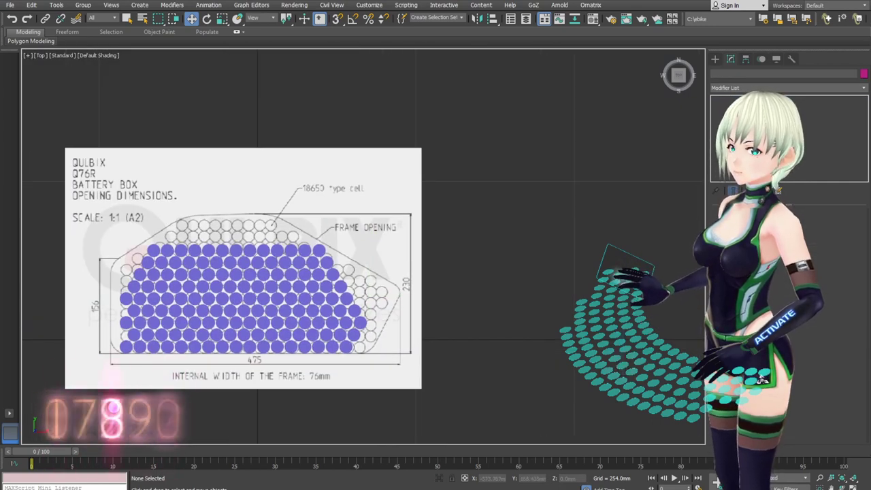
{"action": "middle_click_drag", "start_coordinate": [464, 358], "coordinate": [489, 364]}
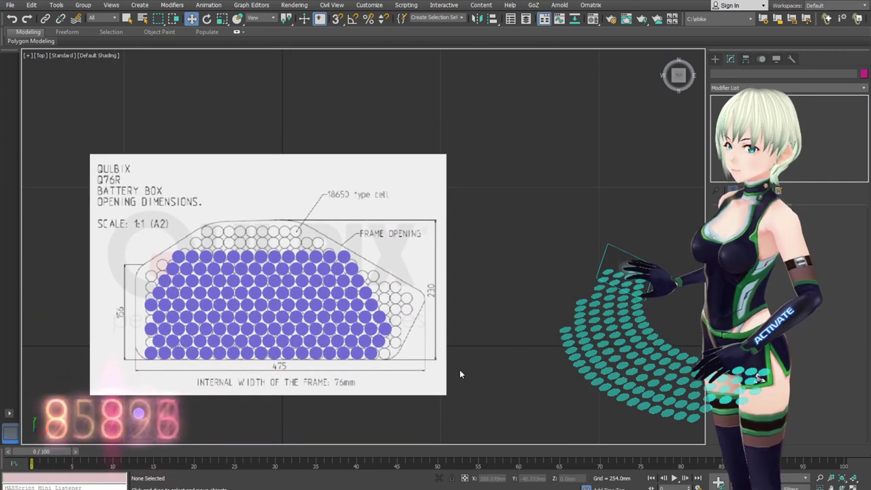
{"action": "left_click_drag", "start_coordinate": [460, 374], "coordinate": [96, 208]}
{"action": "middle_click_drag", "start_coordinate": [229, 270], "coordinate": [240, 261]}
{"action": "scroll", "coordinate": [241, 283], "scroll_direction": "up", "scroll_amount": 2}
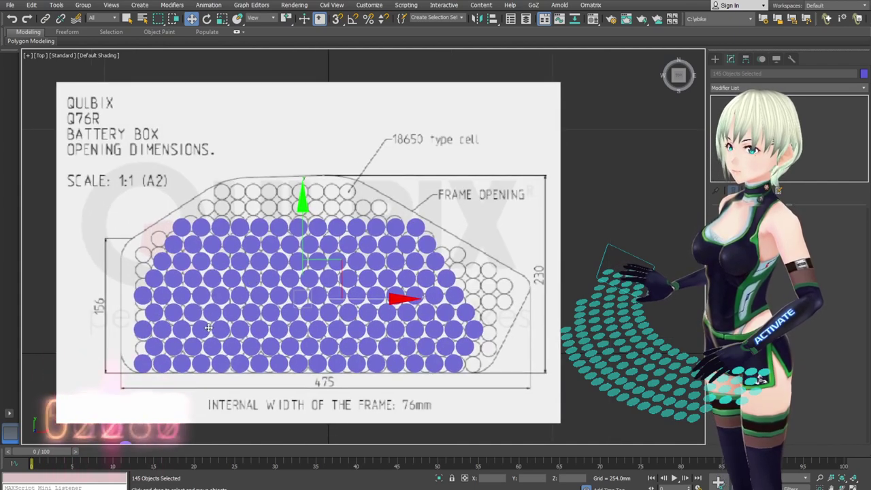
- Copy nine middle cells of the top row upward along Y as a new top row and nudge it left and slightly down to nest
{"action": "left_click", "coordinate": [144, 362]}
{"action": "left_click", "coordinate": [275, 222]}
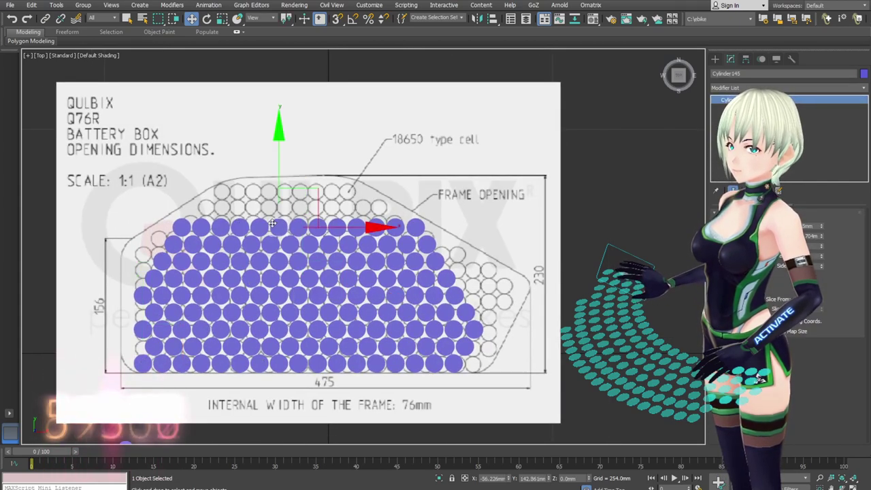
{"action": "scroll", "coordinate": [275, 222], "scroll_direction": "up", "scroll_amount": 2}
{"action": "middle_click_drag", "start_coordinate": [275, 222], "coordinate": [225, 246]}
{"action": "key", "text": "F3"}
{"action": "key", "text": "ctrl+z"}
{"action": "key", "text": "q"}
{"action": "left_click", "coordinate": [352, 243]}
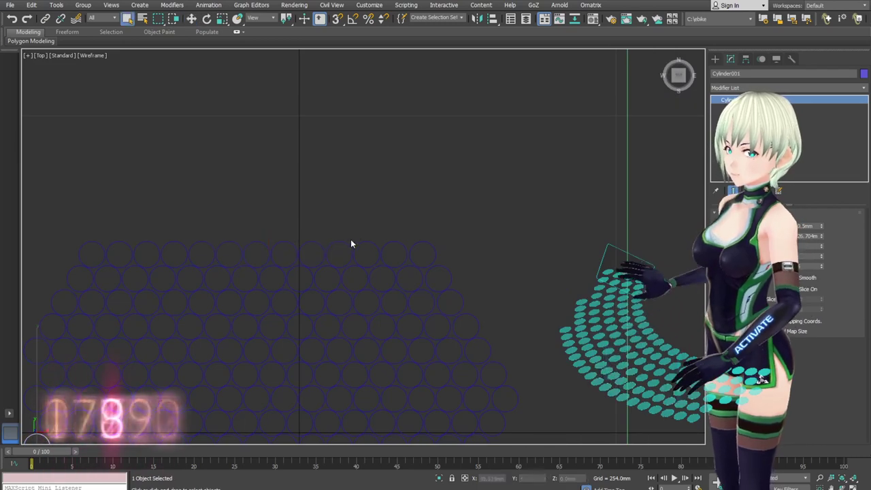
{"action": "left_click_drag", "start_coordinate": [142, 254], "coordinate": [141, 253]}
{"action": "key", "text": "F3"}
{"action": "key", "text": "w"}
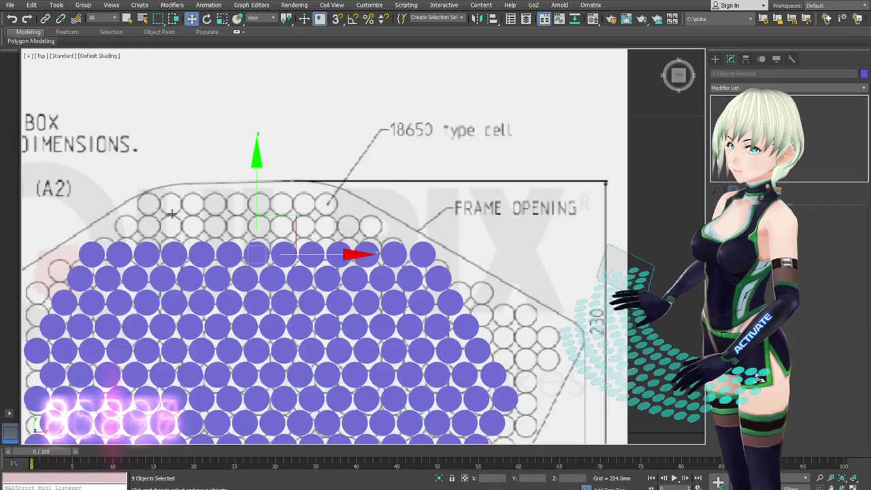
{"action": "left_click_drag", "start_coordinate": [258, 208], "coordinate": [264, 181]}
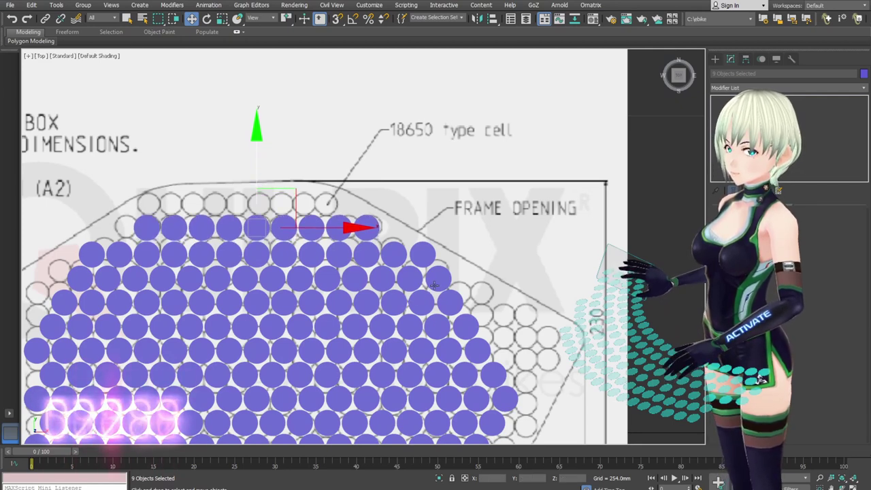
{"action": "left_click_drag", "start_coordinate": [357, 226], "coordinate": [345, 226]}
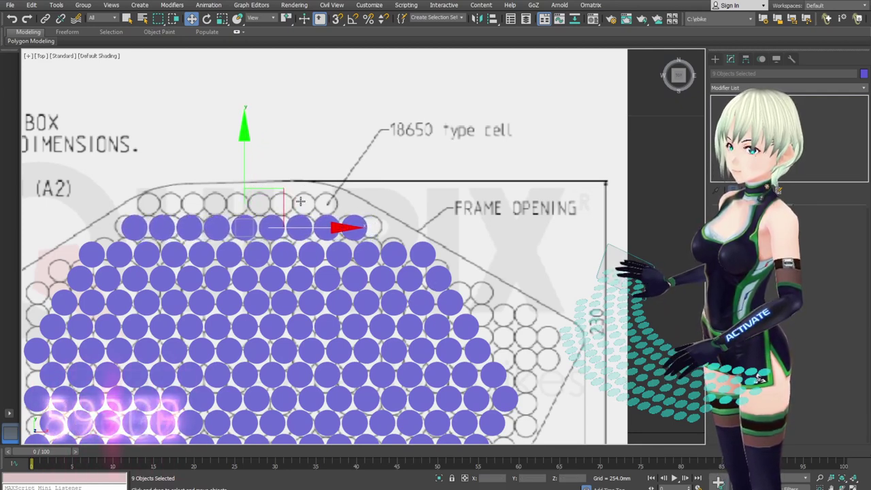
{"action": "left_click_drag", "start_coordinate": [243, 173], "coordinate": [243, 176]}
- Select all cells including the new top row to check how many there are, and clear the selection
{"action": "scroll", "coordinate": [265, 173], "scroll_direction": "down", "scroll_amount": 4}
{"action": "left_click", "coordinate": [327, 130]}
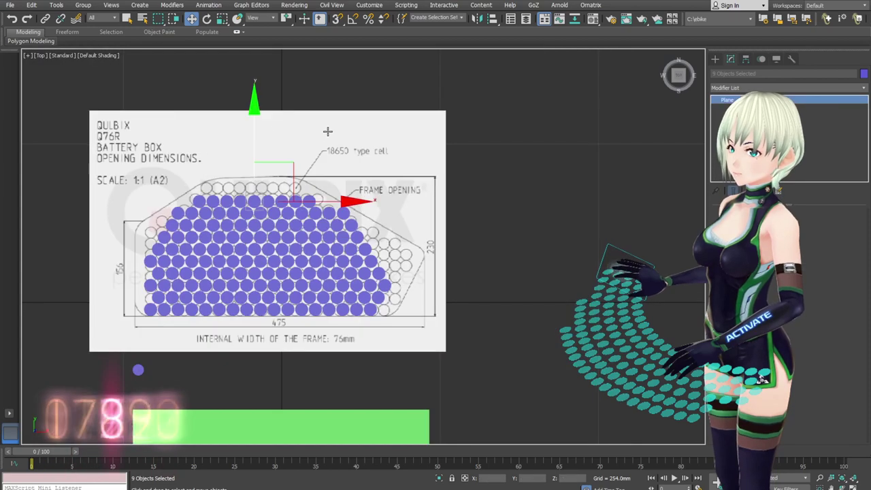
{"action": "left_click_drag", "start_coordinate": [534, 150], "coordinate": [112, 307]}
{"action": "key", "text": "ctrl+i"}
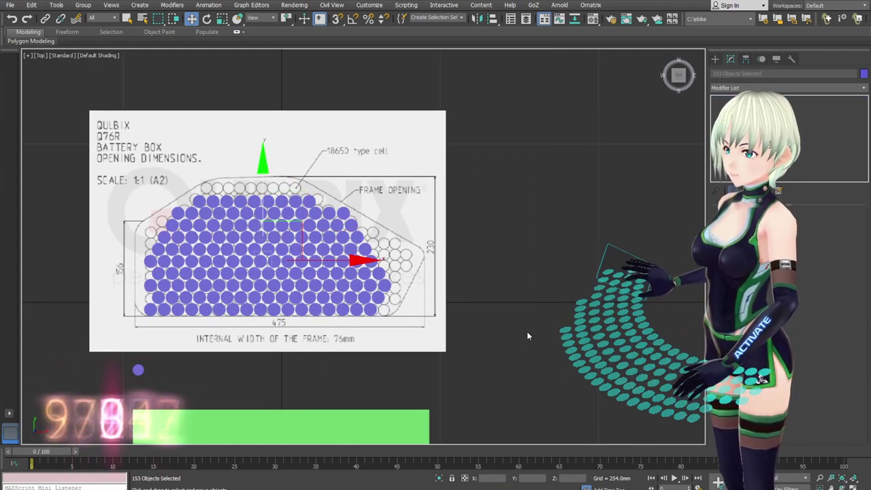
{"action": "left_click_drag", "start_coordinate": [528, 336], "coordinate": [51, 141]}
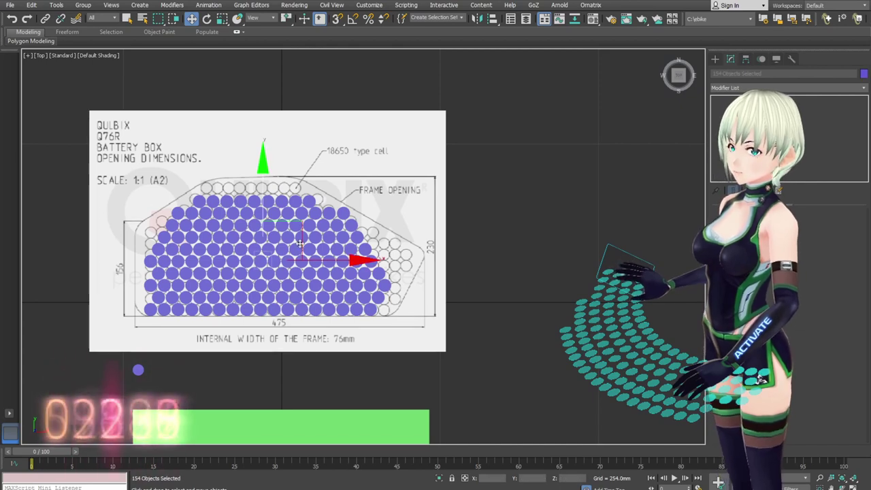
{"action": "key", "text": "ctrl+d"}
- Move the cell at the right end of the second row down to the right slope, at the end of the fifth row
{"action": "scroll", "coordinate": [279, 251], "scroll_direction": "up", "scroll_amount": 2}
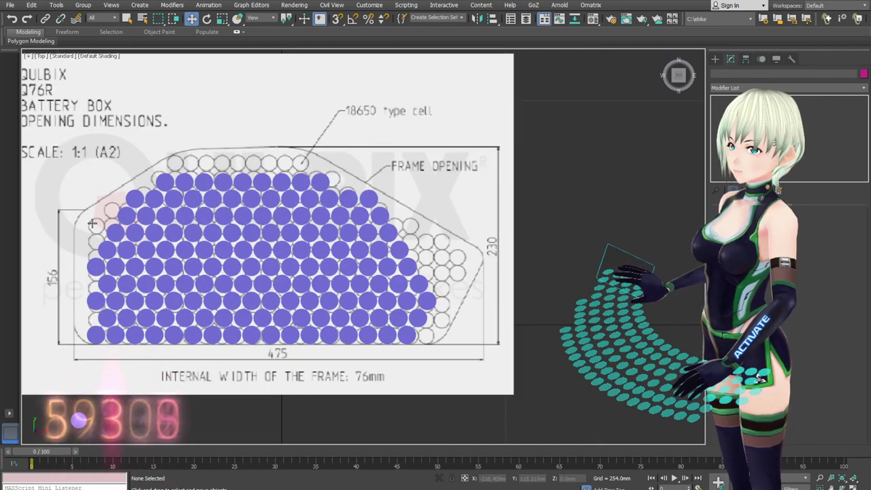
{"action": "scroll", "coordinate": [357, 258], "scroll_direction": "up", "scroll_amount": 3}
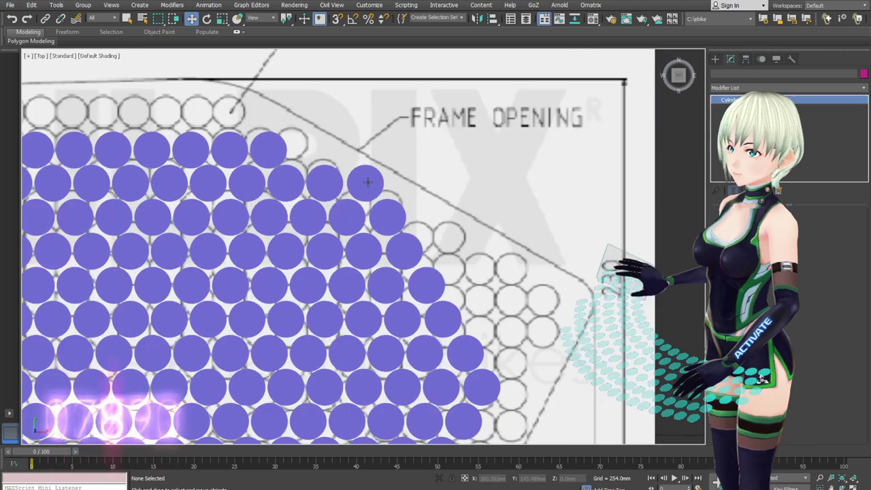
{"action": "left_click", "coordinate": [366, 180]}
{"action": "scroll", "coordinate": [373, 190], "scroll_direction": "down", "scroll_amount": 1}
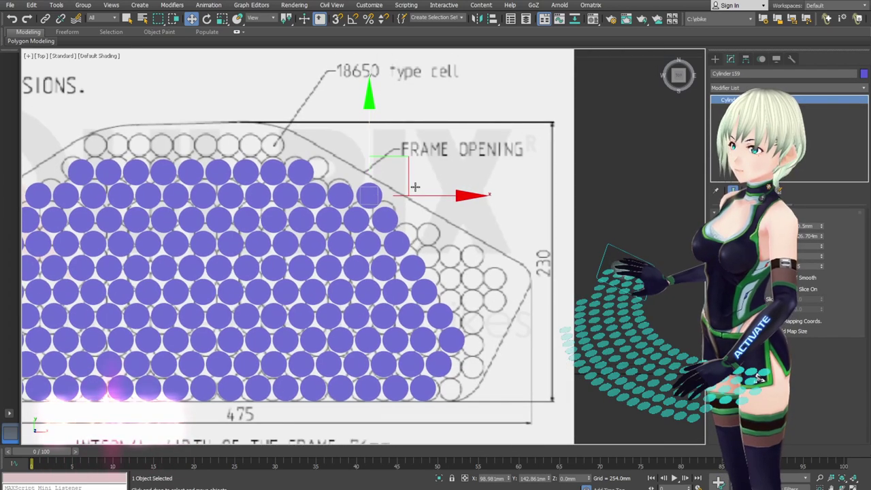
{"action": "left_click_drag", "start_coordinate": [404, 171], "coordinate": [476, 248]}
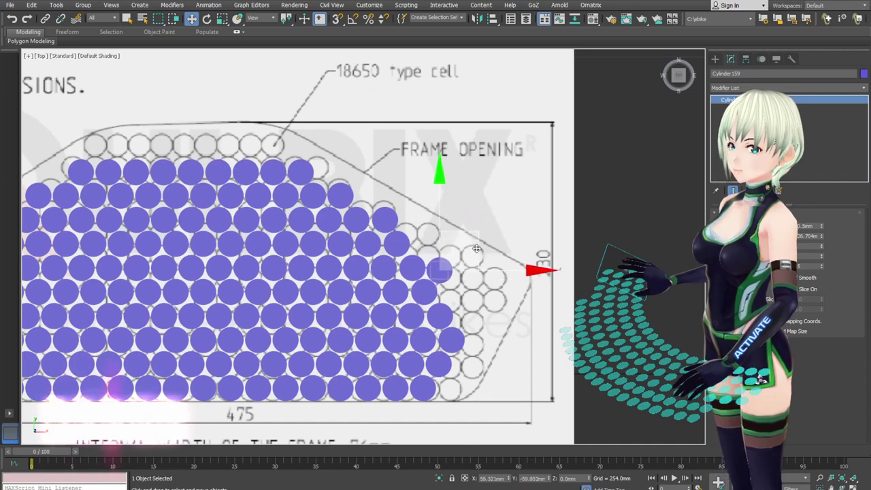
- Clone the end cells of the two rows below the relocated cell, shifting both copies outward by one cell along X
{"action": "left_click", "coordinate": [436, 294]}
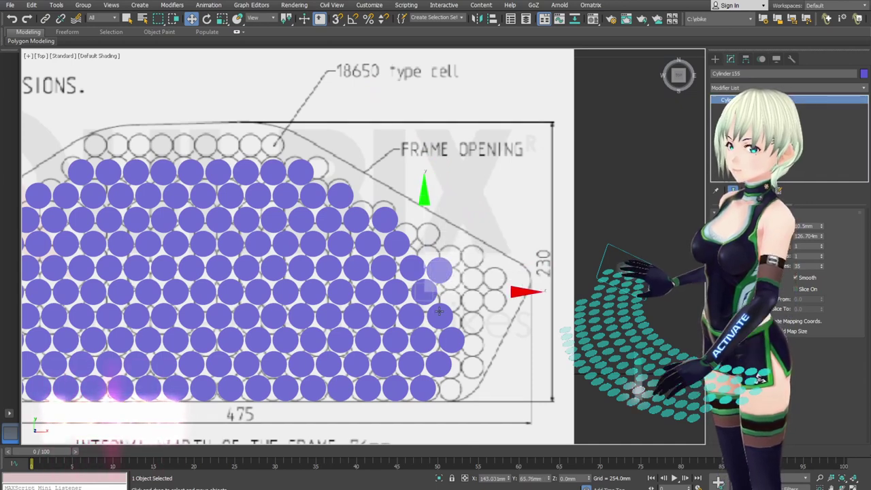
{"action": "left_click", "coordinate": [441, 310], "text": "ctrl"}
{"action": "left_click_drag", "start_coordinate": [488, 304], "coordinate": [520, 306], "text": "shift"}
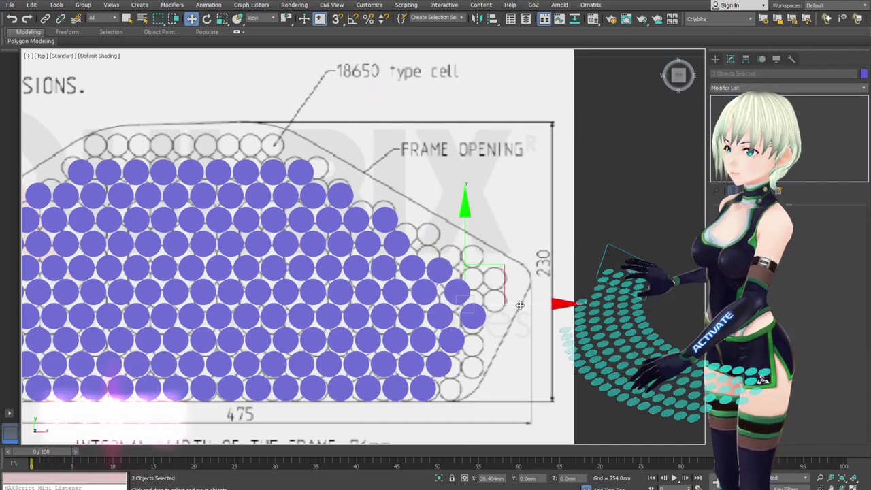
{"action": "left_click", "coordinate": [581, 294]}
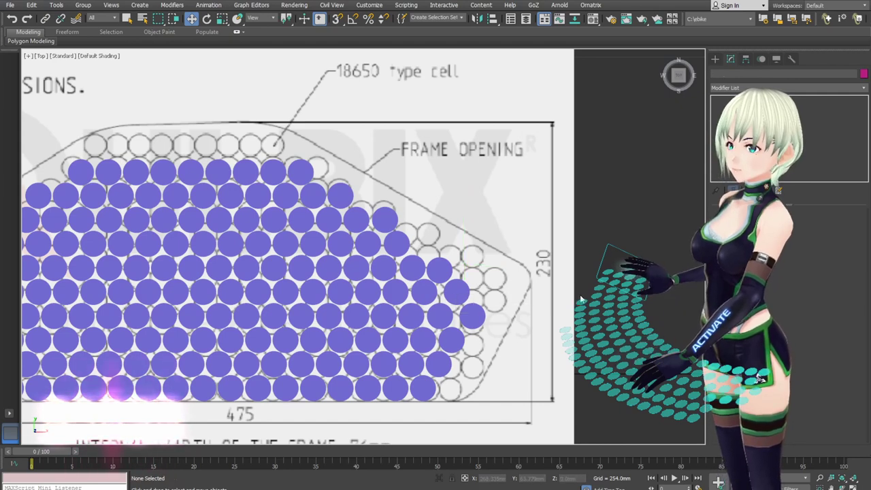
- Select every cell in the frame opening to recheck the count and examine the remaining free space along the outline
{"action": "scroll", "coordinate": [579, 296], "scroll_direction": "down", "scroll_amount": 5}
{"action": "key", "text": "ctrl+a"}
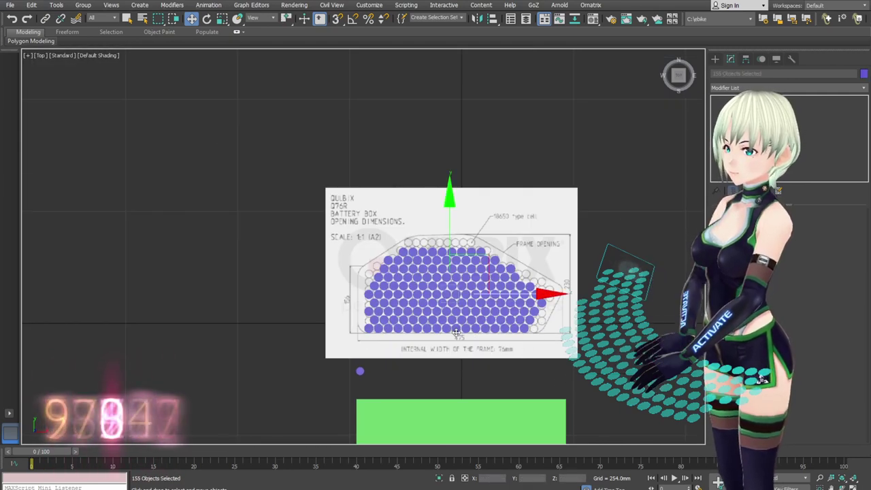
{"action": "scroll", "coordinate": [455, 332], "scroll_direction": "up", "scroll_amount": 2}
{"action": "middle_click_drag", "start_coordinate": [457, 333], "coordinate": [421, 351]}
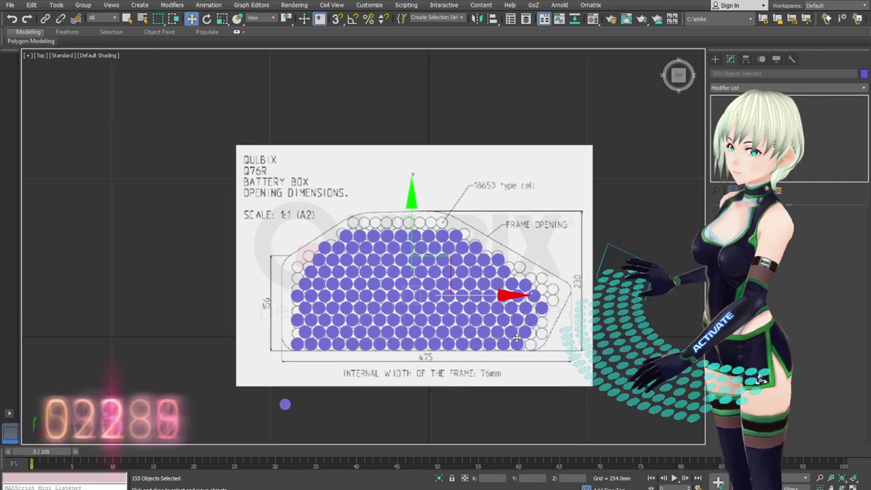
{"action": "scroll", "coordinate": [547, 331], "scroll_direction": "up", "scroll_amount": 2}
{"action": "left_click", "coordinate": [594, 331]}
{"action": "scroll", "coordinate": [591, 330], "scroll_direction": "up", "scroll_amount": 2}
{"action": "middle_click_drag", "start_coordinate": [475, 316], "coordinate": [477, 318]}
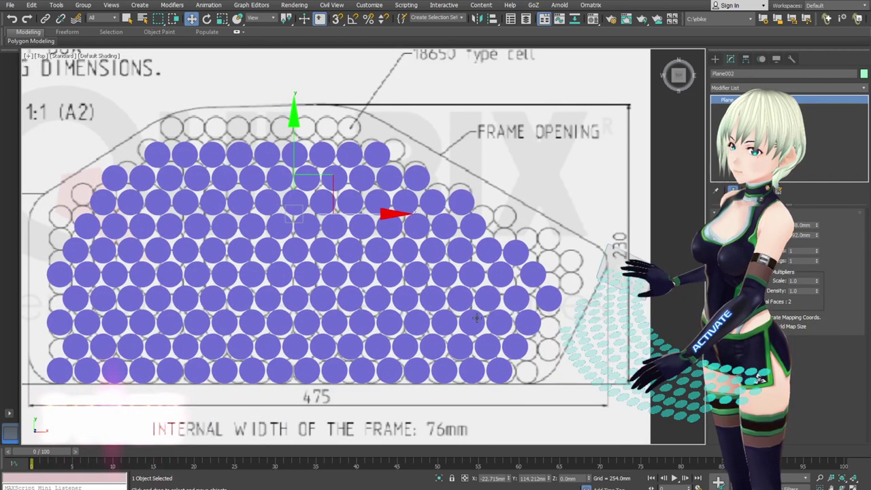
- Box-select the complete cell layout inside the outline to verify how many cells are placed, and clear the selection
{"action": "middle_click_drag", "start_coordinate": [466, 274], "coordinate": [499, 283]}
{"action": "mouse_move", "coordinate": [444, 250]}
{"action": "middle_mouse_down"}
{"action": "mouse_move", "coordinate": [411, 252]}
{"action": "mouse_move", "coordinate": [269, 215]}
{"action": "middle_mouse_up"}
{"action": "left_click", "coordinate": [233, 216]}
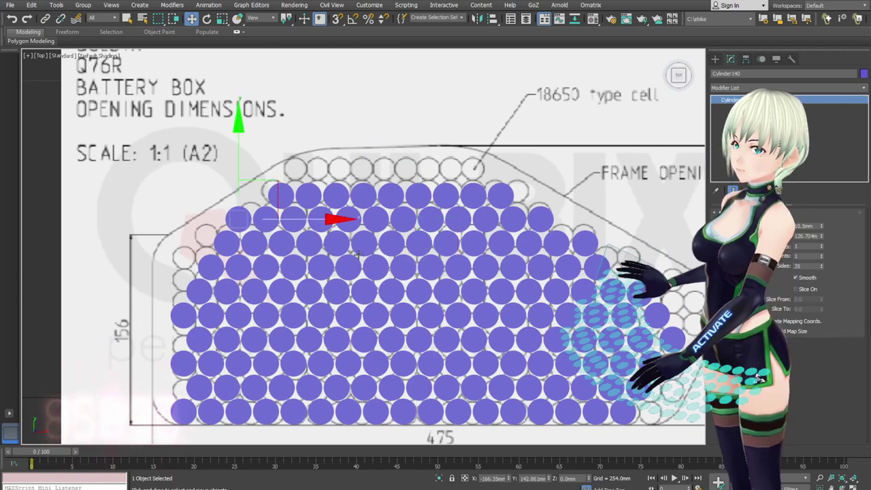
{"action": "middle_click_drag", "start_coordinate": [344, 351], "coordinate": [227, 267]}
{"action": "scroll", "coordinate": [367, 280], "scroll_direction": "down", "scroll_amount": 3}
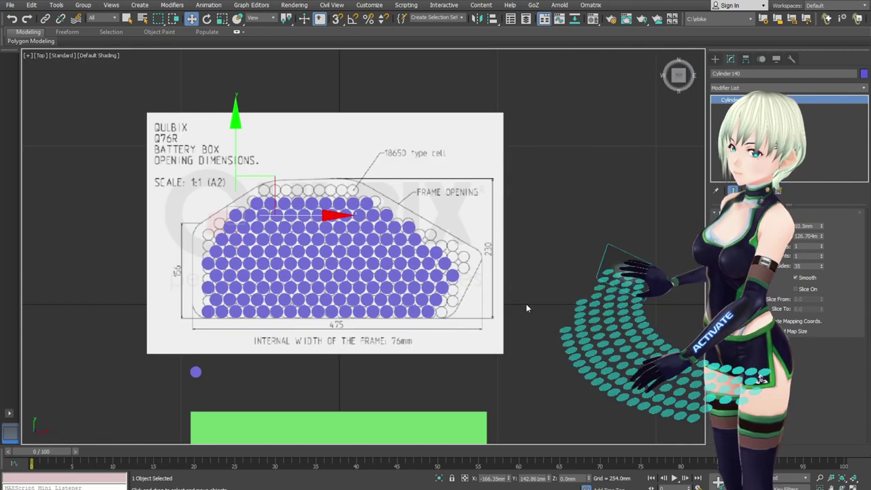
{"action": "left_click_drag", "start_coordinate": [9, 152], "coordinate": [9, 154]}
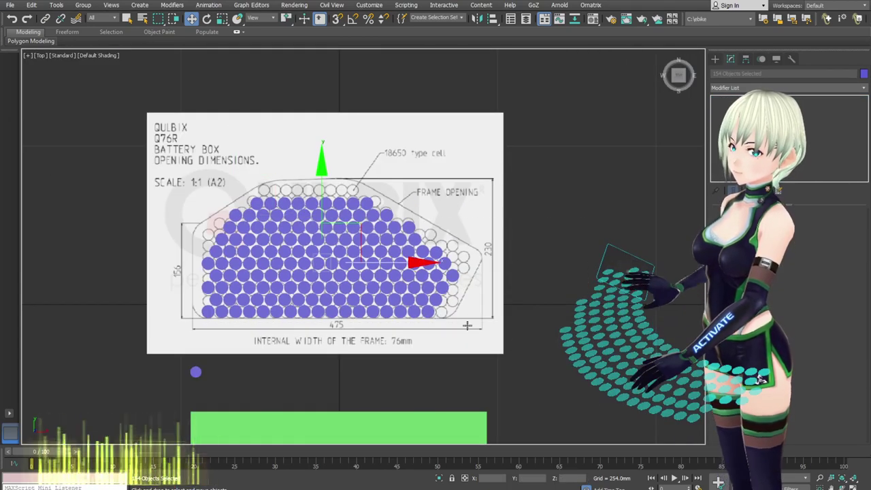
{"action": "left_click_drag", "start_coordinate": [467, 326], "coordinate": [104, 144]}
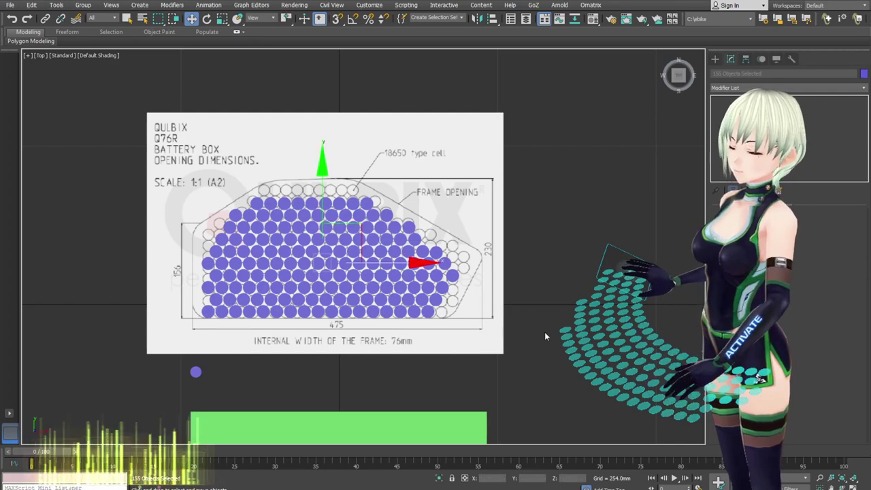
{"action": "left_click", "coordinate": [546, 336]}
- Try cloning the right end cell of the second row from the bottom outward by one cell along X, and undo the copy
{"action": "scroll", "coordinate": [423, 292], "scroll_direction": "up", "scroll_amount": 3}
{"action": "scroll", "coordinate": [444, 325], "scroll_direction": "down", "scroll_amount": 2}
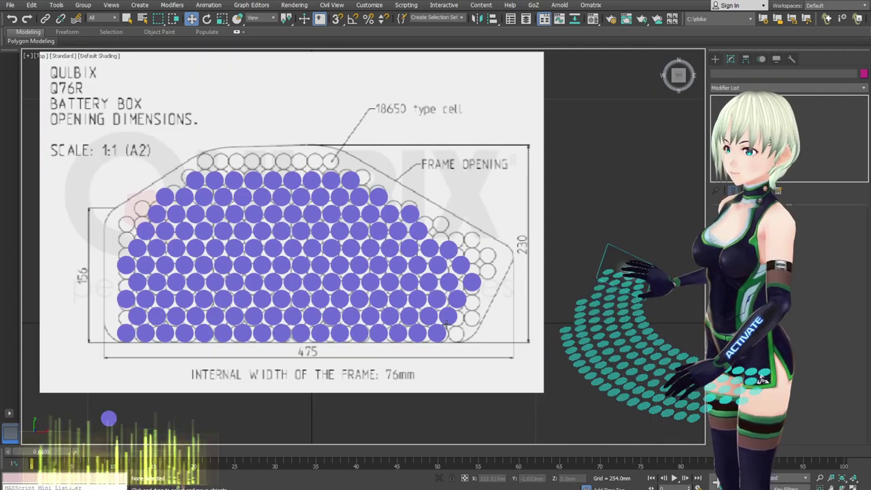
{"action": "scroll", "coordinate": [452, 320], "scroll_direction": "up", "scroll_amount": 1}
{"action": "left_click", "coordinate": [451, 317]}
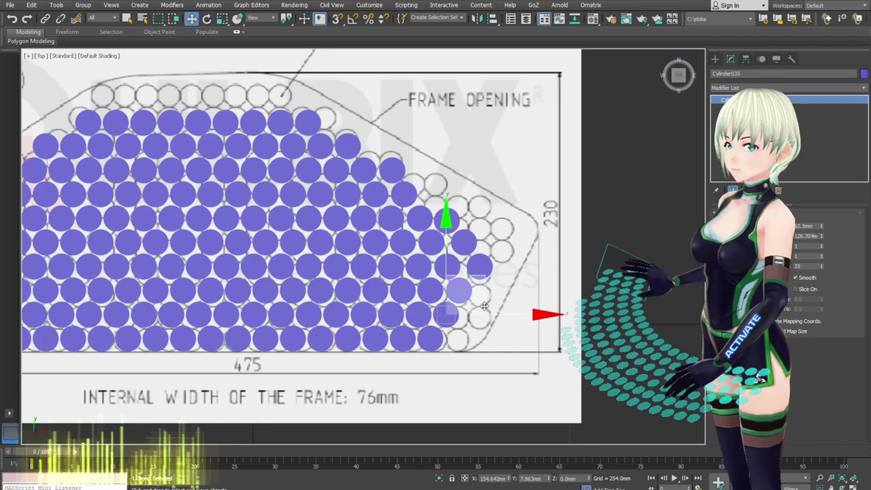
{"action": "left_click_drag", "start_coordinate": [484, 306], "coordinate": [529, 317], "text": "shift"}
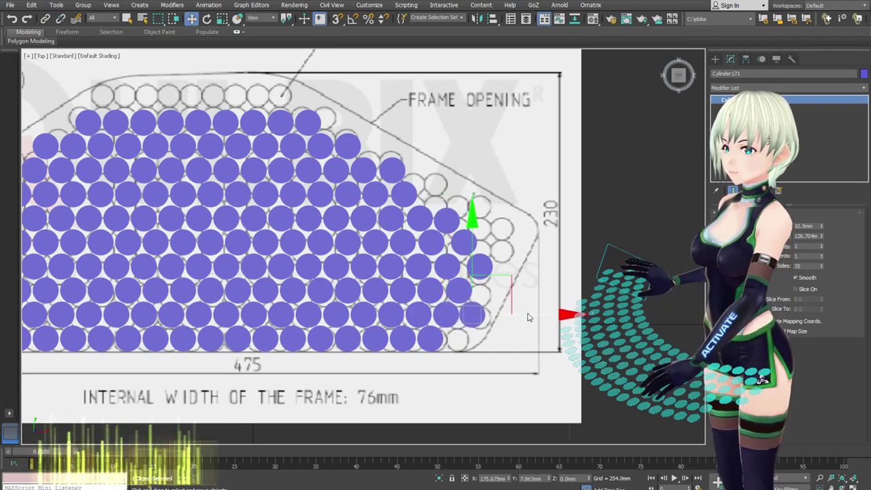
{"action": "key", "text": "ctrl+z"}
{"action": "left_click", "coordinate": [469, 333]}
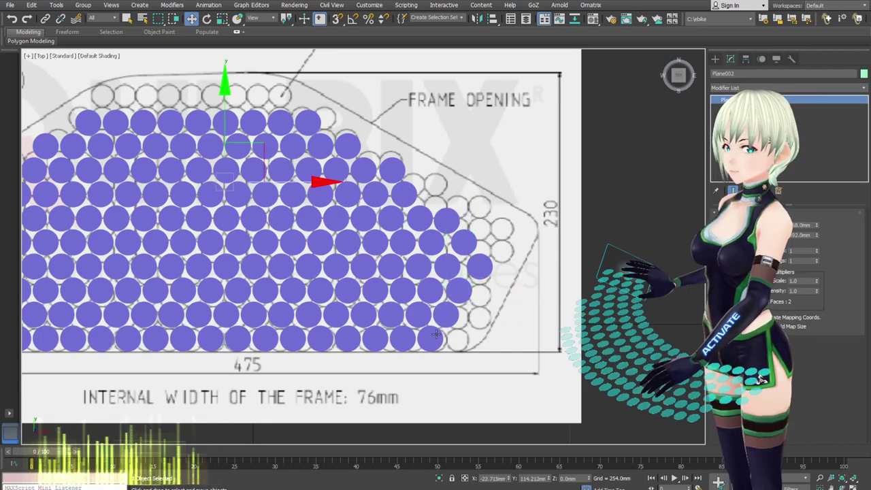
- Clone the left end cell of the fourth row from the top outward by one cell along X
{"action": "middle_click_drag", "start_coordinate": [460, 337], "coordinate": [542, 335]}
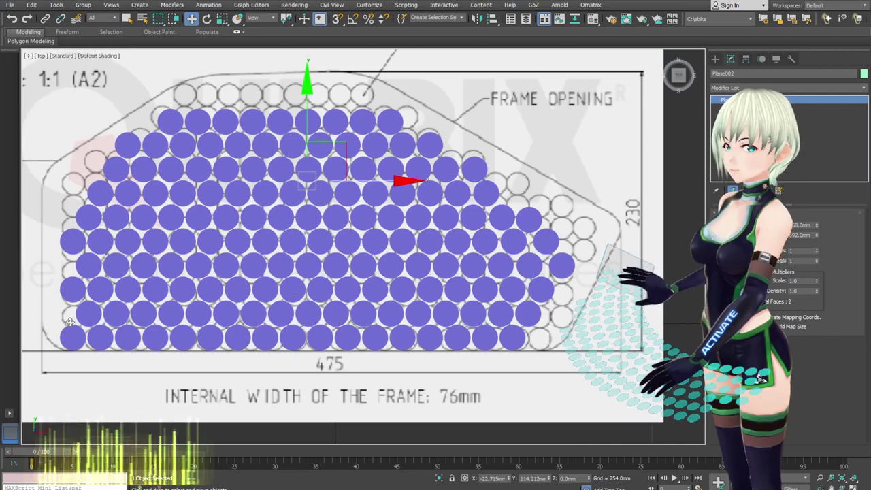
{"action": "middle_click_drag", "start_coordinate": [414, 322], "coordinate": [349, 332]}
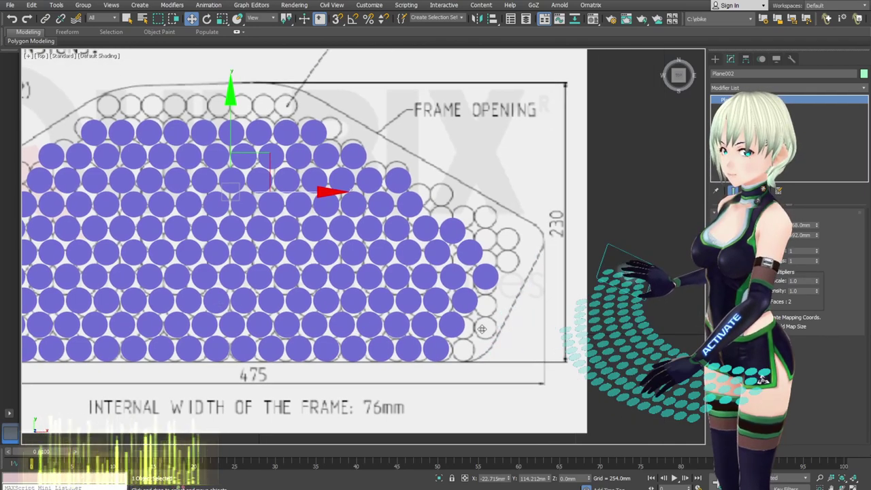
{"action": "middle_click_drag", "start_coordinate": [483, 320], "coordinate": [539, 379]}
{"action": "left_click", "coordinate": [449, 240]}
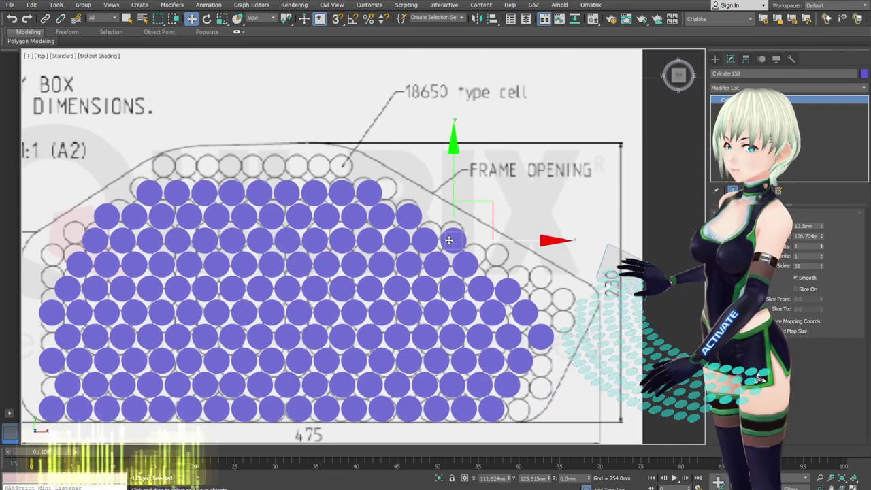
{"action": "middle_click_drag", "start_coordinate": [447, 246], "coordinate": [579, 256]}
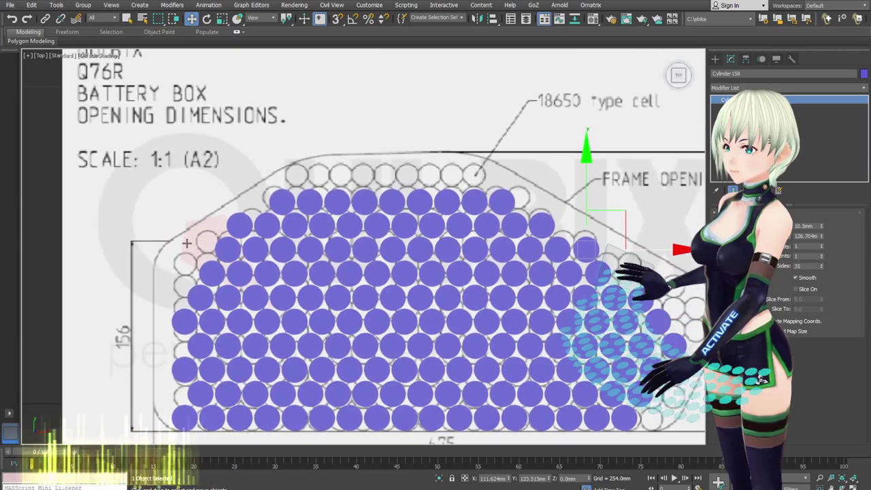
{"action": "left_click", "coordinate": [217, 277]}
{"action": "scroll", "coordinate": [217, 277], "scroll_direction": "up", "scroll_amount": 3}
{"action": "left_click_drag", "start_coordinate": [251, 271], "coordinate": [143, 272], "text": "shift"}
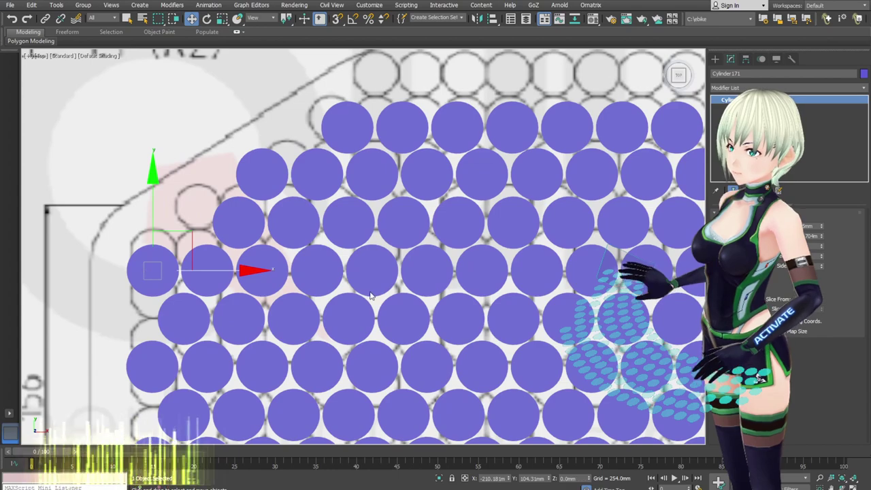
- Select the drawing plane and invert the selection to count all cells in the extended layout
{"action": "scroll", "coordinate": [412, 291], "scroll_direction": "down", "scroll_amount": 6}
{"action": "middle_click_drag", "start_coordinate": [412, 292], "coordinate": [283, 234]}
{"action": "scroll", "coordinate": [283, 234], "scroll_direction": "up", "scroll_amount": 1}
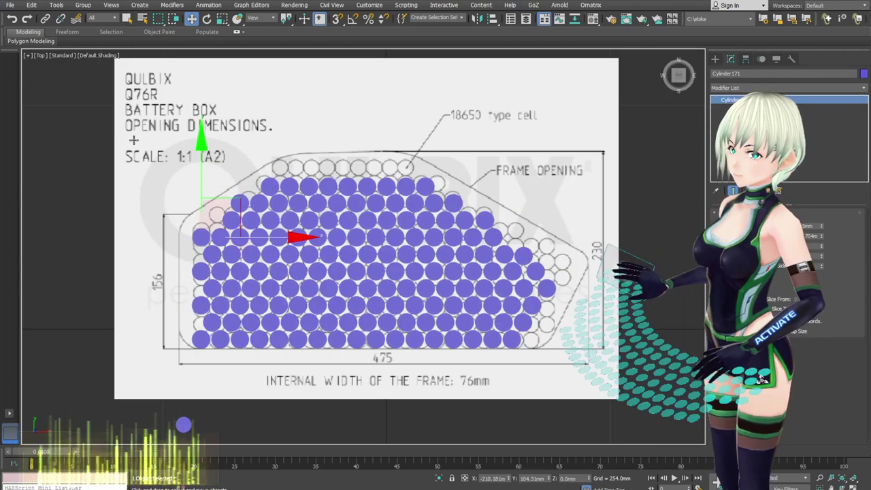
{"action": "left_click", "coordinate": [129, 144]}
{"action": "key", "text": "ctrl+i"}
{"action": "middle_click_drag", "start_coordinate": [567, 355], "coordinate": [520, 330]}
{"action": "left_click", "coordinate": [716, 59]}
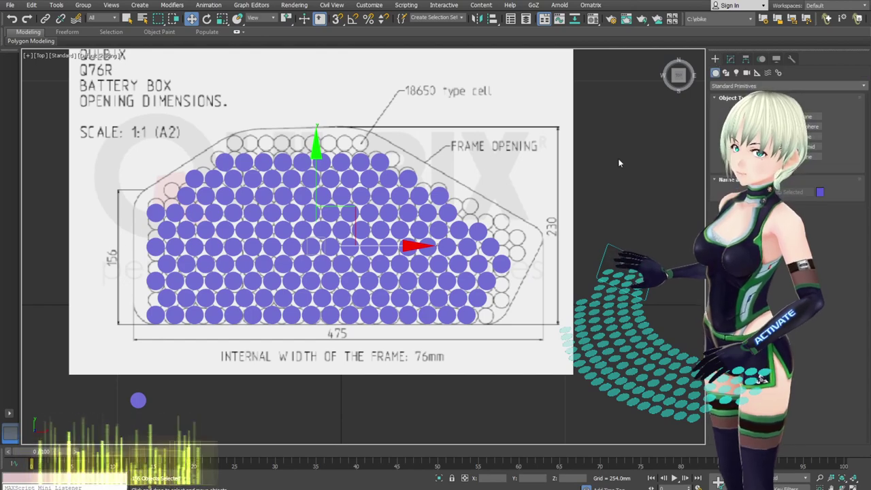
{"action": "scroll", "coordinate": [588, 182], "scroll_direction": "down", "scroll_amount": 2}
{"action": "left_click", "coordinate": [588, 182]}
{"action": "scroll", "coordinate": [546, 201], "scroll_direction": "up", "scroll_amount": 2}
{"action": "scroll", "coordinate": [515, 231], "scroll_direction": "down", "scroll_amount": 2}
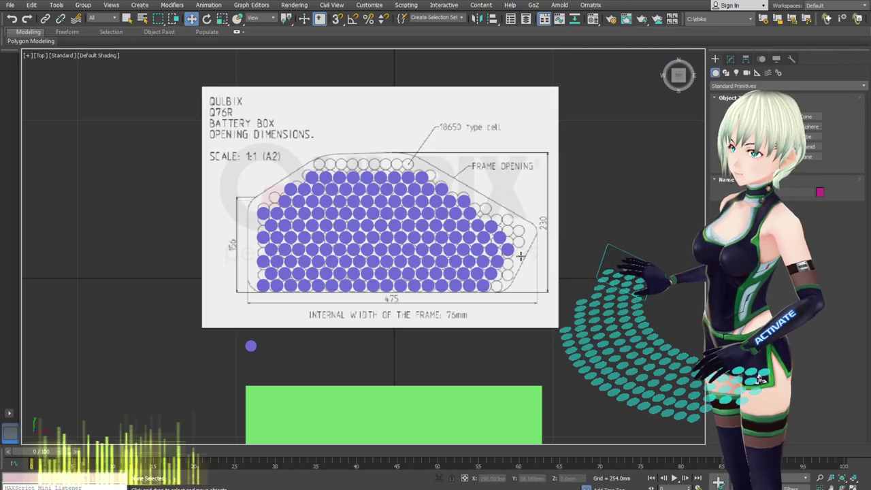
{"action": "key", "text": "ctrl+z"}
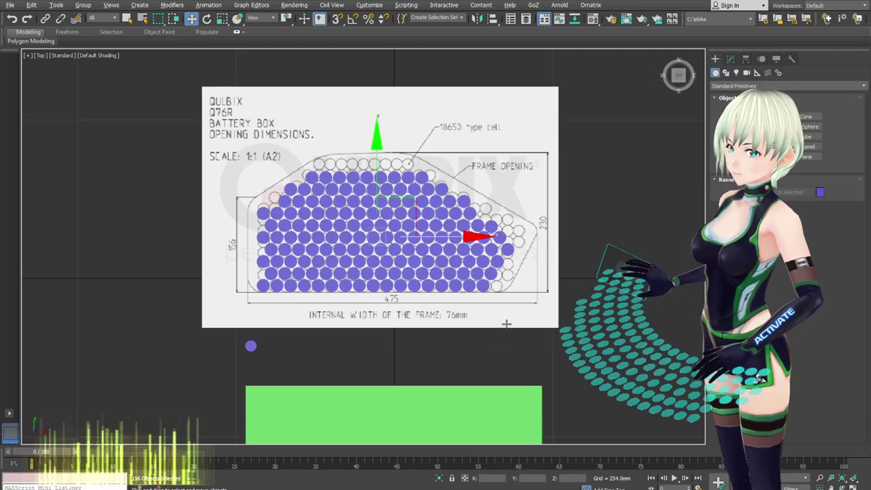
- Select 12 cells at the lower left of the pack, 4, 3, 3 and 2 per row going up, and set their object colour to red
{"action": "scroll", "coordinate": [367, 286], "scroll_direction": "up", "scroll_amount": 4}
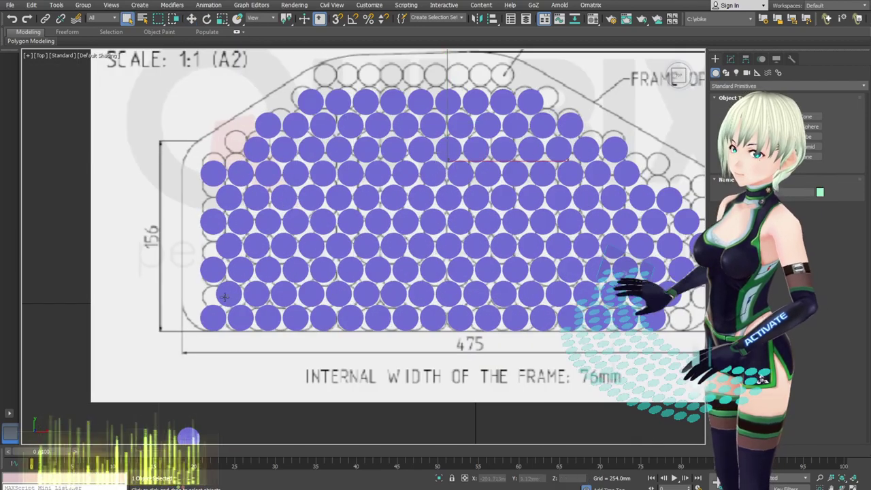
{"action": "left_click", "coordinate": [213, 316]}
{"action": "left_click", "coordinate": [229, 296], "text": "ctrl"}
{"action": "left_click", "coordinate": [240, 317], "text": "ctrl"}
{"action": "left_click", "coordinate": [258, 295], "text": "ctrl"}
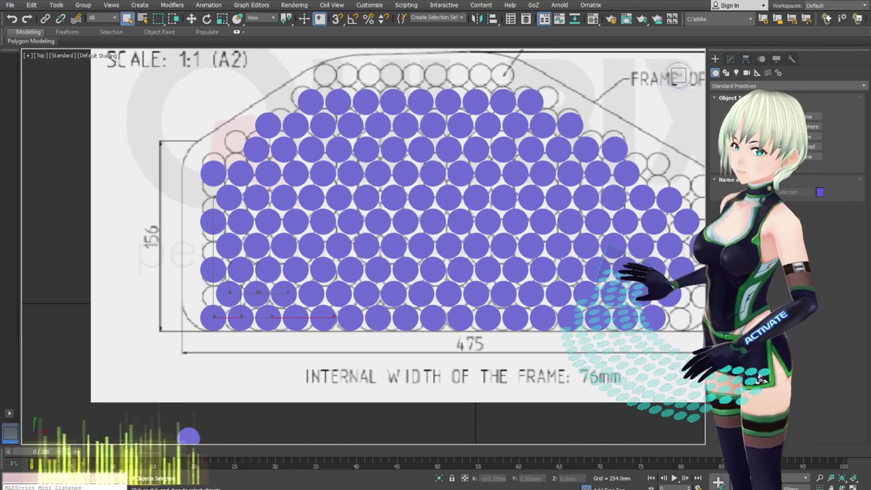
{"action": "left_click", "coordinate": [260, 301], "text": "alt"}
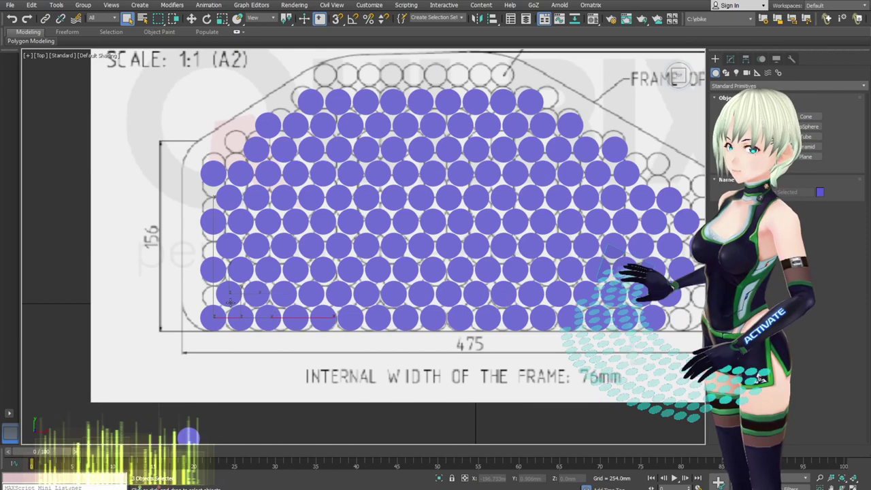
{"action": "left_click", "coordinate": [216, 272], "text": "ctrl"}
{"action": "left_click", "coordinate": [231, 247], "text": "ctrl"}
{"action": "left_click", "coordinate": [243, 271], "text": "ctrl"}
{"action": "left_click", "coordinate": [259, 296], "text": "ctrl"}
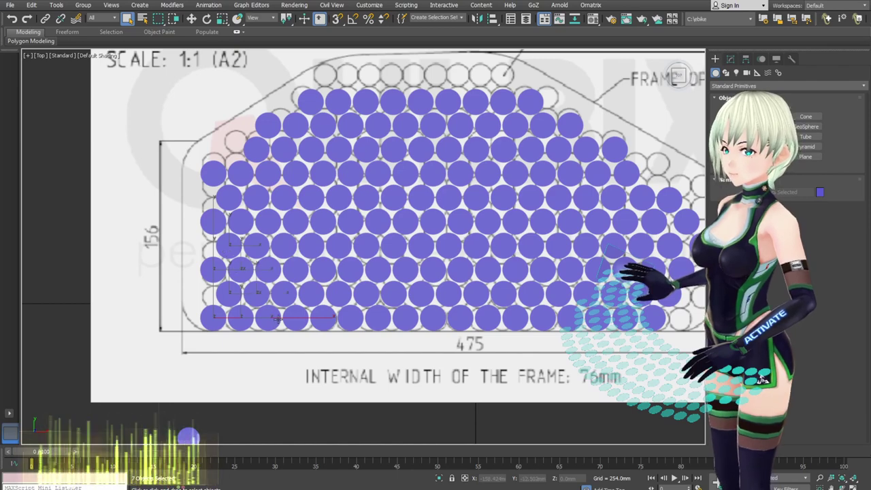
{"action": "left_click", "coordinate": [276, 319], "text": "ctrl"}
{"action": "left_click", "coordinate": [295, 318], "text": "ctrl"}
{"action": "left_click", "coordinate": [286, 295], "text": "ctrl"}
{"action": "left_click", "coordinate": [266, 268], "text": "ctrl"}
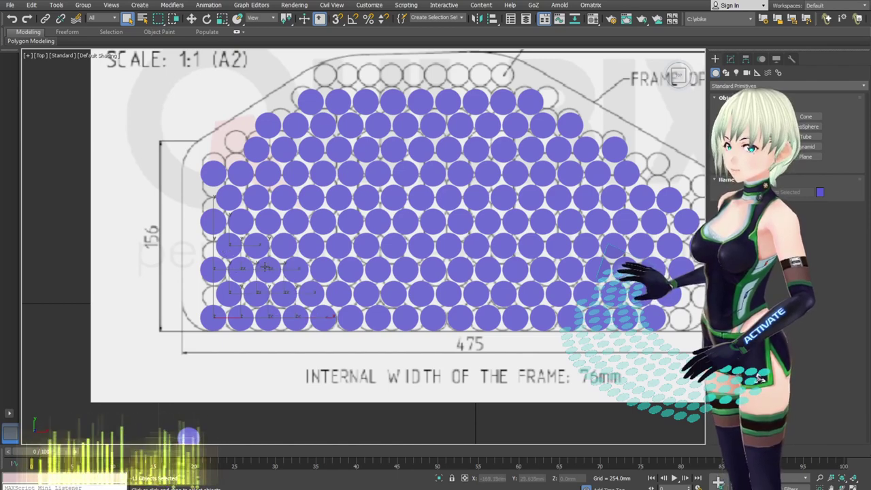
{"action": "middle_click_drag", "start_coordinate": [341, 268], "coordinate": [337, 260]}
{"action": "middle_click_drag", "start_coordinate": [651, 215], "coordinate": [629, 218]}
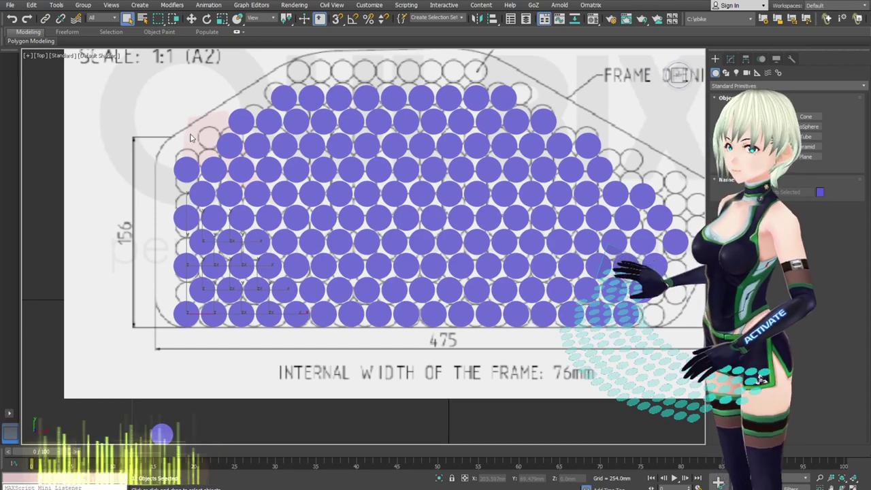
{"action": "left_click", "coordinate": [220, 191]}
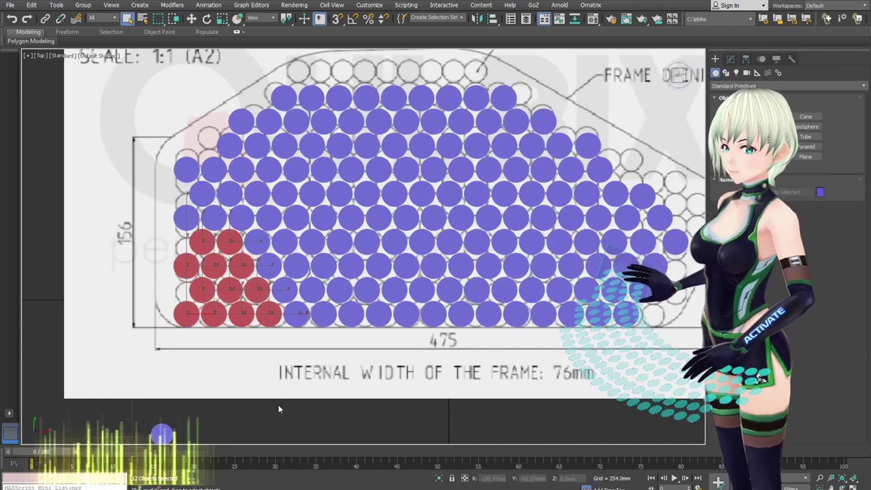
{"action": "left_click", "coordinate": [279, 409]}
- Select the 12 cells beside the red group, three in each of the bottom four rows, and set their object colour to green
{"action": "middle_click_drag", "start_coordinate": [242, 236], "coordinate": [163, 227]}
{"action": "scroll", "coordinate": [201, 231], "scroll_direction": "up", "scroll_amount": 2}
{"action": "scroll", "coordinate": [191, 218], "scroll_direction": "down", "scroll_amount": 2}
{"action": "scroll", "coordinate": [182, 235], "scroll_direction": "up", "scroll_amount": 2}
{"action": "left_click", "coordinate": [182, 235]}
{"action": "left_click", "coordinate": [204, 271], "text": "ctrl"}
{"action": "left_click", "coordinate": [226, 307], "text": "ctrl"}
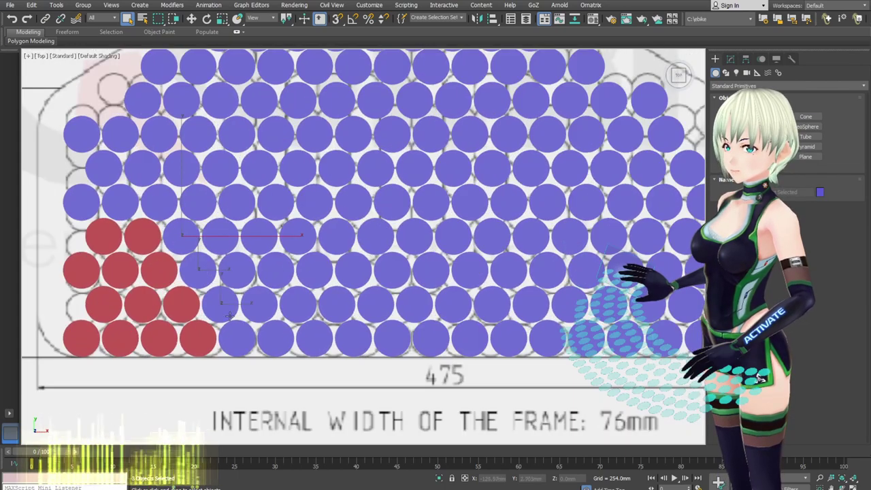
{"action": "left_click", "coordinate": [240, 335], "text": "ctrl"}
{"action": "left_click", "coordinate": [273, 339], "text": "ctrl"}
{"action": "left_click", "coordinate": [309, 340], "text": "ctrl"}
{"action": "left_click", "coordinate": [300, 311], "text": "ctrl"}
{"action": "left_click", "coordinate": [262, 307], "text": "ctrl"}
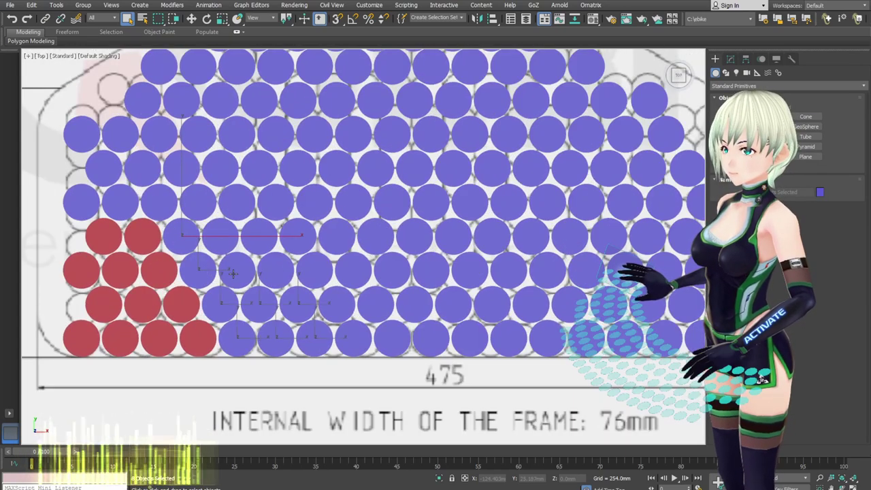
{"action": "left_click", "coordinate": [234, 274], "text": "ctrl"}
{"action": "left_click", "coordinate": [270, 268], "text": "ctrl"}
{"action": "left_click", "coordinate": [260, 238], "text": "ctrl"}
{"action": "left_click", "coordinate": [223, 237], "text": "ctrl"}
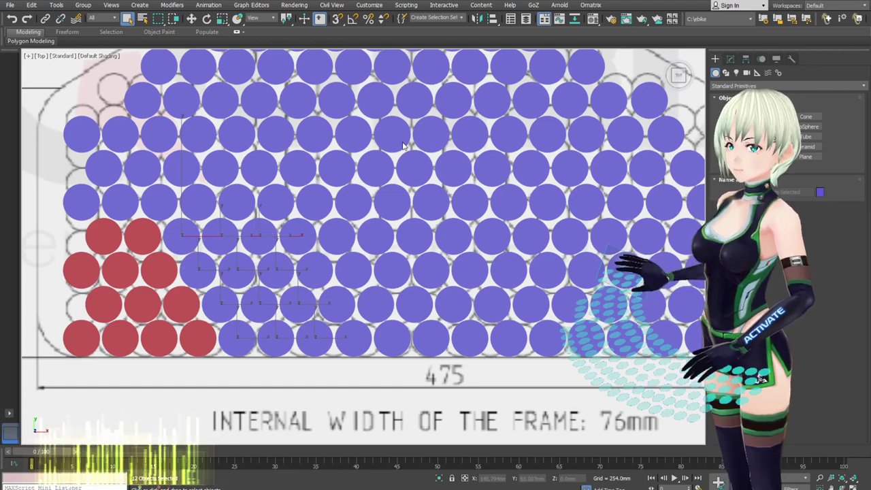
{"action": "left_click", "coordinate": [820, 192]}
{"action": "left_click", "coordinate": [152, 120]}
{"action": "left_click", "coordinate": [236, 193]}
- Select the 12 cells beside the green group, three in each of the bottom four rows, colour them orange and deselect them
{"action": "middle_click_drag", "start_coordinate": [347, 258], "coordinate": [296, 235]}
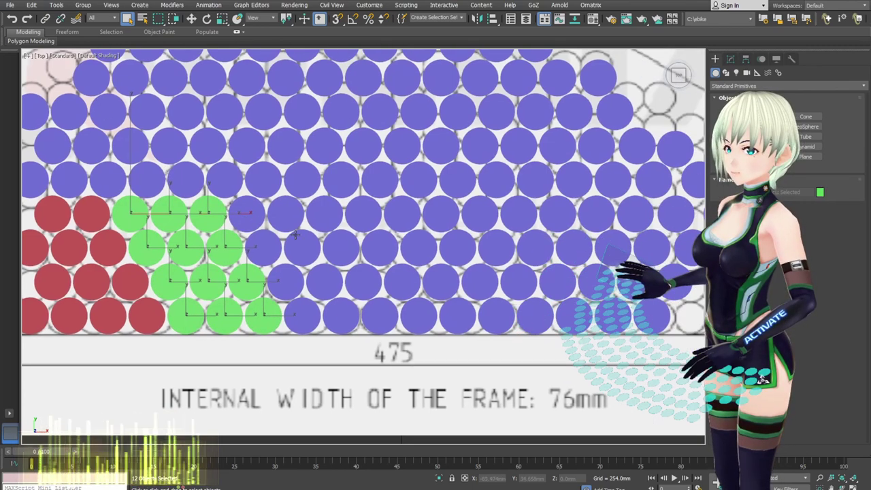
{"action": "left_click", "coordinate": [249, 213]}
{"action": "left_click", "coordinate": [268, 245], "text": "ctrl"}
{"action": "left_click", "coordinate": [284, 281], "text": "ctrl"}
{"action": "left_click", "coordinate": [297, 311], "text": "ctrl"}
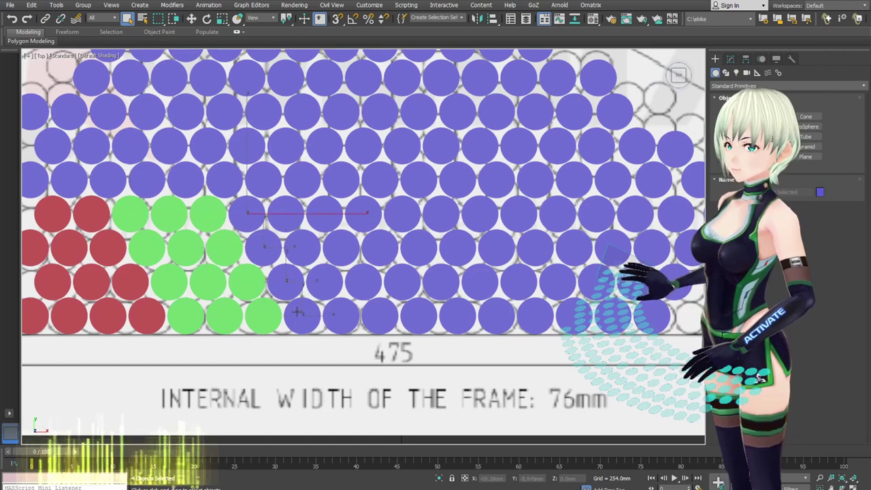
{"action": "left_click", "coordinate": [345, 317], "text": "ctrl"}
{"action": "left_click", "coordinate": [368, 286], "text": "ctrl"}
{"action": "left_click", "coordinate": [342, 246], "text": "ctrl"}
{"action": "left_click", "coordinate": [325, 213], "text": "ctrl"}
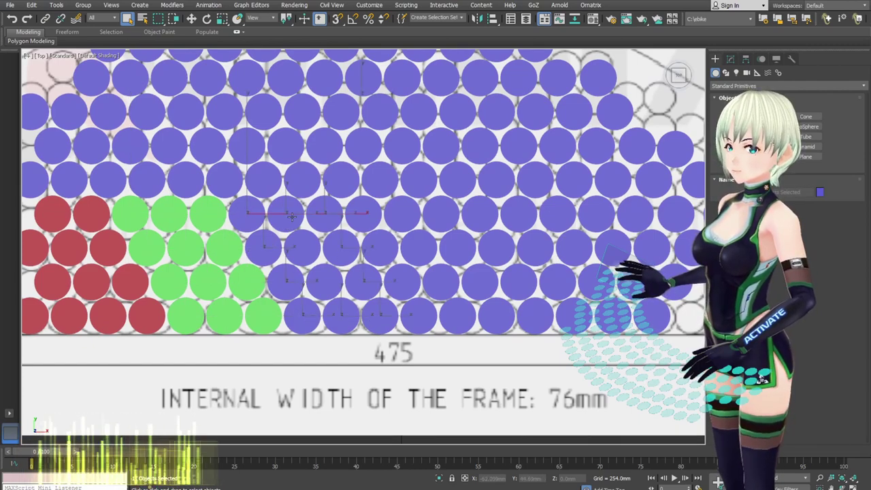
{"action": "left_click", "coordinate": [287, 214], "text": "ctrl"}
{"action": "left_click", "coordinate": [304, 247], "text": "ctrl"}
{"action": "left_click", "coordinate": [326, 281], "text": "ctrl"}
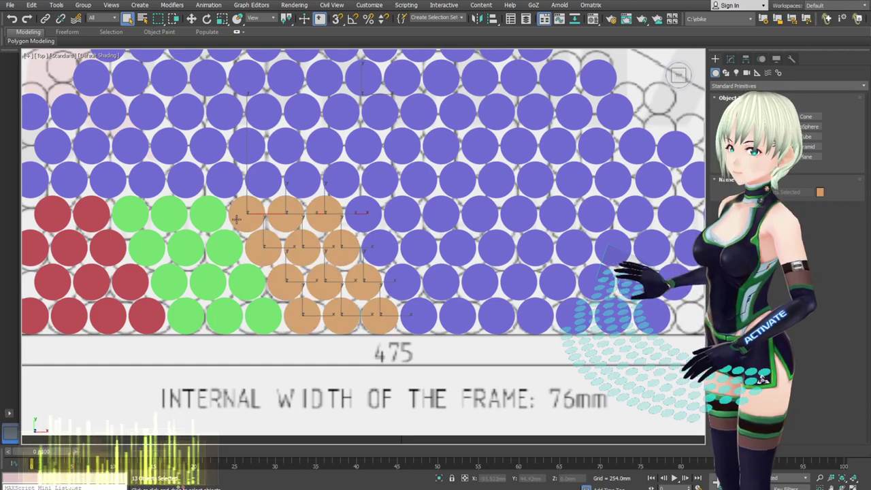
{"action": "scroll", "coordinate": [280, 349], "scroll_direction": "down", "scroll_amount": 5}
{"action": "scroll", "coordinate": [208, 175], "scroll_direction": "up", "scroll_amount": 2}
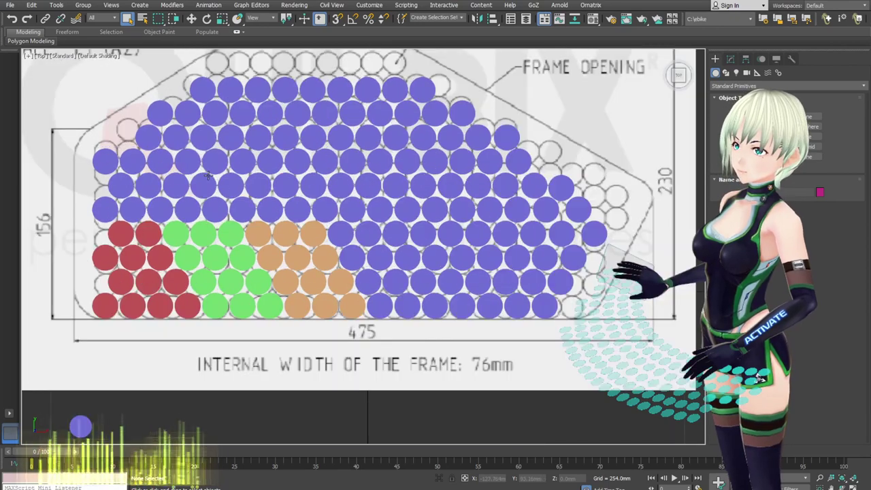
- Select the 12 cells beside the orange group, three in each of the bottom four rows
{"action": "middle_click_drag", "start_coordinate": [309, 235], "coordinate": [390, 222]}
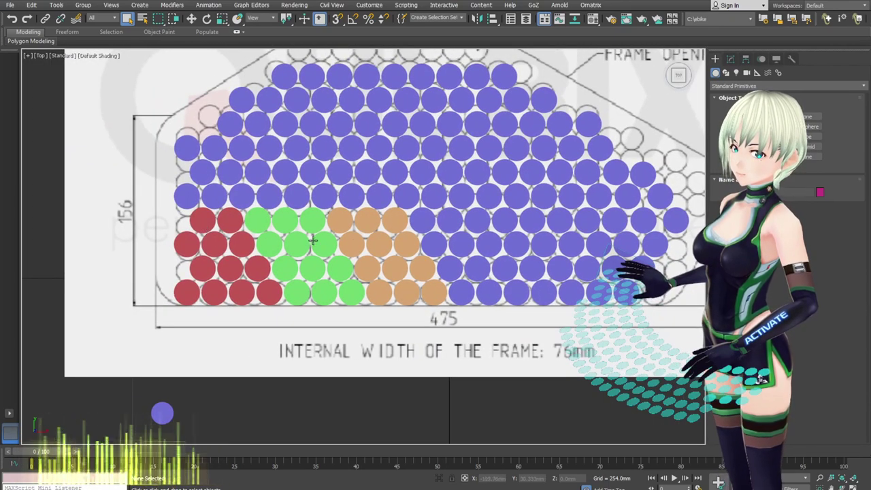
{"action": "middle_click_drag", "start_coordinate": [491, 257], "coordinate": [303, 262]}
{"action": "left_click", "coordinate": [235, 226]}
{"action": "left_click", "coordinate": [248, 249], "text": "ctrl"}
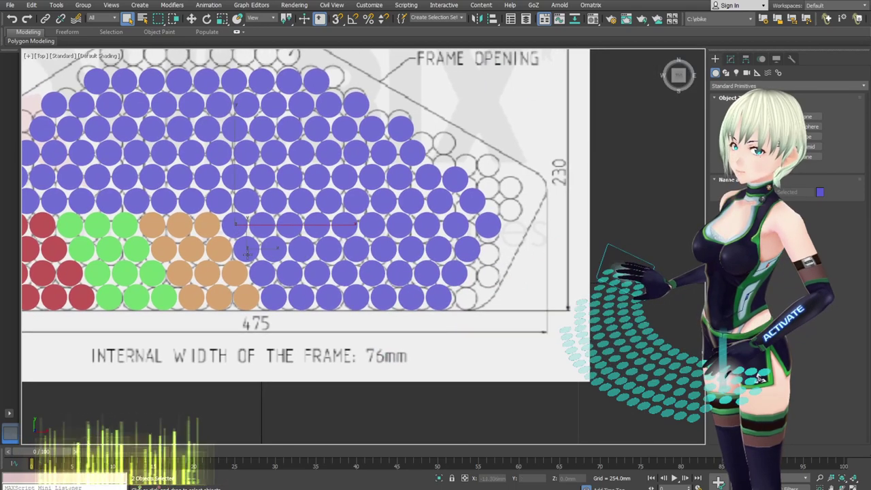
{"action": "left_click", "coordinate": [263, 273], "text": "ctrl"}
{"action": "left_click", "coordinate": [273, 296], "text": "ctrl"}
{"action": "left_click", "coordinate": [301, 296], "text": "ctrl"}
{"action": "left_click", "coordinate": [290, 274], "text": "ctrl"}
{"action": "left_click", "coordinate": [275, 250], "text": "ctrl"}
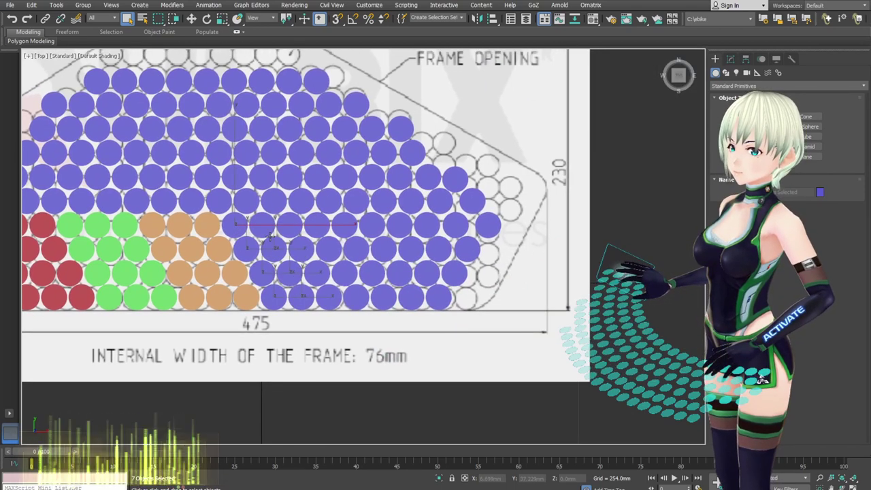
{"action": "left_click", "coordinate": [263, 227], "text": "ctrl"}
{"action": "left_click", "coordinate": [291, 226], "text": "ctrl"}
{"action": "left_click", "coordinate": [303, 250], "text": "ctrl"}
{"action": "left_click", "coordinate": [318, 273], "text": "ctrl"}
{"action": "left_click", "coordinate": [330, 296], "text": "ctrl"}
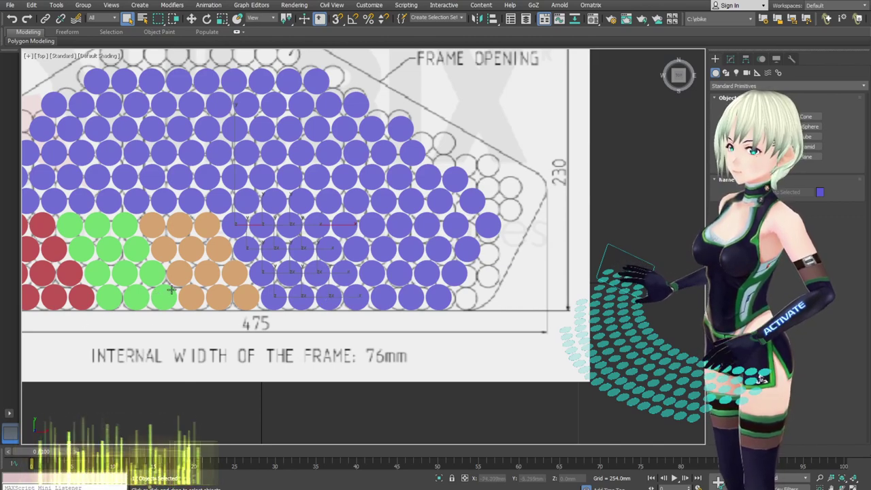
{"action": "middle_click_drag", "start_coordinate": [523, 226], "coordinate": [677, 238]}
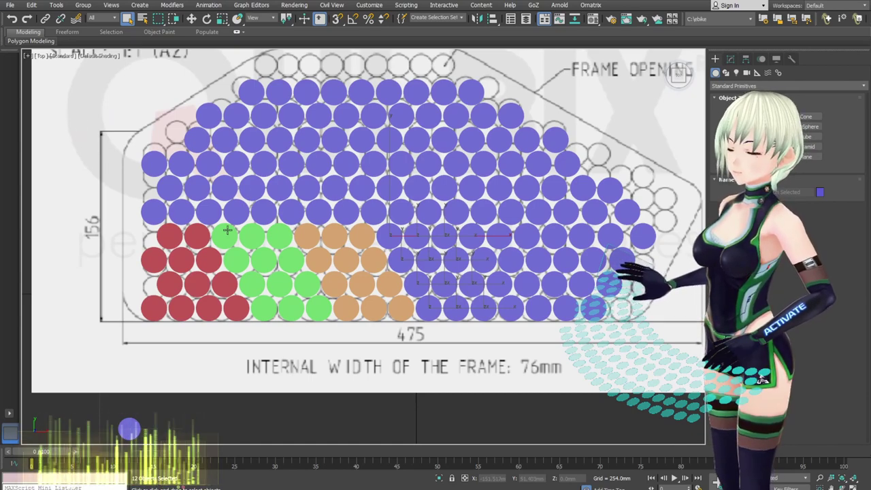
- Drop the selection and select the three-per-row block beside the orange group in the bottom four rows again
{"action": "left_click", "coordinate": [219, 215]}
{"action": "scroll", "coordinate": [166, 247], "scroll_direction": "up", "scroll_amount": 2}
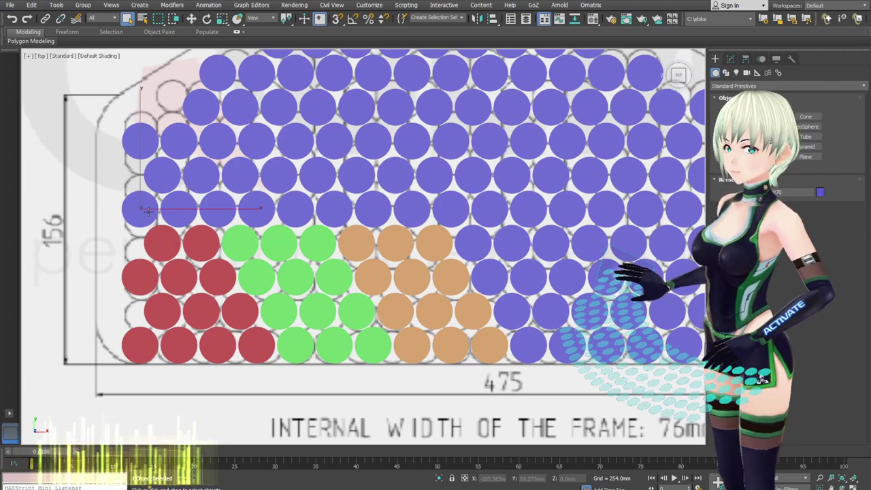
{"action": "scroll", "coordinate": [280, 234], "scroll_direction": "down", "scroll_amount": 4}
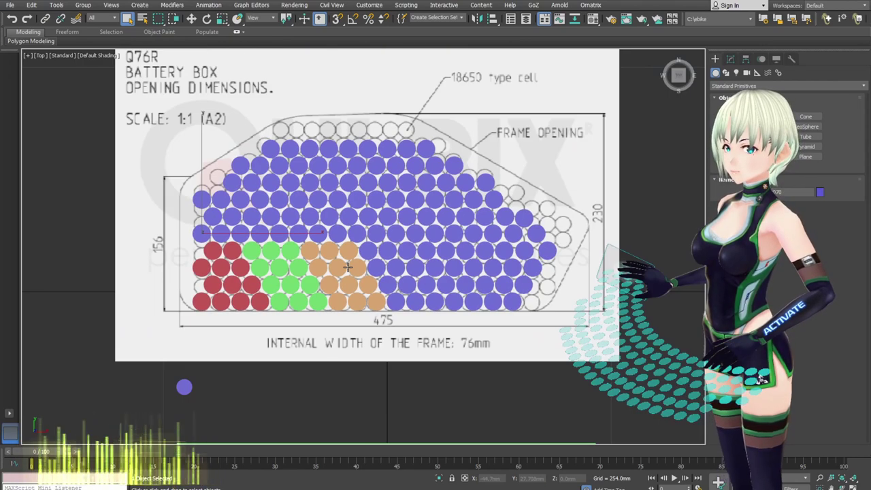
{"action": "scroll", "coordinate": [300, 298], "scroll_direction": "up", "scroll_amount": 3}
{"action": "middle_click_drag", "start_coordinate": [298, 305], "coordinate": [224, 298]}
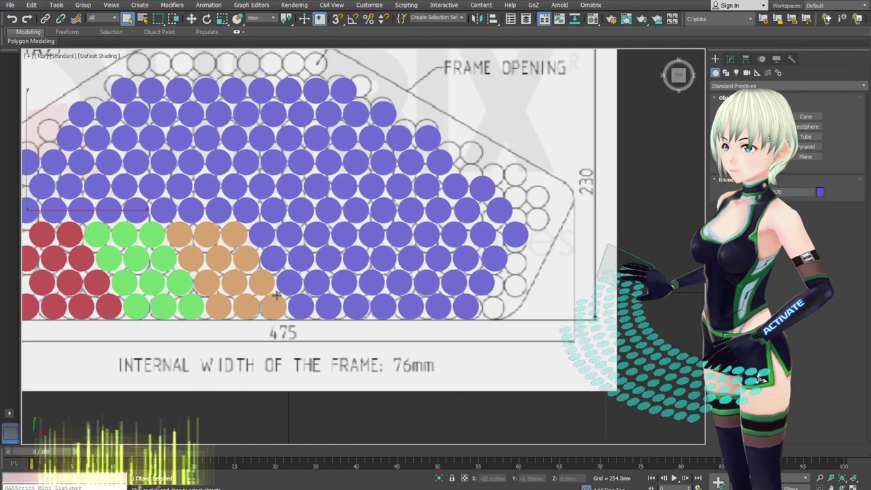
{"action": "left_click", "coordinate": [301, 305]}
{"action": "left_click", "coordinate": [291, 289], "text": "ctrl"}
{"action": "left_click", "coordinate": [262, 233], "text": "ctrl"}
{"action": "left_click", "coordinate": [290, 233], "text": "ctrl"}
{"action": "left_click", "coordinate": [320, 233], "text": "ctrl"}
{"action": "left_click", "coordinate": [275, 257], "text": "ctrl"}
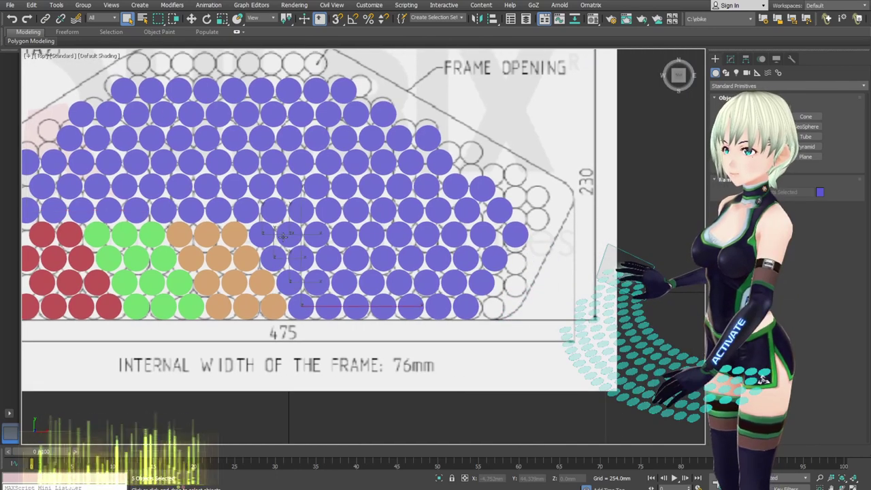
{"action": "left_click", "coordinate": [303, 258], "text": "ctrl"}
{"action": "left_click", "coordinate": [330, 257], "text": "ctrl"}
{"action": "left_click", "coordinate": [319, 282], "text": "ctrl"}
{"action": "left_click", "coordinate": [329, 308], "text": "ctrl"}
{"action": "left_click", "coordinate": [354, 305], "text": "ctrl"}
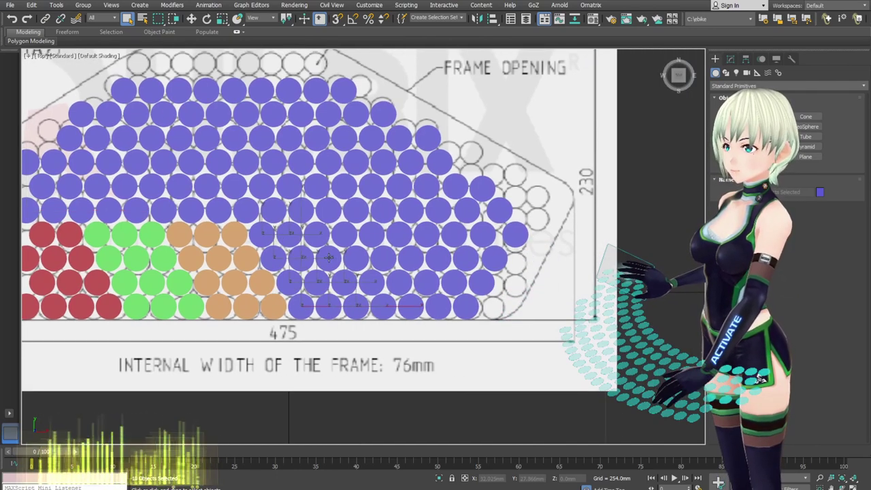
- Try a different 12-cell group in wireframe, combining two blue cells above the green block with ten of the green cells
{"action": "middle_click_drag", "start_coordinate": [266, 236], "coordinate": [295, 249]}
{"action": "middle_click_drag", "start_coordinate": [144, 229], "coordinate": [193, 240]}
{"action": "left_click", "coordinate": [229, 249], "text": "ctrl"}
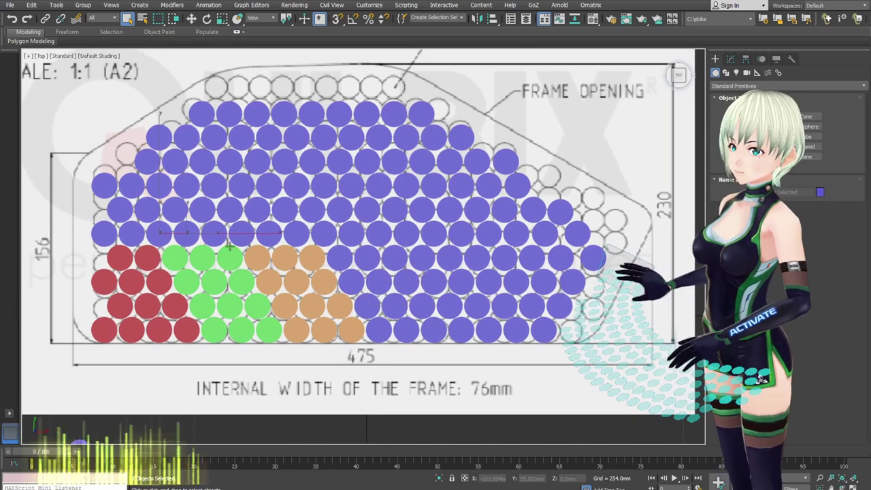
{"action": "middle_click_drag", "start_coordinate": [398, 256], "coordinate": [547, 185]}
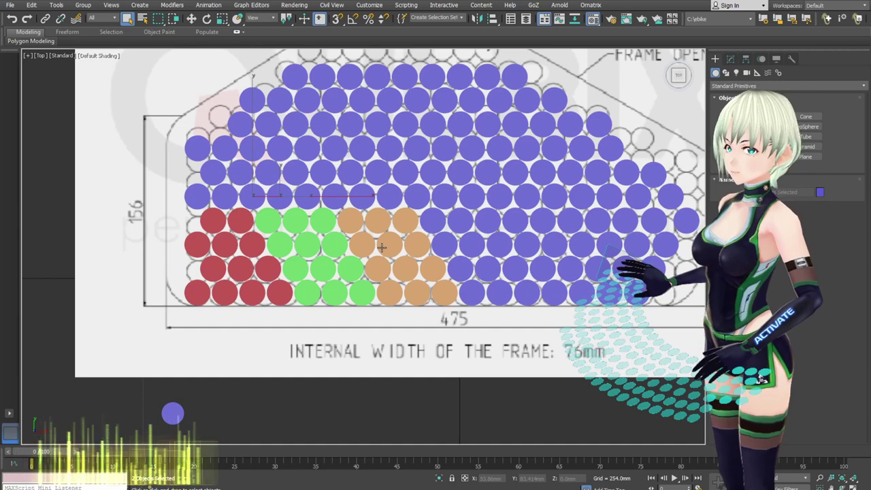
{"action": "middle_click_drag", "start_coordinate": [401, 242], "coordinate": [418, 262]}
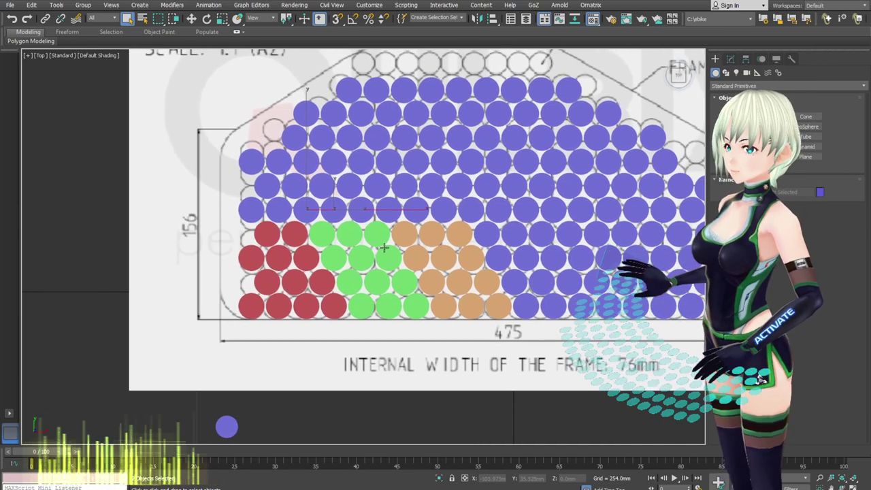
{"action": "key", "text": "F3"}
{"action": "middle_click_drag", "start_coordinate": [363, 255], "coordinate": [405, 255]}
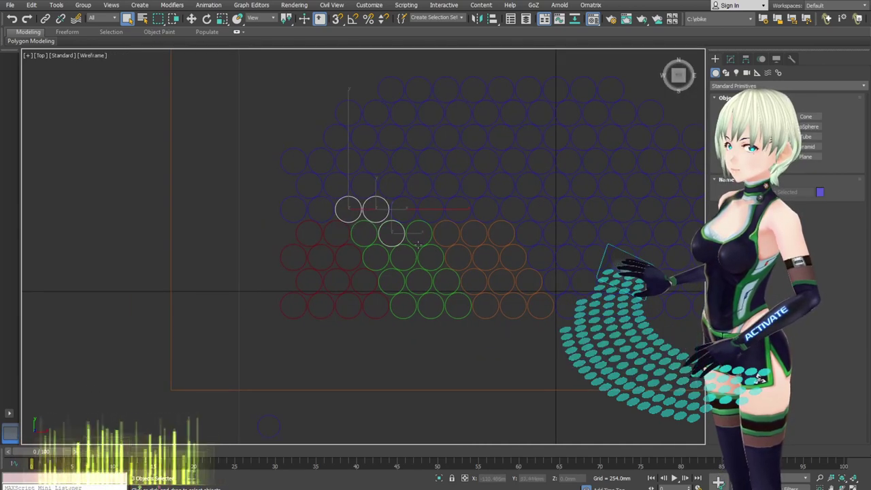
{"action": "left_click_drag", "start_coordinate": [430, 342], "coordinate": [397, 261], "text": "ctrl"}
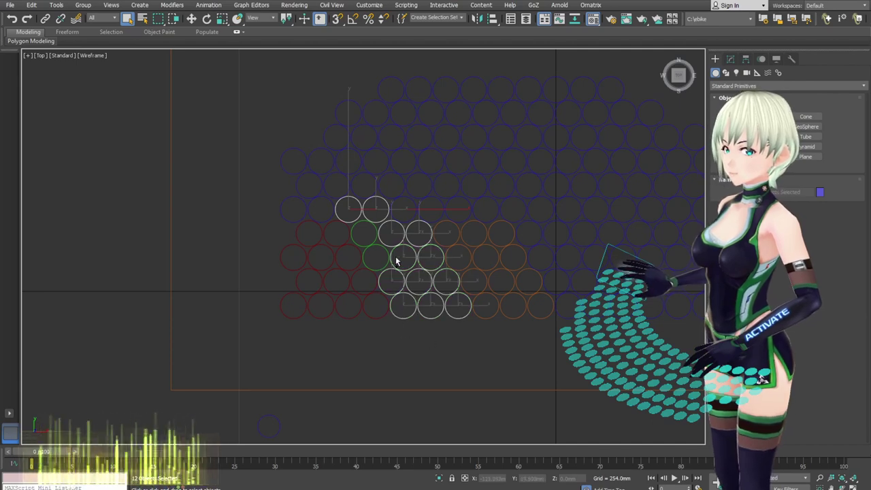
- Select all the cells inside the frame outline, set their object colour to grey and deselect them
{"action": "scroll", "coordinate": [383, 267], "scroll_direction": "down", "scroll_amount": 5}
{"action": "left_click", "coordinate": [506, 283]}
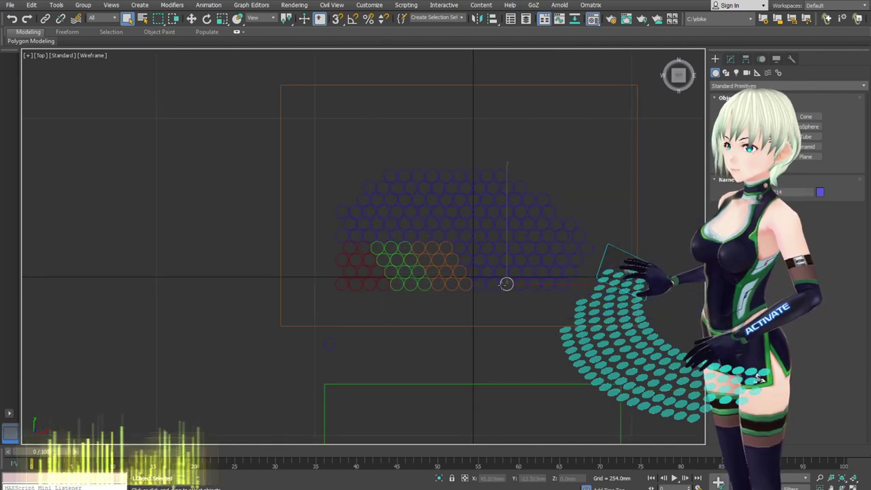
{"action": "left_click_drag", "start_coordinate": [338, 178], "coordinate": [338, 179]}
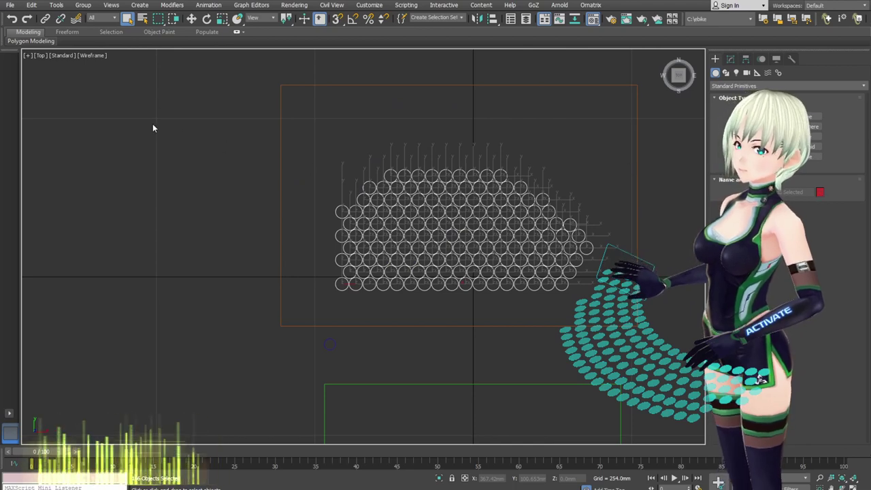
{"action": "left_click", "coordinate": [406, 319]}
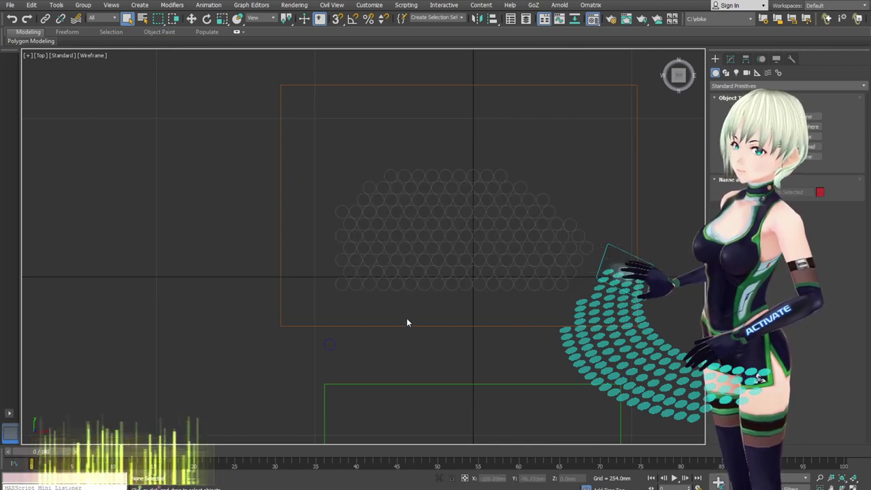
- Select nine cells at the pack's lower left, 3, 2, 2, 1 and 1 per row going up, and colour them magenta in shaded view
{"action": "scroll", "coordinate": [374, 295], "scroll_direction": "up", "scroll_amount": 4}
{"action": "left_click_drag", "start_coordinate": [346, 302], "coordinate": [280, 226]}
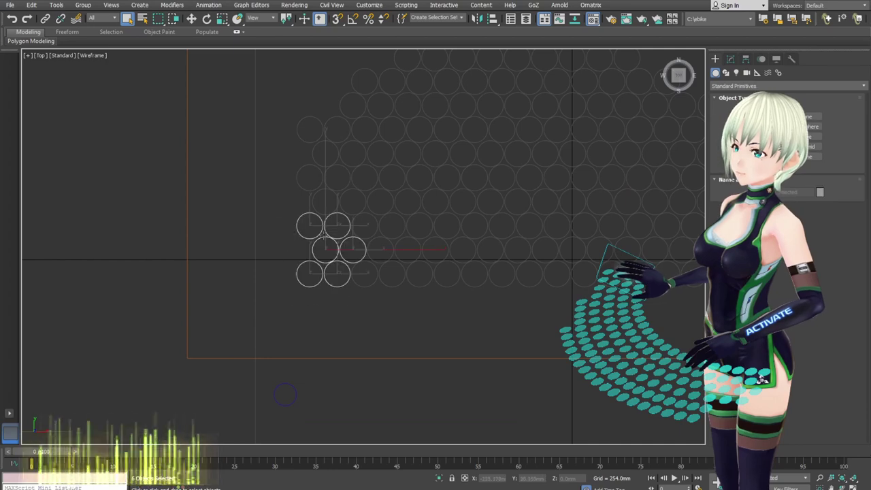
{"action": "middle_click_drag", "start_coordinate": [362, 281], "coordinate": [368, 307]}
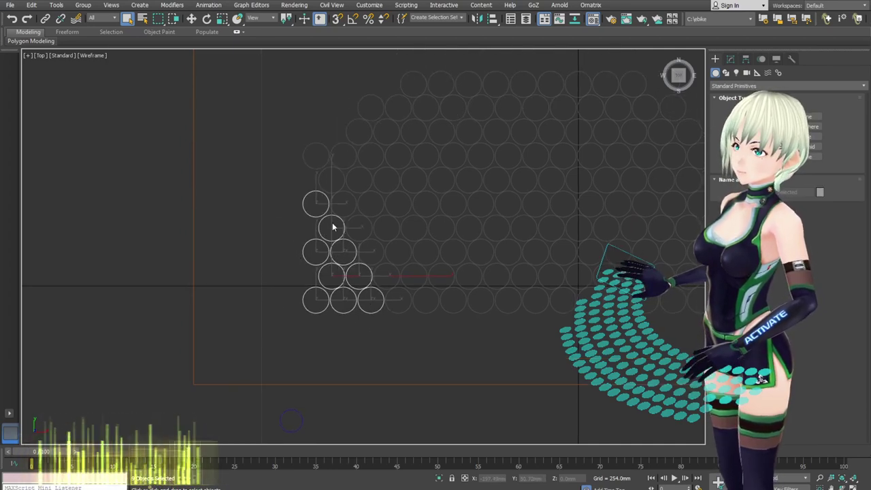
{"action": "key", "text": "F3"}
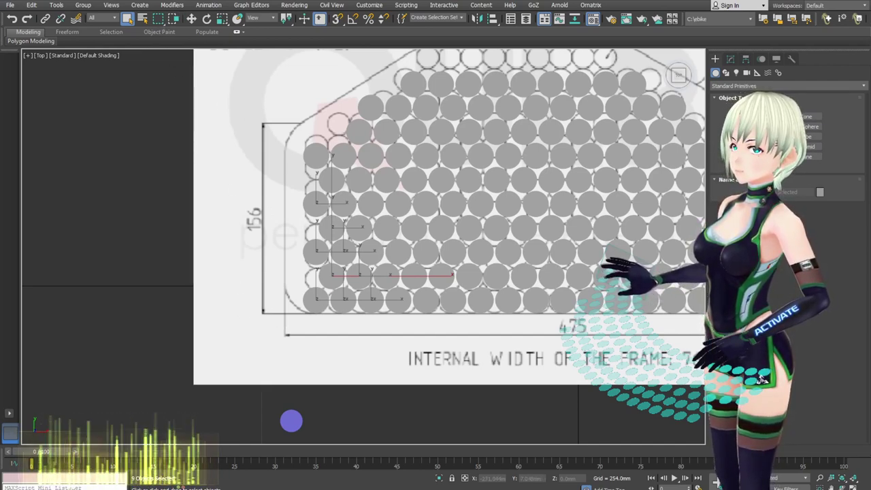
{"action": "key", "text": "Delete"}
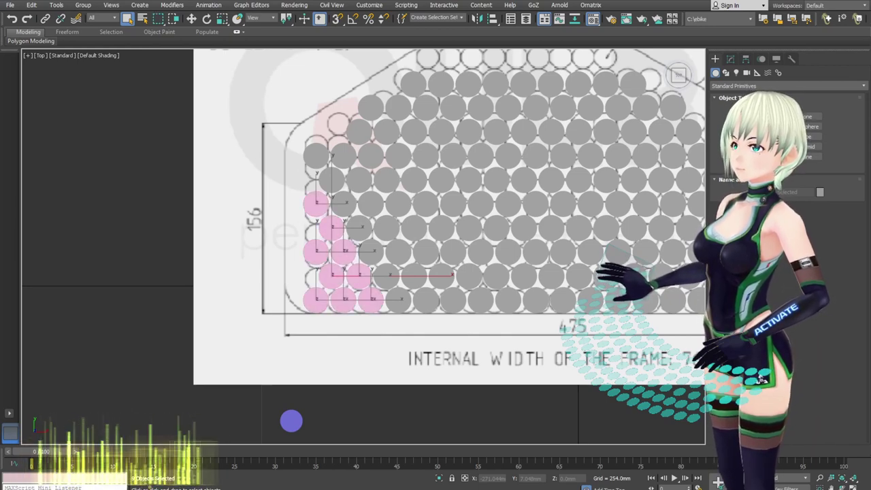
{"action": "key", "text": "alt+x"}
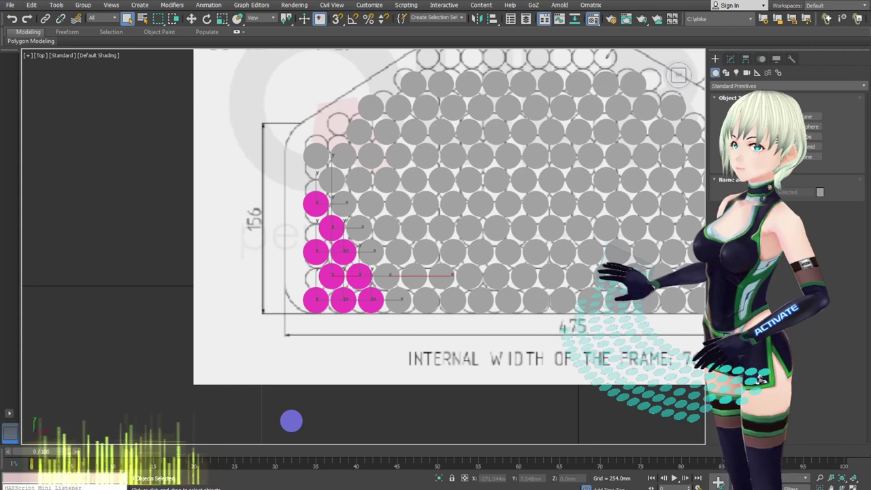
- Select the next grey cell in each of the bottom three rows beside the magenta cells and colour them magenta
{"action": "middle_click_drag", "start_coordinate": [397, 405], "coordinate": [386, 416]}
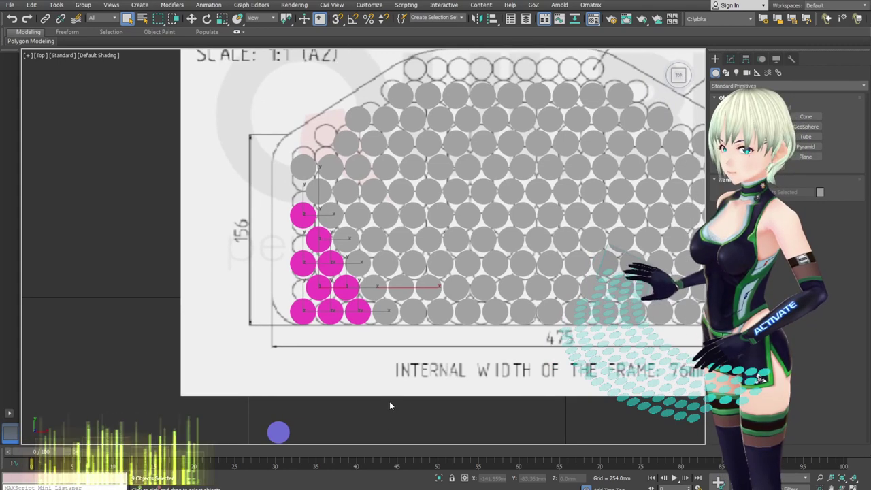
{"action": "key", "text": "q"}
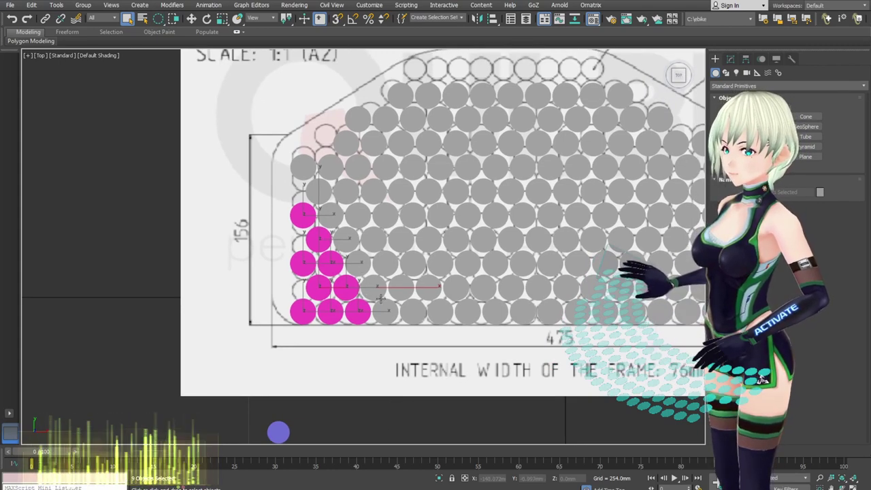
{"action": "left_click", "coordinate": [382, 299]}
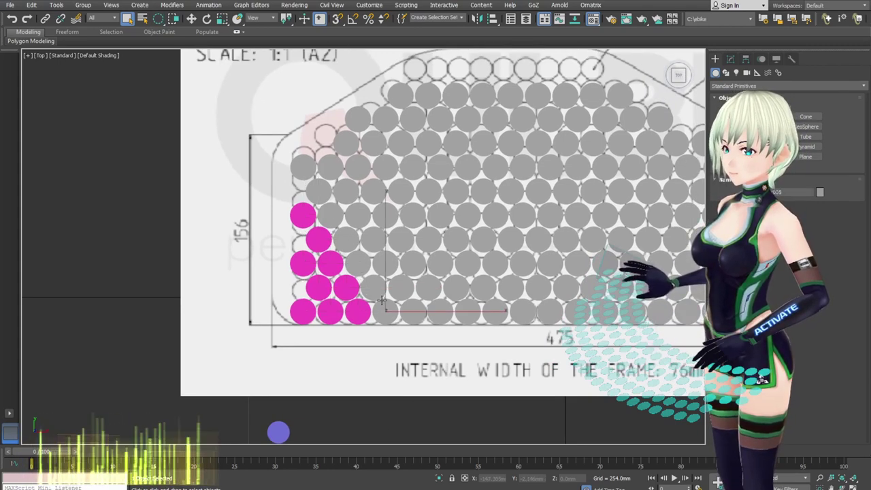
{"action": "left_click", "coordinate": [359, 262], "text": "ctrl"}
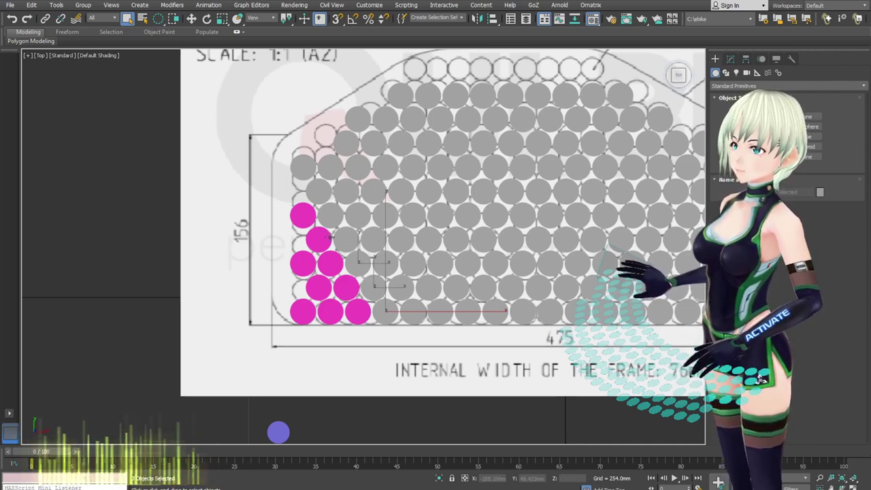
{"action": "middle_click_drag", "start_coordinate": [362, 247], "coordinate": [394, 239]}
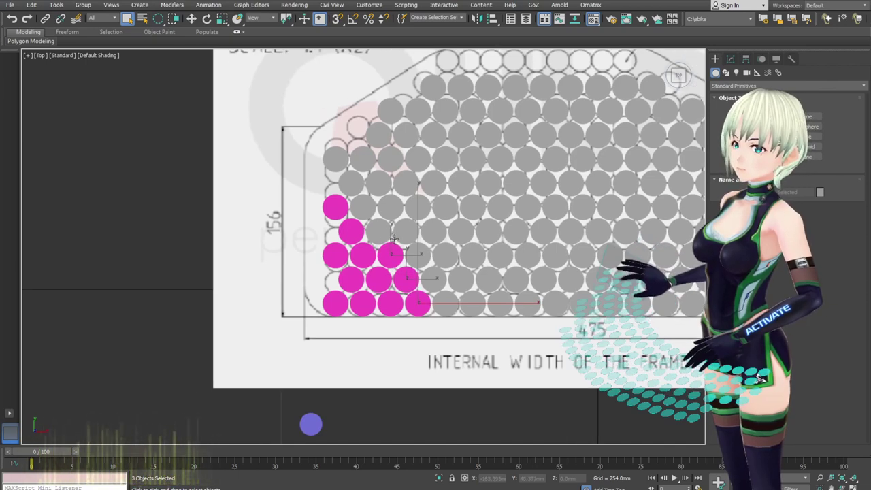
- Reselect all the magenta cells to check the group's cell count and its position against the neighbouring grey cells
{"action": "left_click", "coordinate": [345, 216]}
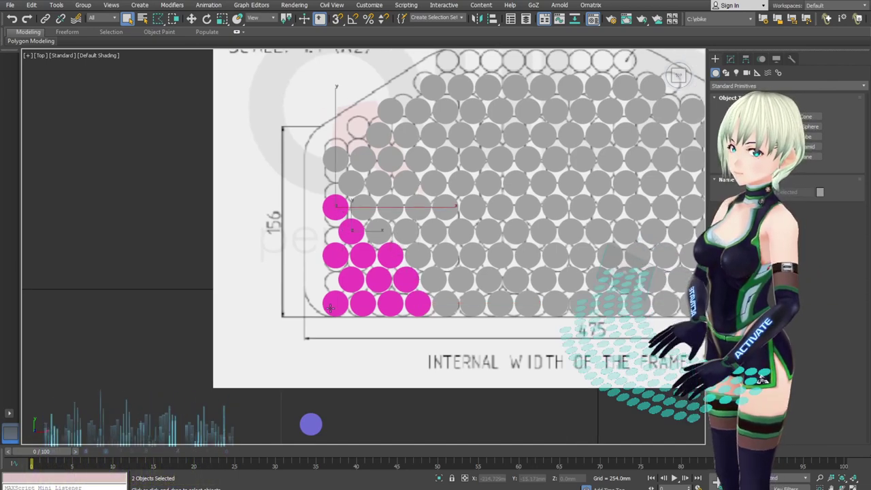
{"action": "left_click", "coordinate": [358, 304]}
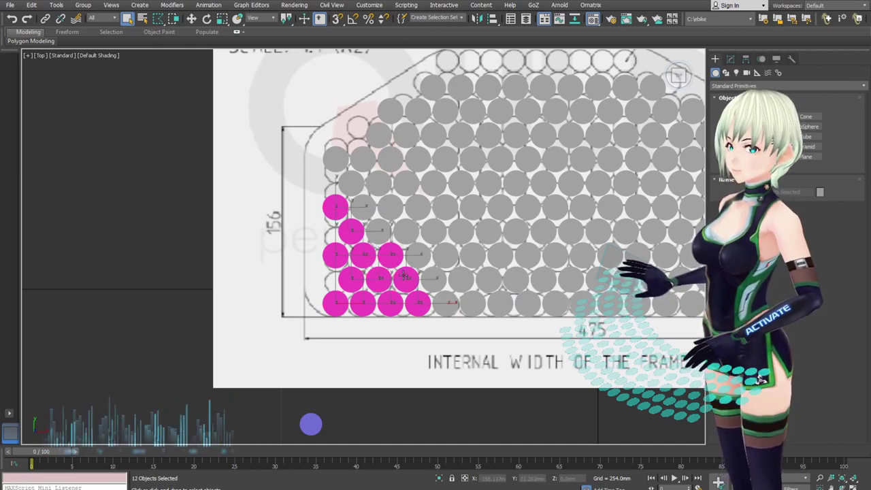
{"action": "scroll", "coordinate": [405, 274], "scroll_direction": "up", "scroll_amount": 4}
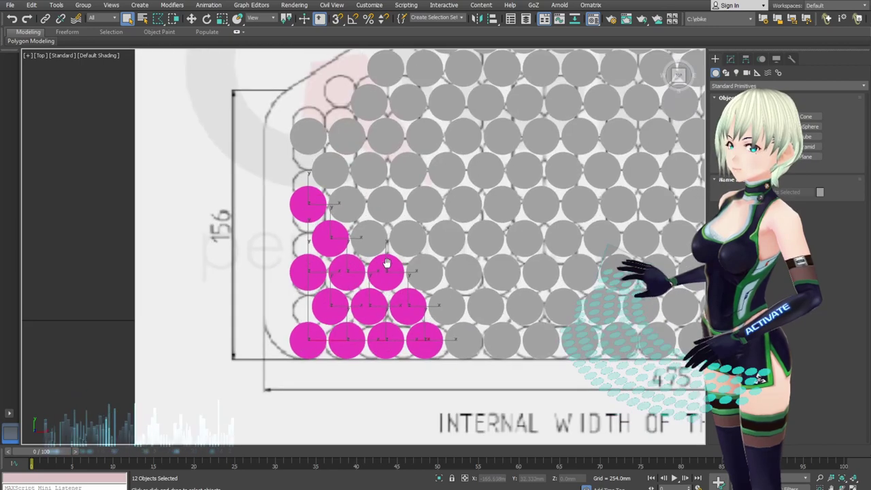
{"action": "scroll", "coordinate": [388, 269], "scroll_direction": "down", "scroll_amount": 3}
{"action": "scroll", "coordinate": [380, 270], "scroll_direction": "up", "scroll_amount": 3}
{"action": "scroll", "coordinate": [380, 270], "scroll_direction": "down", "scroll_amount": 3}
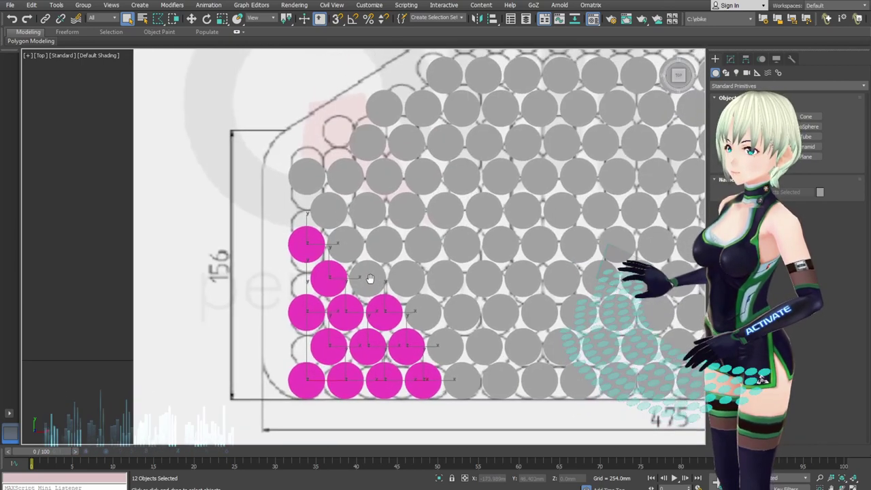
{"action": "scroll", "coordinate": [367, 276], "scroll_direction": "up", "scroll_amount": 2}
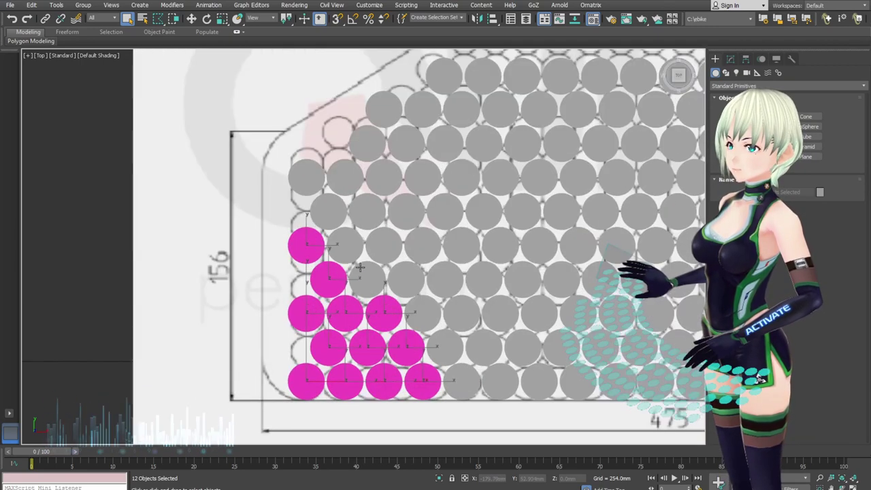
- Select twelve grey cells beside the magenta group, two each in rows one and four to seven, one each in rows two and three
{"action": "left_click", "coordinate": [334, 218]}
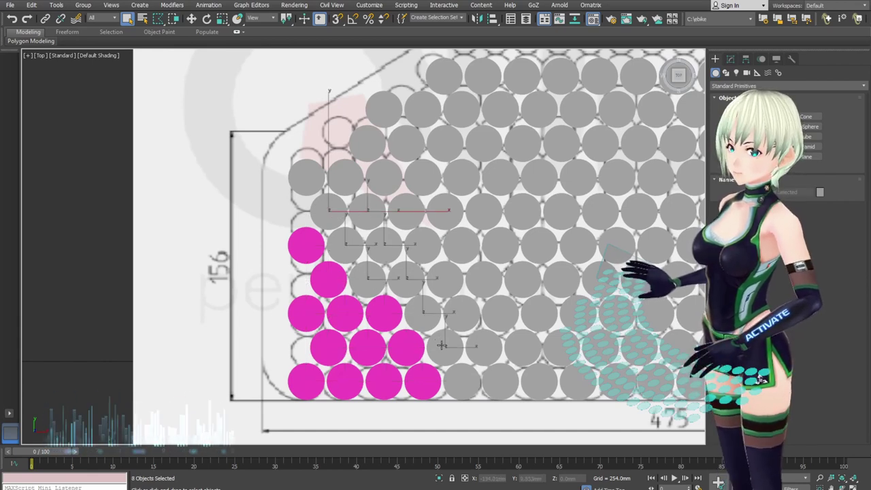
{"action": "middle_click_drag", "start_coordinate": [419, 313], "coordinate": [415, 317]}
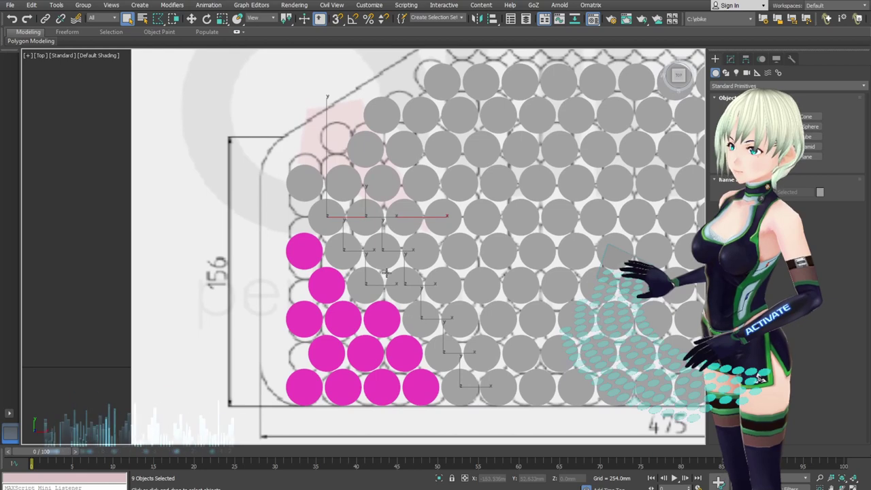
{"action": "left_click", "coordinate": [346, 184], "text": "ctrl"}
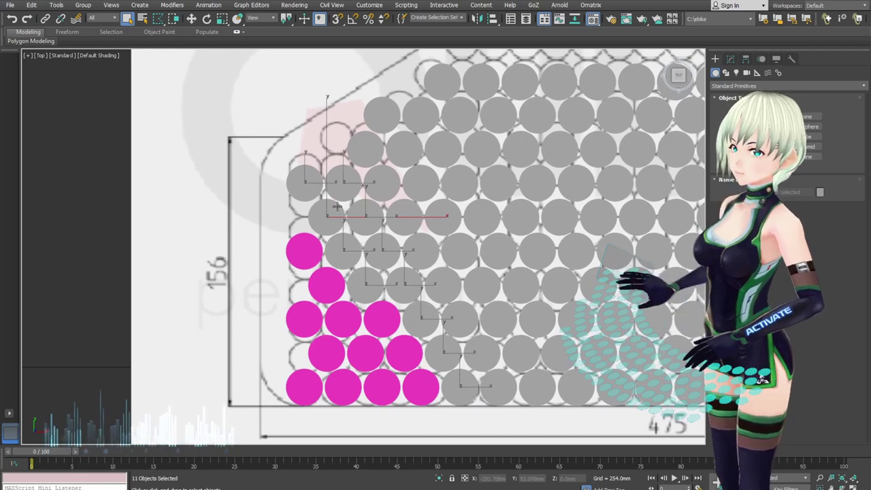
{"action": "middle_click_drag", "start_coordinate": [401, 273], "coordinate": [399, 256]}
{"action": "key", "text": "F3"}
{"action": "key", "text": "F3"}
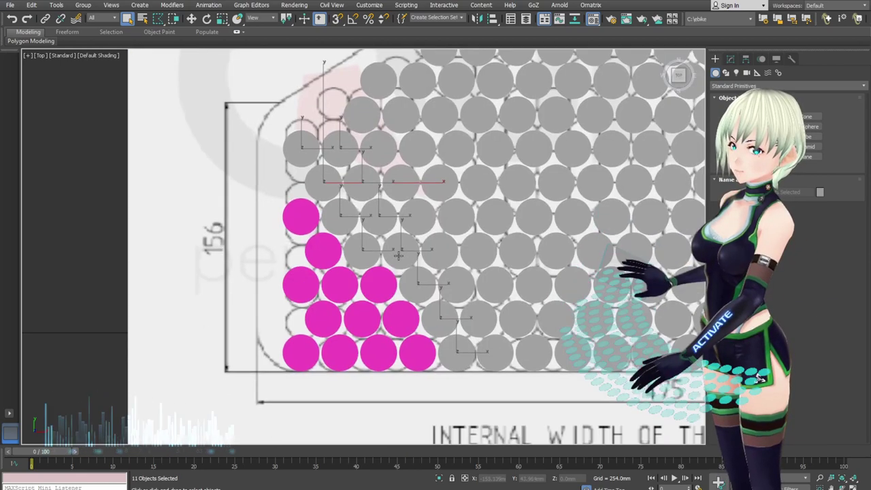
{"action": "middle_click_drag", "start_coordinate": [448, 318], "coordinate": [440, 311]}
{"action": "scroll", "coordinate": [478, 351], "scroll_direction": "down", "scroll_amount": 2}
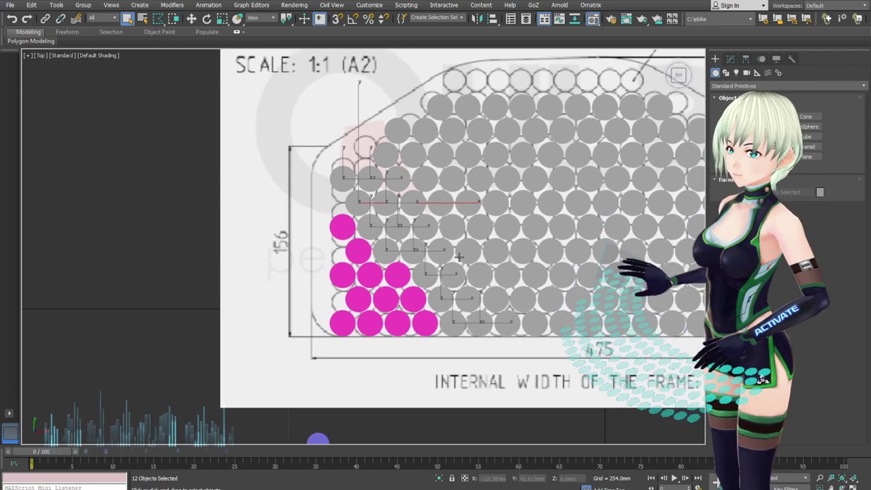
{"action": "key", "text": "F3"}
{"action": "key", "text": "F3"}
{"action": "key", "text": "F3"}
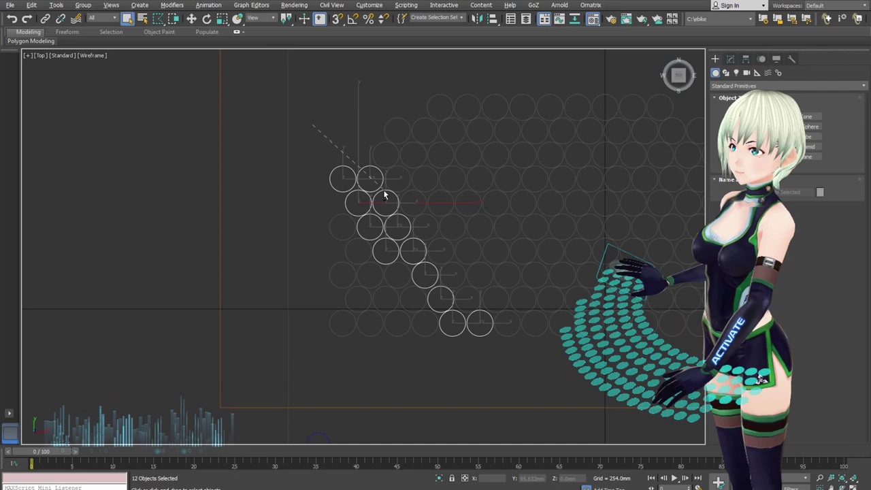
- Swap the two uppermost selected cells for one more cell in each of the second and third rows and colour the selection blue
{"action": "middle_click_drag", "start_coordinate": [384, 163], "coordinate": [403, 152]}
{"action": "left_click", "coordinate": [394, 158], "text": "ctrl"}
{"action": "left_click_drag", "start_coordinate": [332, 137], "coordinate": [386, 171], "text": "alt"}
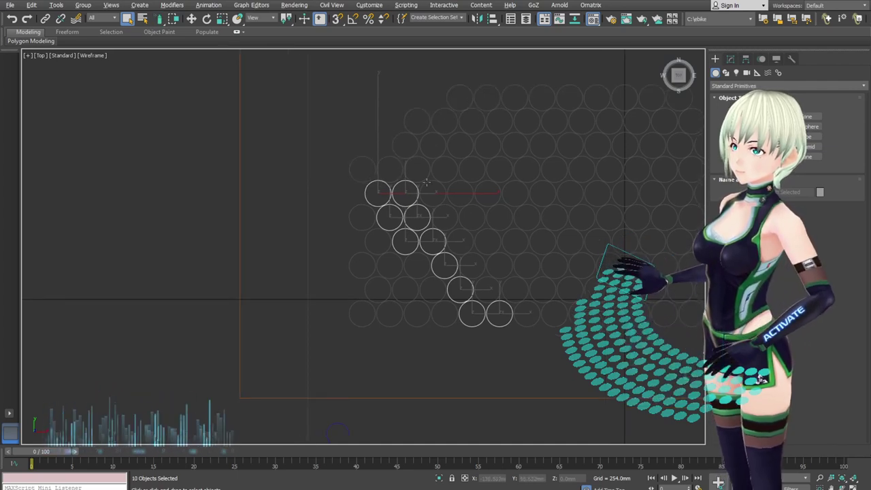
{"action": "left_click_drag", "start_coordinate": [481, 281], "coordinate": [474, 276], "text": "ctrl"}
{"action": "key", "text": "ctrl+z"}
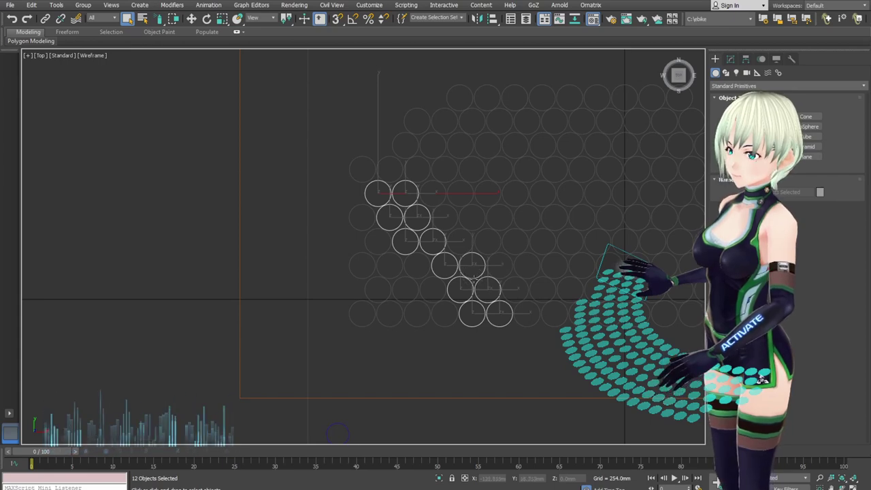
{"action": "scroll", "coordinate": [475, 273], "scroll_direction": "up", "scroll_amount": 3}
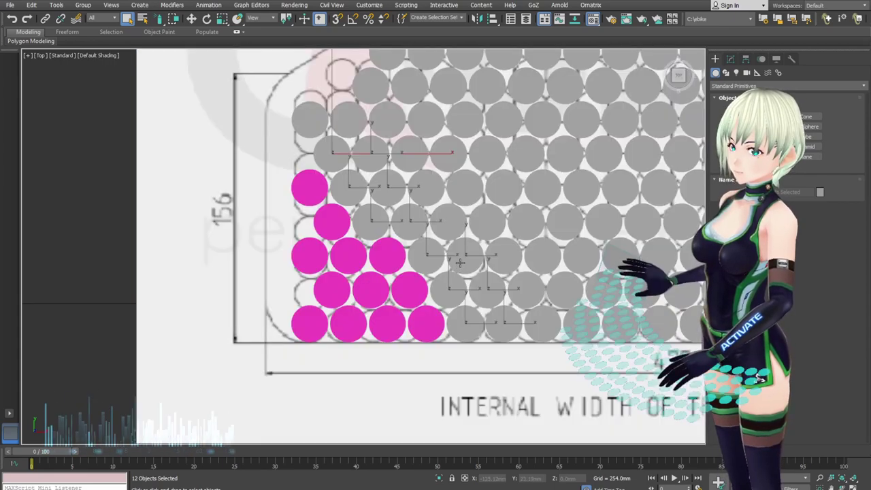
{"action": "key", "text": "F3"}
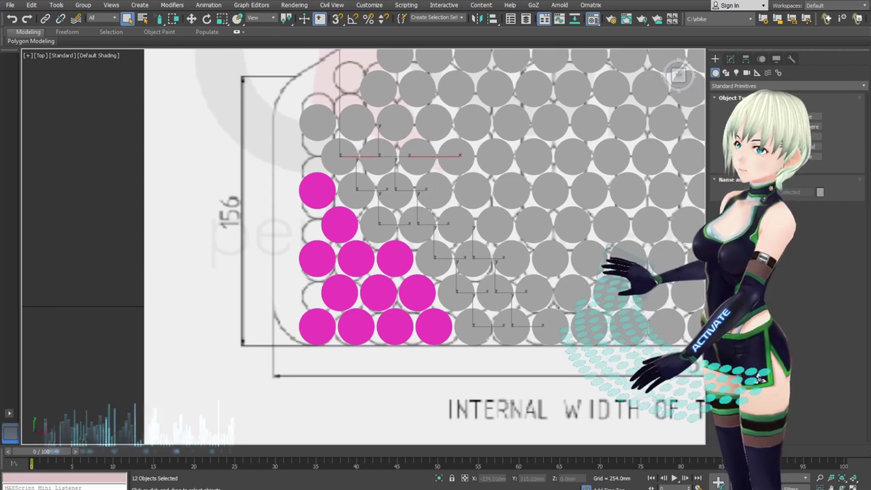
{"action": "left_click", "coordinate": [761, 379]}
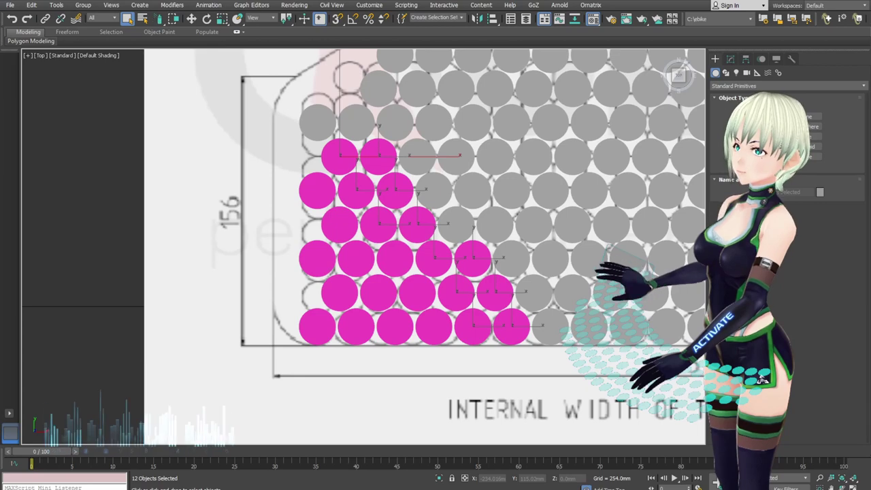
{"action": "left_click", "coordinate": [761, 377]}
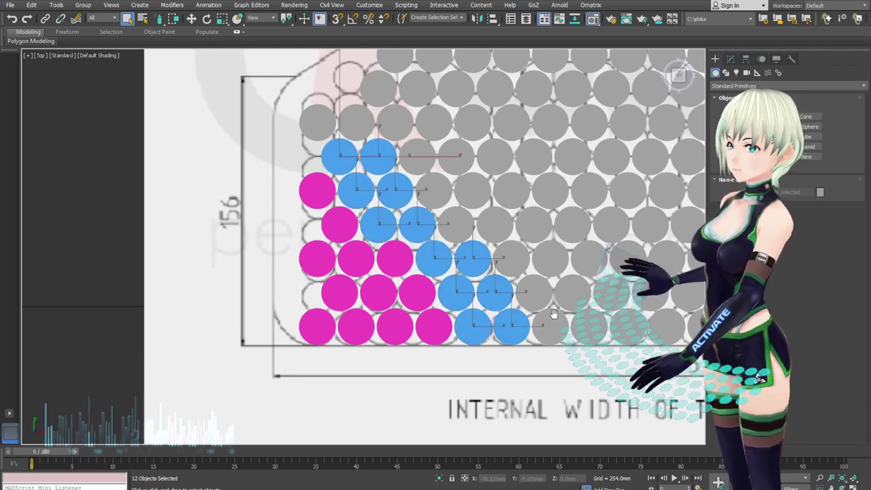
{"action": "scroll", "coordinate": [514, 314], "scroll_direction": "down", "scroll_amount": 2}
{"action": "left_click", "coordinate": [498, 412]}
{"action": "middle_click_drag", "start_coordinate": [443, 262], "coordinate": [425, 268]}
{"action": "mouse_move", "coordinate": [432, 242]}
{"action": "left_mouse_down"}
{"action": "mouse_move", "coordinate": [420, 202]}
{"action": "mouse_move", "coordinate": [452, 237]}
{"action": "left_mouse_up"}
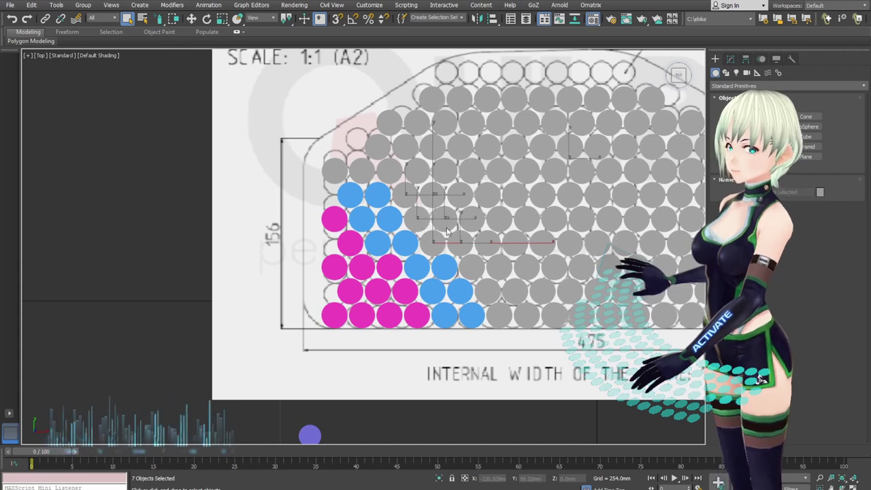
{"action": "left_click", "coordinate": [471, 262], "text": "ctrl"}
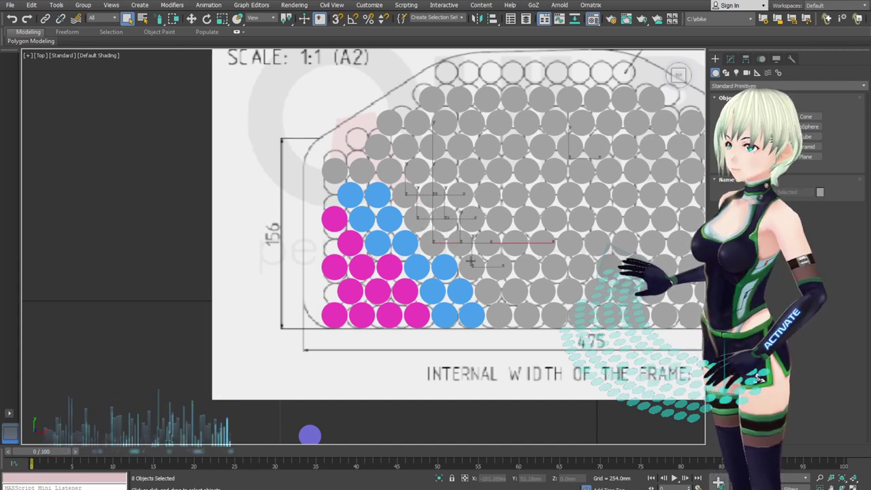
{"action": "left_click", "coordinate": [489, 291], "text": "ctrl"}
{"action": "left_click", "coordinate": [504, 316], "text": "ctrl"}
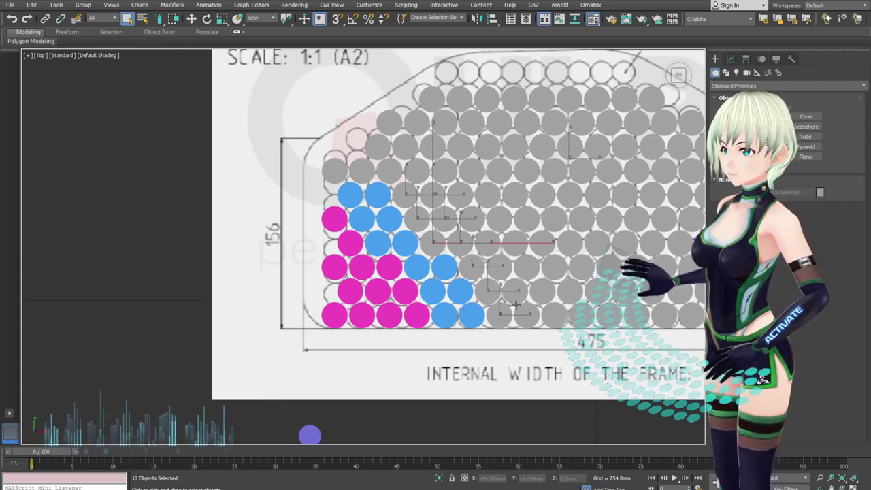
{"action": "middle_click_drag", "start_coordinate": [517, 306], "coordinate": [498, 306]}
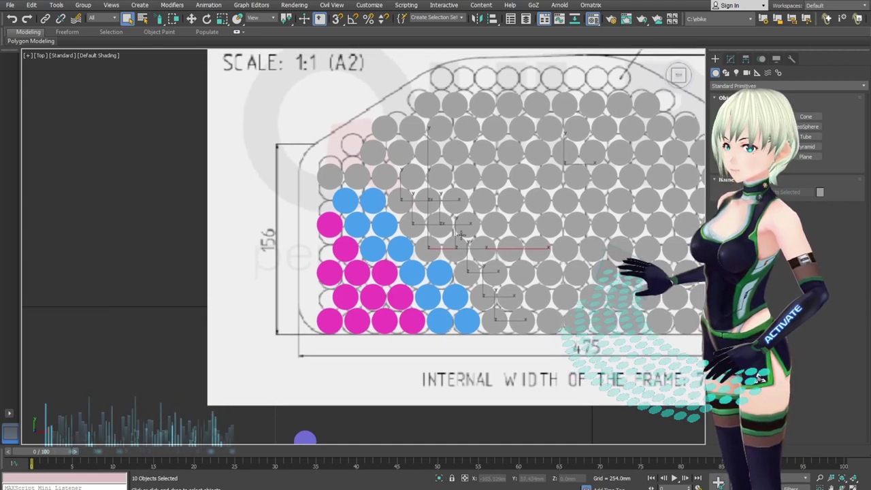
{"action": "middle_click_drag", "start_coordinate": [461, 235], "coordinate": [453, 256]}
{"action": "key", "text": "F3"}
{"action": "key", "text": "F3"}
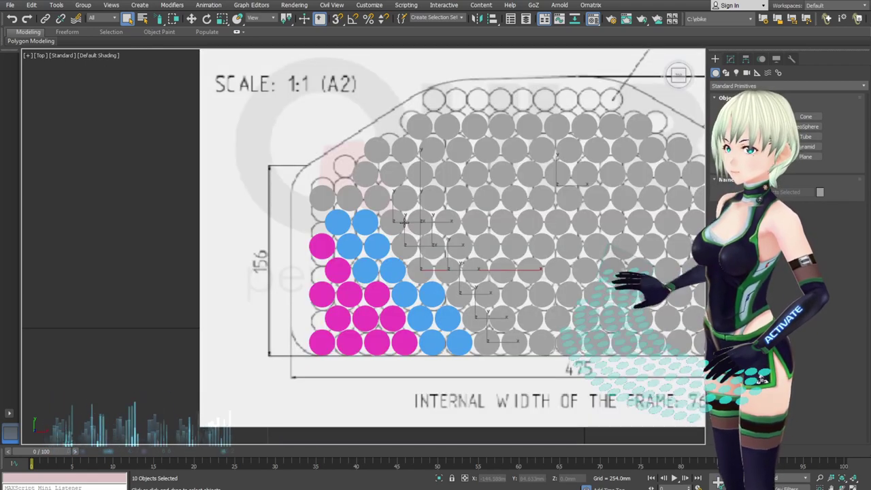
{"action": "key", "text": "F3"}
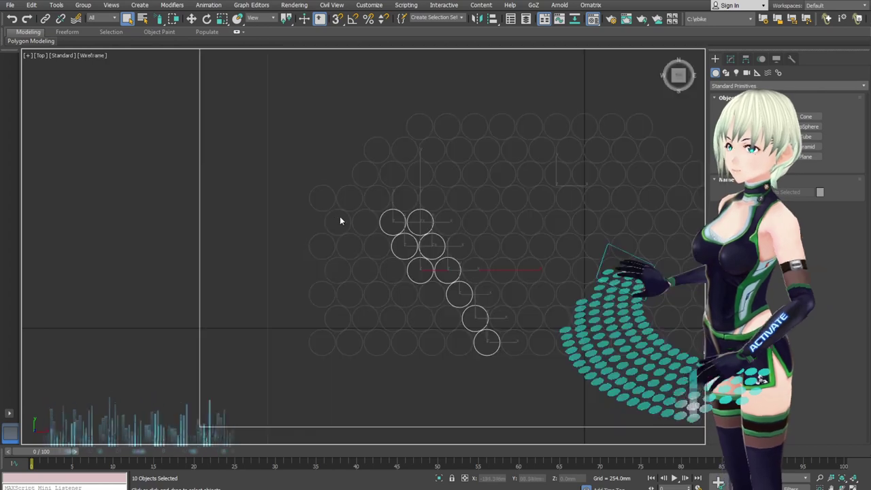
{"action": "left_click_drag", "start_coordinate": [412, 220], "coordinate": [427, 230], "text": "alt"}
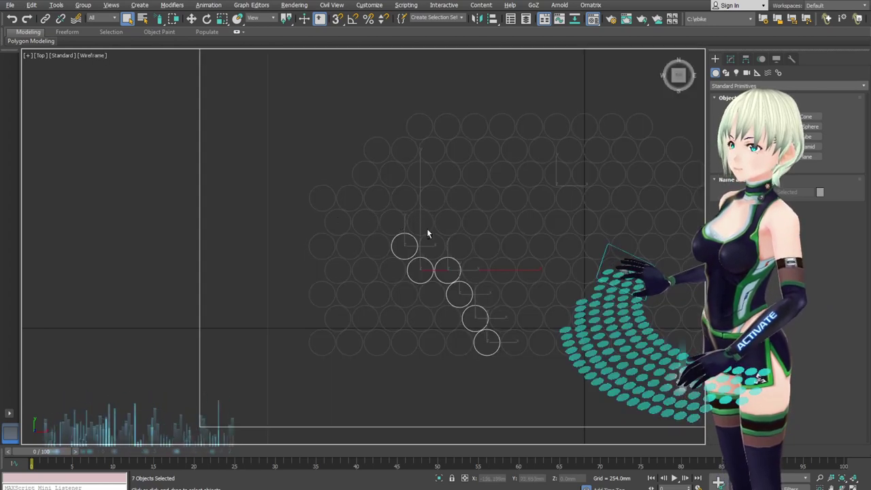
{"action": "left_click_drag", "start_coordinate": [437, 260], "coordinate": [507, 337], "text": "alt"}
{"action": "left_click_drag", "start_coordinate": [401, 239], "coordinate": [432, 266], "text": "alt"}
{"action": "key", "text": "F3"}
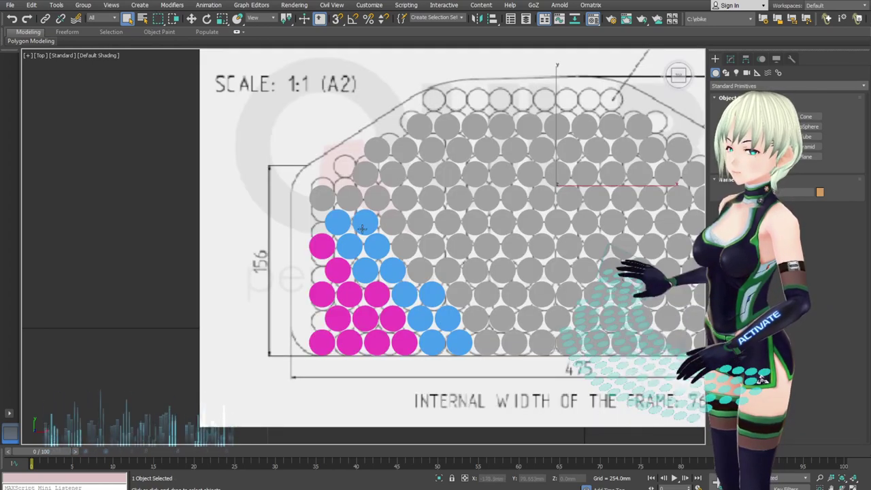
- Recolour the two uppermost blue cells grey and extend the blue group by one cell in each of the fourth and fifth rows
{"action": "left_click", "coordinate": [369, 225], "text": "ctrl"}
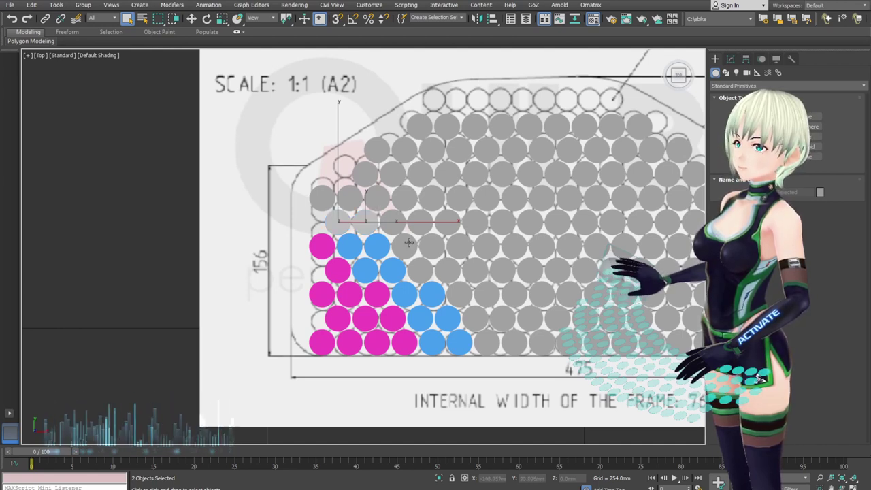
{"action": "left_click", "coordinate": [361, 247]}
{"action": "left_click", "coordinate": [381, 245], "text": "ctrl"}
{"action": "left_click", "coordinate": [376, 265], "text": "ctrl"}
{"action": "left_click", "coordinate": [395, 270], "text": "ctrl"}
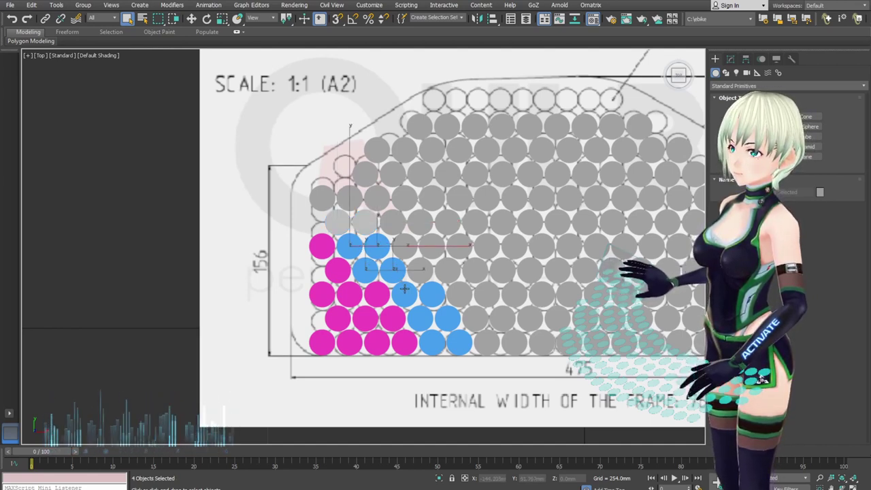
{"action": "left_click", "coordinate": [405, 289], "text": "ctrl"}
{"action": "left_click", "coordinate": [418, 315], "text": "ctrl"}
{"action": "left_click", "coordinate": [432, 345], "text": "ctrl"}
{"action": "left_click", "coordinate": [463, 343], "text": "ctrl"}
{"action": "left_click", "coordinate": [453, 322], "text": "ctrl"}
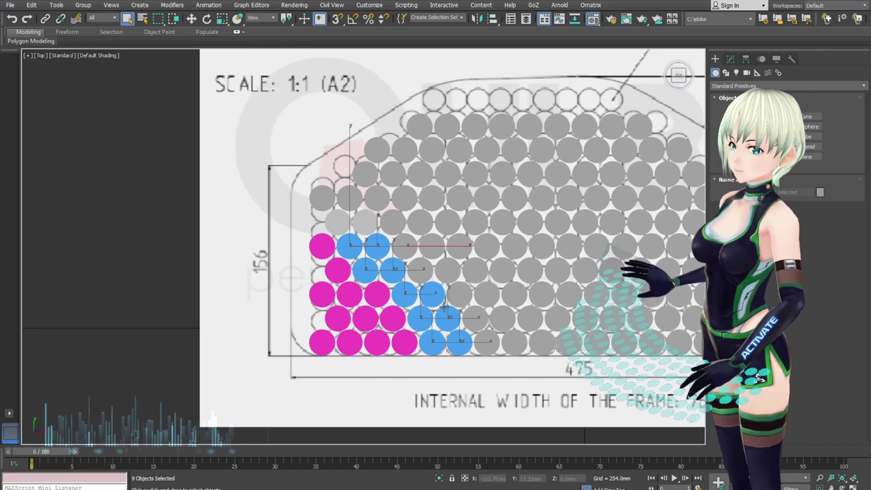
{"action": "left_click", "coordinate": [435, 300], "text": "ctrl"}
{"action": "left_click", "coordinate": [422, 271], "text": "ctrl"}
{"action": "left_click", "coordinate": [405, 244], "text": "ctrl"}
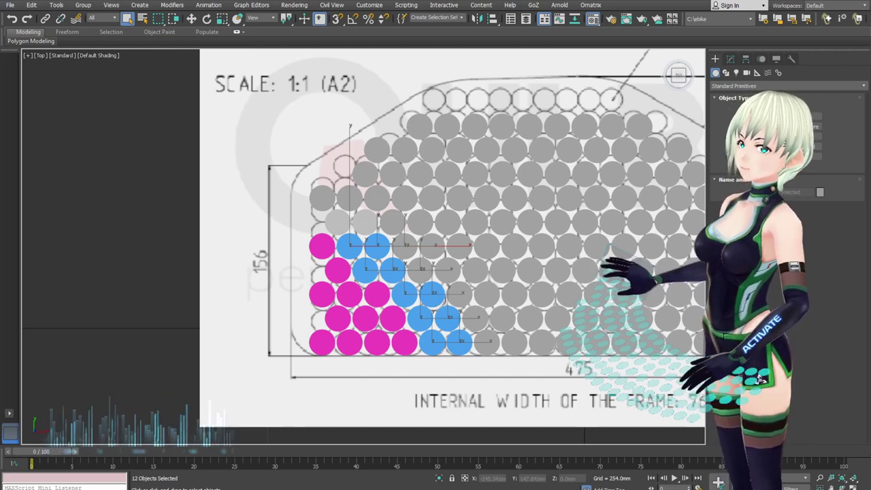
{"action": "middle_click_drag", "start_coordinate": [425, 230], "coordinate": [356, 206]}
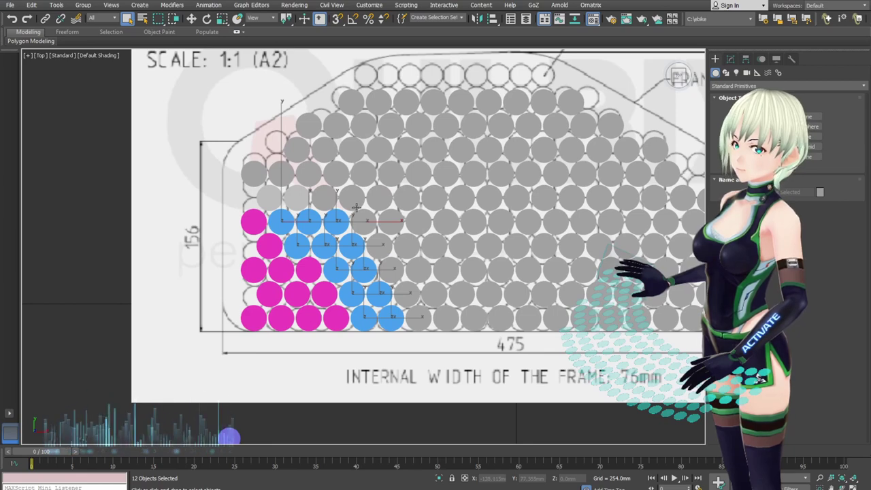
{"action": "scroll", "coordinate": [411, 241], "scroll_direction": "up", "scroll_amount": 3}
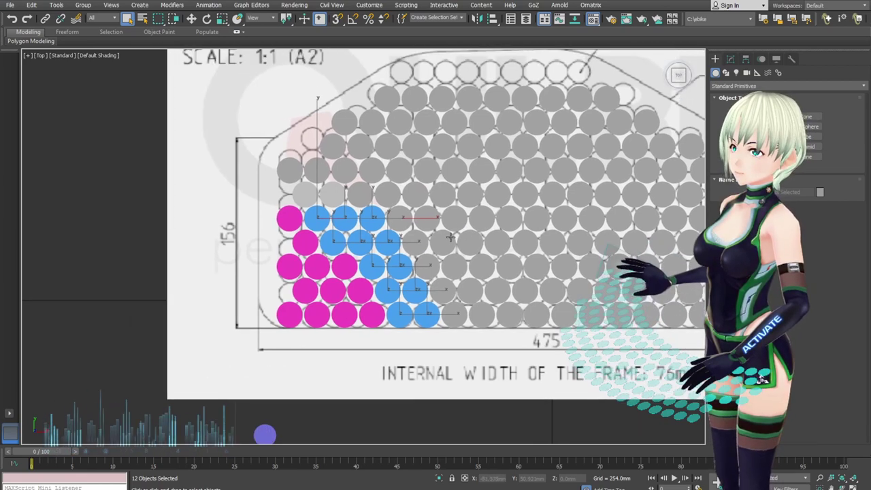
{"action": "scroll", "coordinate": [489, 255], "scroll_direction": "up", "scroll_amount": 2}
{"action": "scroll", "coordinate": [489, 255], "scroll_direction": "down", "scroll_amount": 3}
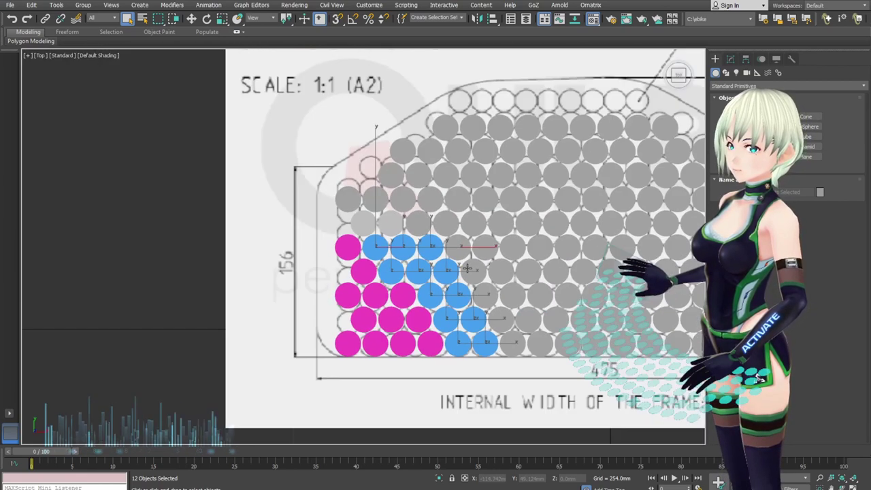
{"action": "scroll", "coordinate": [470, 265], "scroll_direction": "up", "scroll_amount": 1}
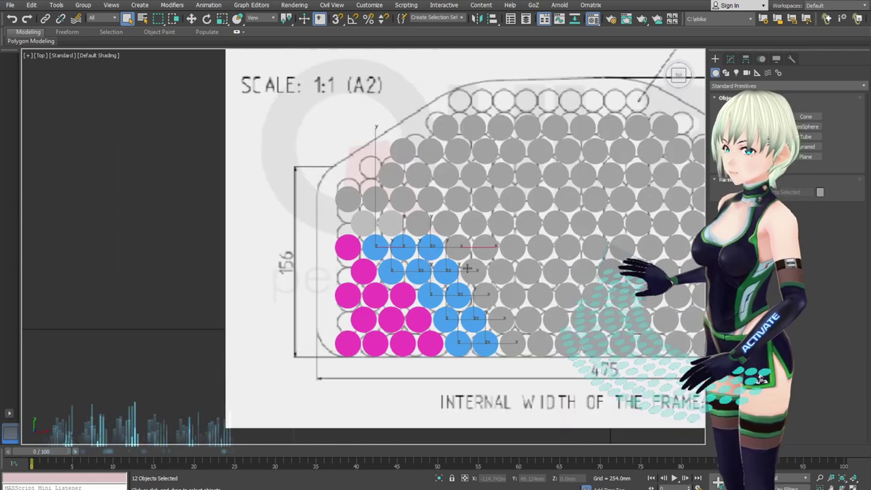
- Select all the cells in the frame opening, including the magenta and blue ones, recolour them light grey and deselect them
{"action": "scroll", "coordinate": [468, 269], "scroll_direction": "down", "scroll_amount": 5}
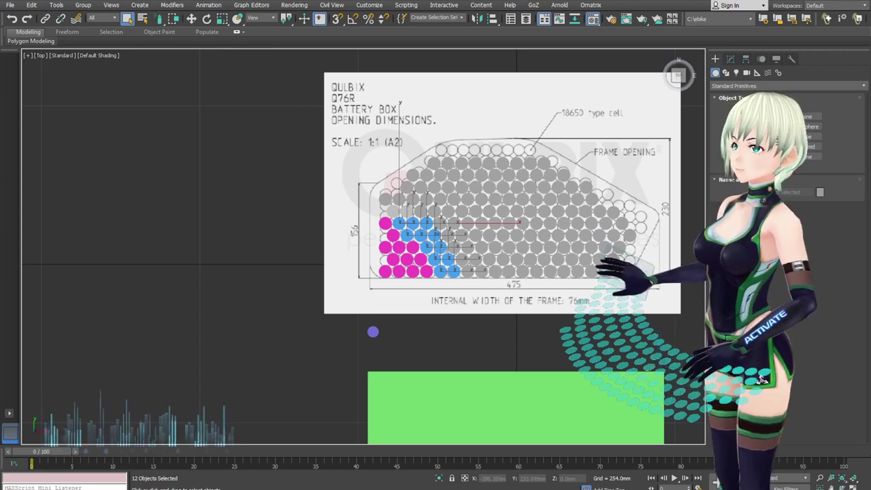
{"action": "middle_click_drag", "start_coordinate": [255, 130], "coordinate": [234, 130]}
{"action": "left_click_drag", "start_coordinate": [235, 128], "coordinate": [666, 309]}
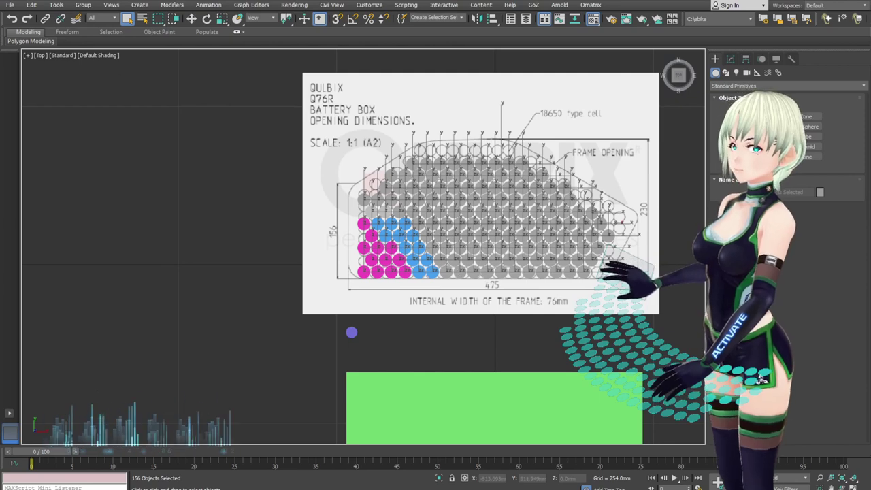
{"action": "key", "text": "alt+x"}
{"action": "left_click", "coordinate": [344, 193]}
- Select nine cells at the pack's lower left corner, with 3, 2, 2, 1 and 1 per row going up
{"action": "scroll", "coordinate": [375, 209], "scroll_direction": "up", "scroll_amount": 2}
{"action": "middle_click_drag", "start_coordinate": [431, 261], "coordinate": [368, 249]}
{"action": "scroll", "coordinate": [321, 278], "scroll_direction": "up", "scroll_amount": 1}
{"action": "left_click", "coordinate": [279, 330]}
{"action": "middle_click_drag", "start_coordinate": [282, 319], "coordinate": [252, 321]}
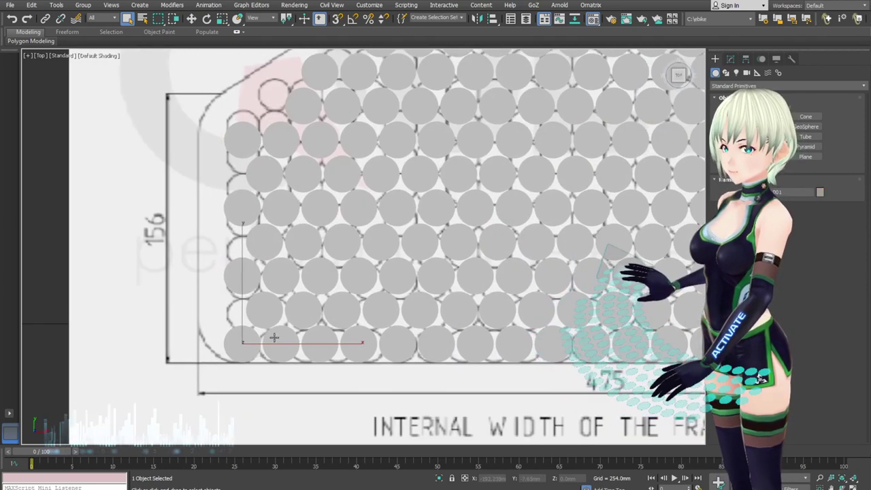
{"action": "left_click", "coordinate": [274, 339], "text": "ctrl"}
{"action": "left_click", "coordinate": [268, 309], "text": "ctrl"}
{"action": "left_click", "coordinate": [256, 279], "text": "ctrl"}
{"action": "middle_click_drag", "start_coordinate": [283, 292], "coordinate": [249, 284]}
{"action": "left_click", "coordinate": [273, 338], "text": "ctrl"}
{"action": "left_click", "coordinate": [274, 313], "text": "ctrl"}
{"action": "left_click", "coordinate": [250, 269], "text": "ctrl"}
{"action": "left_click", "coordinate": [226, 223], "text": "ctrl"}
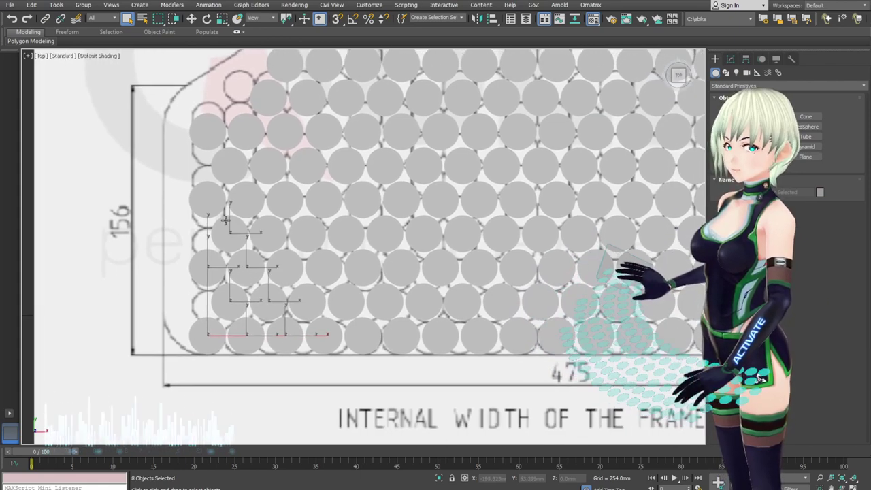
{"action": "left_click", "coordinate": [213, 199], "text": "ctrl"}
- Add the next cell in each of the bottom three rows to the selection for a group of twelve
{"action": "middle_click_drag", "start_coordinate": [252, 230], "coordinate": [221, 252]}
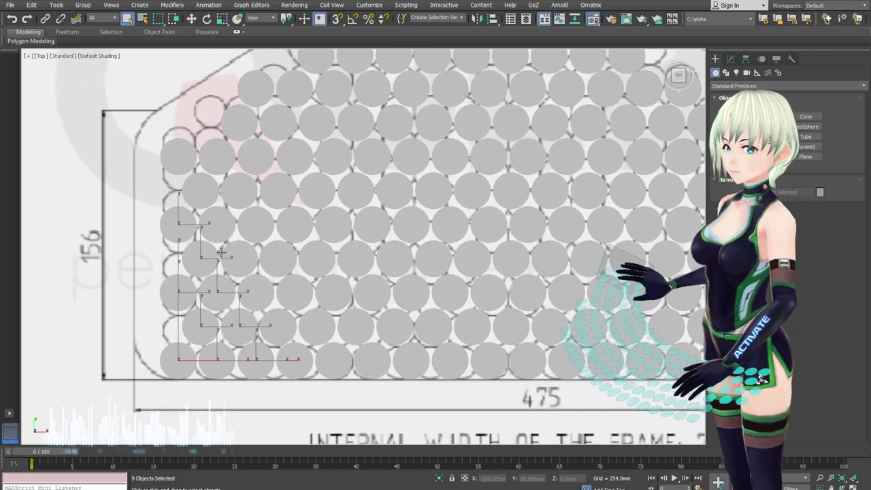
{"action": "left_click", "coordinate": [287, 360], "text": "ctrl"}
{"action": "left_click", "coordinate": [271, 325], "text": "ctrl"}
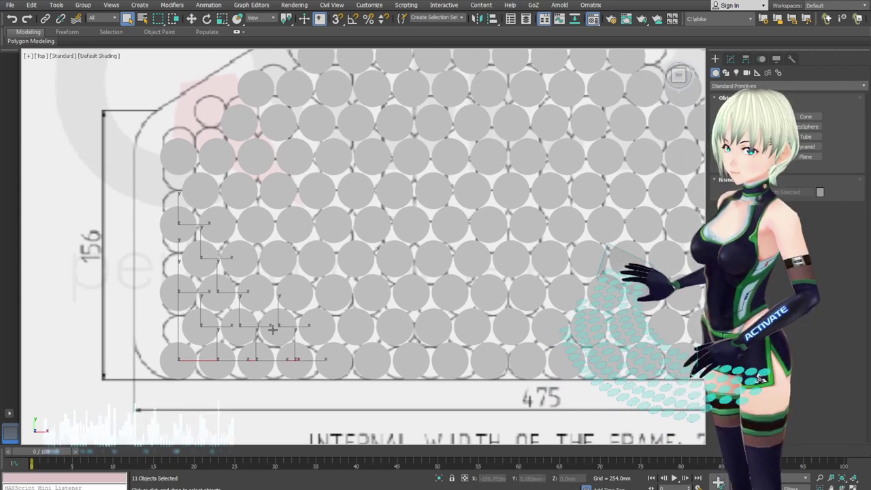
{"action": "left_click", "coordinate": [259, 300], "text": "ctrl"}
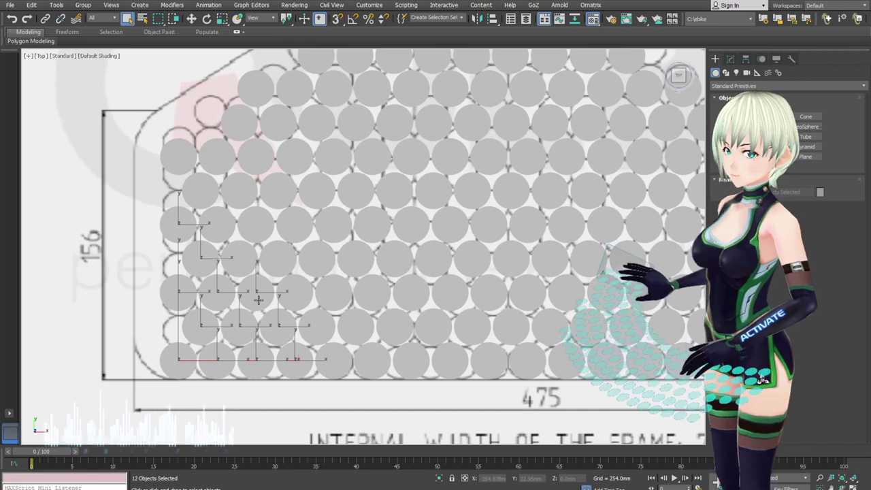
- Check the twelve-cell selection in wireframe display, return to shaded display and recolour the selected cells magenta
{"action": "key", "text": "F3"}
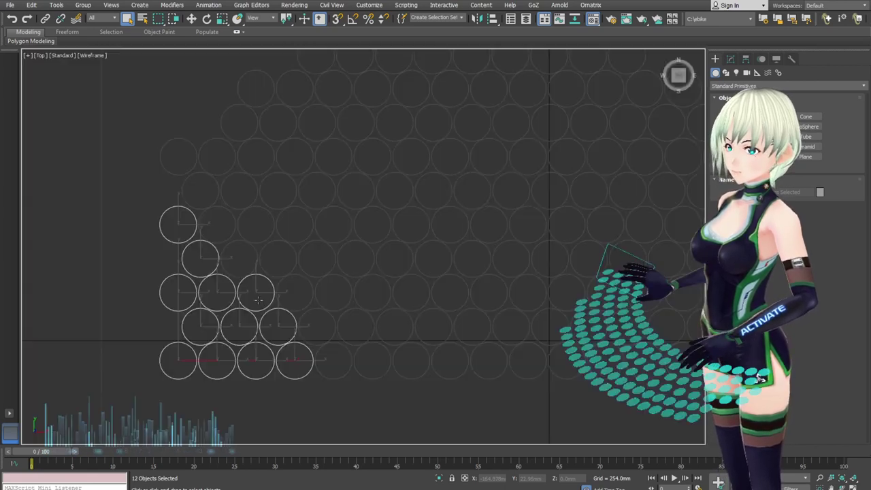
{"action": "key", "text": "F3"}
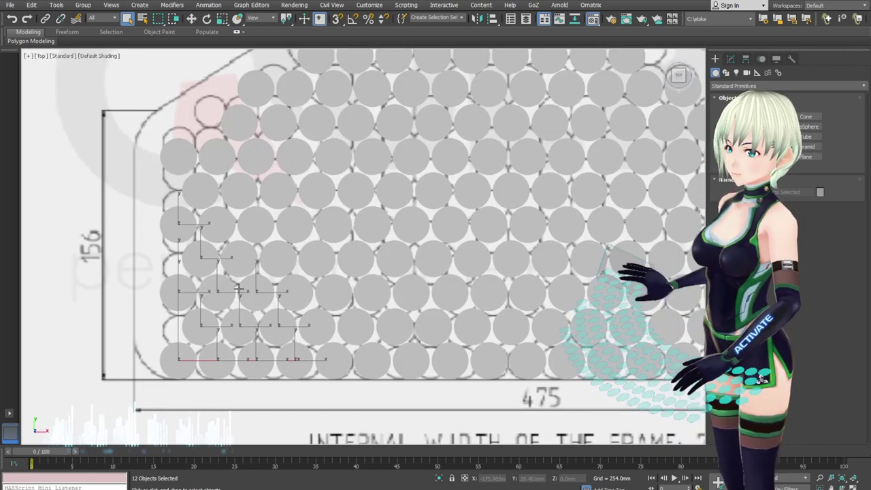
{"action": "key", "text": "F3"}
{"action": "key", "text": "F3"}
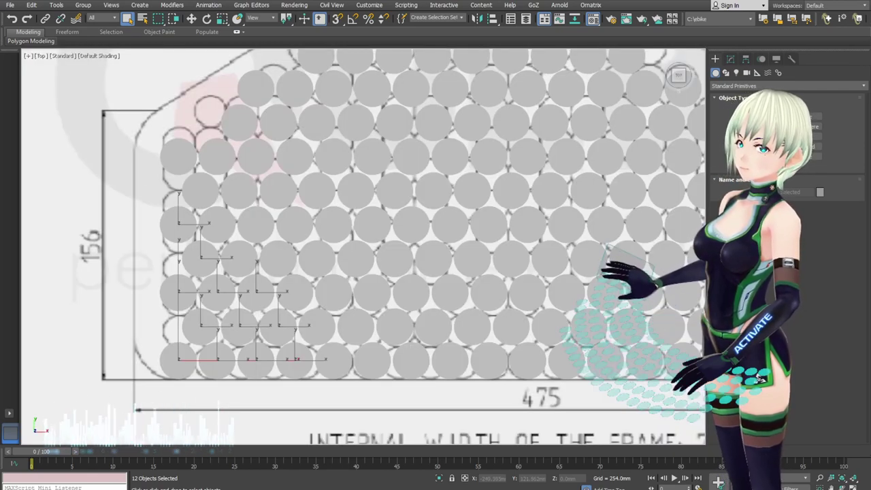
{"action": "key", "text": "alt+x"}
{"action": "middle_click_drag", "start_coordinate": [289, 230], "coordinate": [302, 227]}
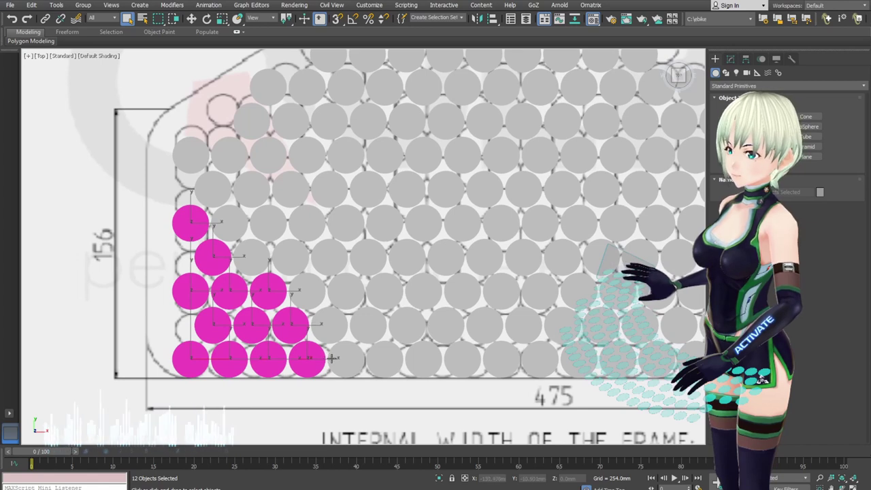
- Select eight cells along the magenta group's sloping edge, one in each of the seven lowest rows plus a second in the fourth
{"action": "left_click", "coordinate": [334, 358]}
{"action": "left_click", "coordinate": [320, 327], "text": "ctrl"}
{"action": "left_click", "coordinate": [311, 296], "text": "ctrl"}
{"action": "left_click", "coordinate": [290, 258], "text": "ctrl"}
{"action": "left_click", "coordinate": [250, 256], "text": "ctrl"}
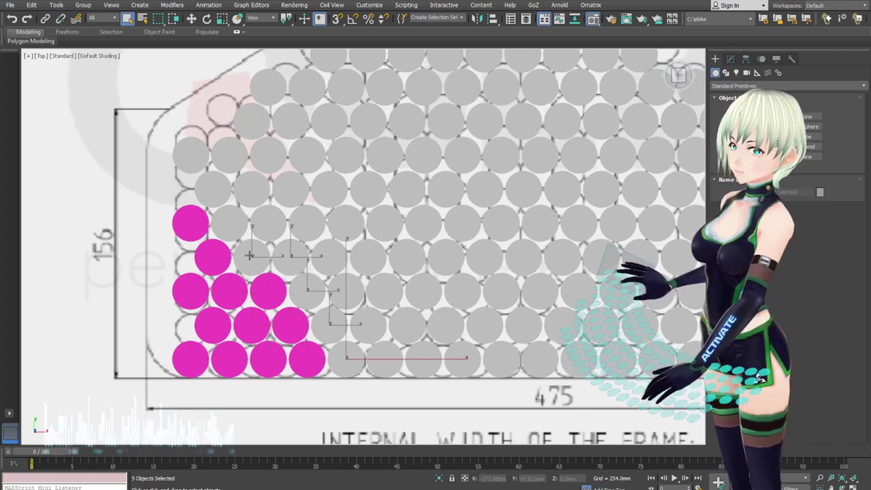
{"action": "left_click", "coordinate": [231, 226], "text": "ctrl"}
{"action": "mouse_move", "coordinate": [213, 188]}
{"action": "left_mouse_down"}
{"action": "mouse_move", "coordinate": [200, 146]}
{"action": "mouse_move", "coordinate": [218, 166]}
{"action": "left_mouse_up"}
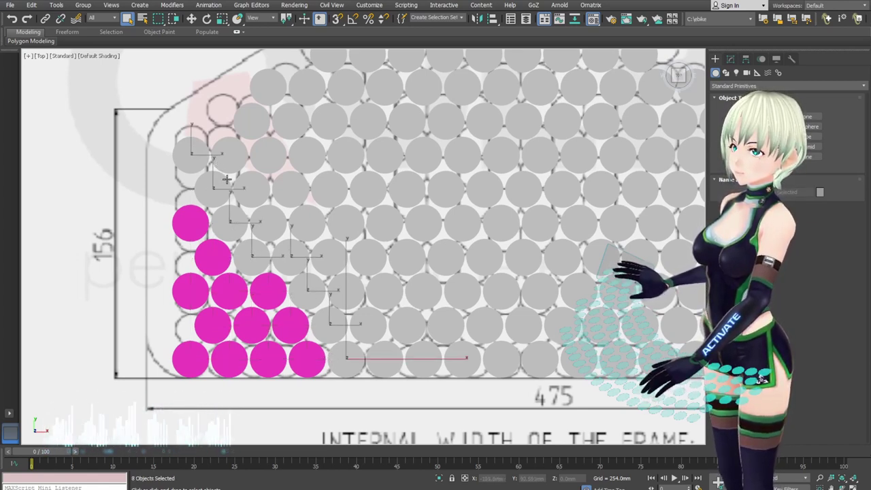
- Add one cell in each of the fifth to eighth rows to the selection, recolour the twelve cells blue and deselect them
{"action": "mouse_move", "coordinate": [254, 223]}
{"action": "left_mouse_down"}
{"action": "mouse_move", "coordinate": [268, 194]}
{"action": "mouse_move", "coordinate": [233, 146]}
{"action": "left_mouse_up"}
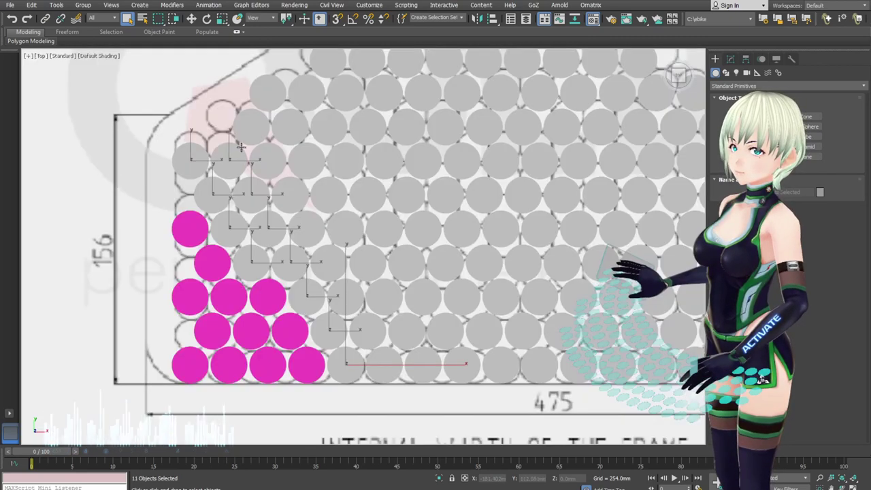
{"action": "middle_click_drag", "start_coordinate": [241, 146], "coordinate": [241, 191]}
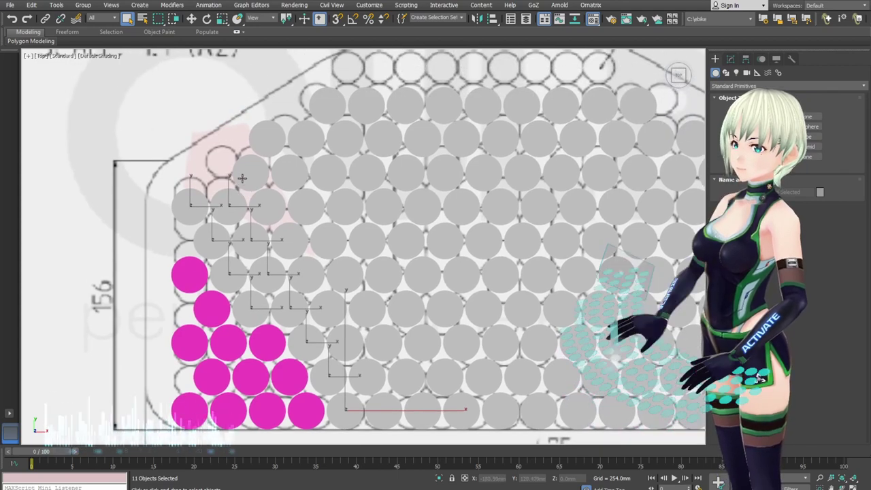
{"action": "left_click", "coordinate": [242, 178], "text": "ctrl"}
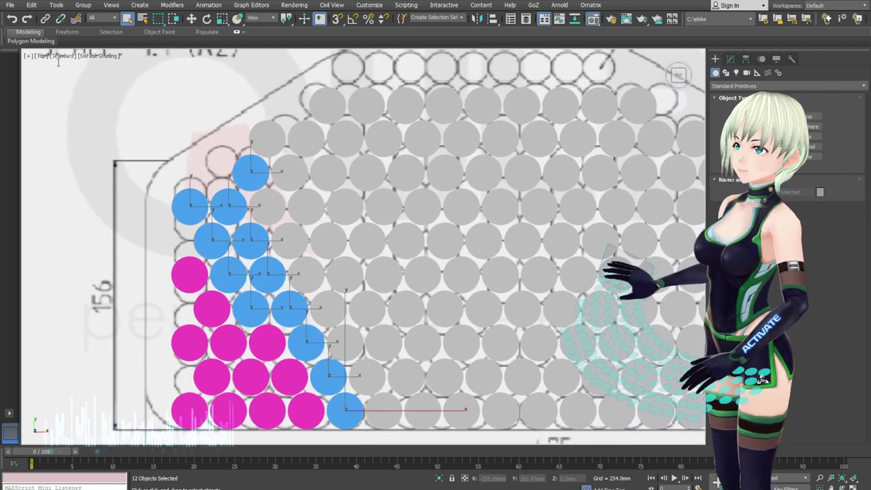
{"action": "scroll", "coordinate": [295, 264], "scroll_direction": "down", "scroll_amount": 4}
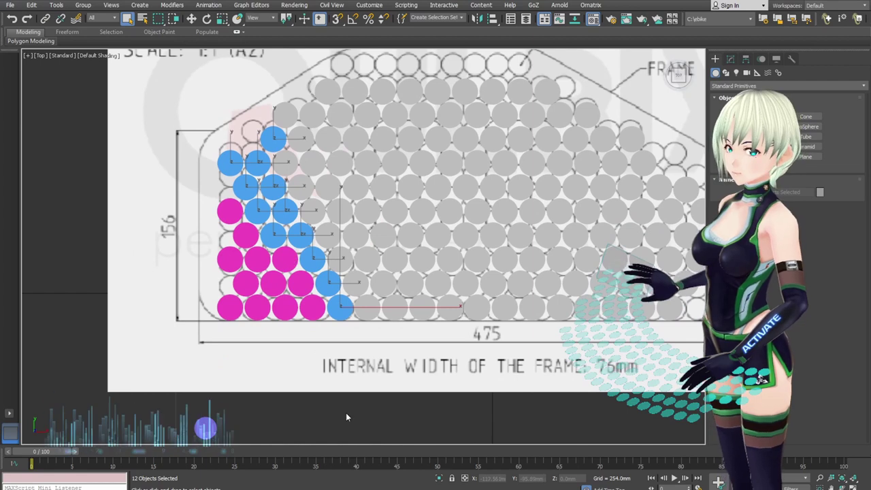
{"action": "left_click", "coordinate": [312, 347]}
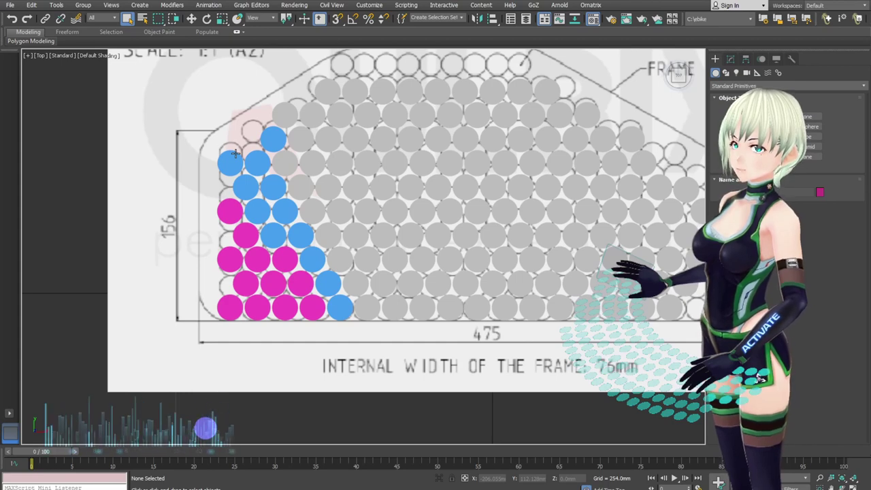
- Delete the cell at the right-hand end of the fourth row from the bottom of the pack
{"action": "middle_click_drag", "start_coordinate": [443, 298], "coordinate": [333, 286]}
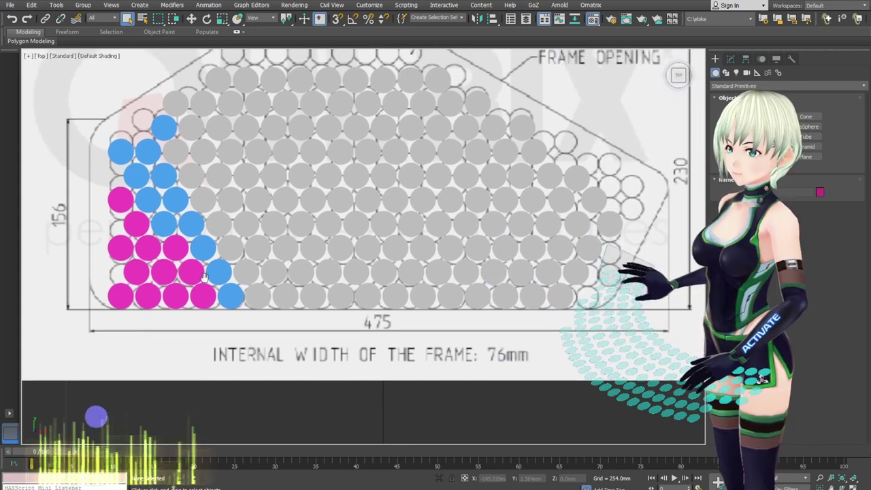
{"action": "left_click", "coordinate": [609, 227]}
{"action": "key", "text": "Delete"}
- Copy the uppermost blue cell 22.569 mm along negative X so the copy sits beside it in the eighth row
{"action": "middle_click_drag", "start_coordinate": [158, 149], "coordinate": [357, 159]}
{"action": "scroll", "coordinate": [357, 159], "scroll_direction": "up", "scroll_amount": 3}
{"action": "left_click", "coordinate": [365, 141]}
{"action": "key", "text": "w"}
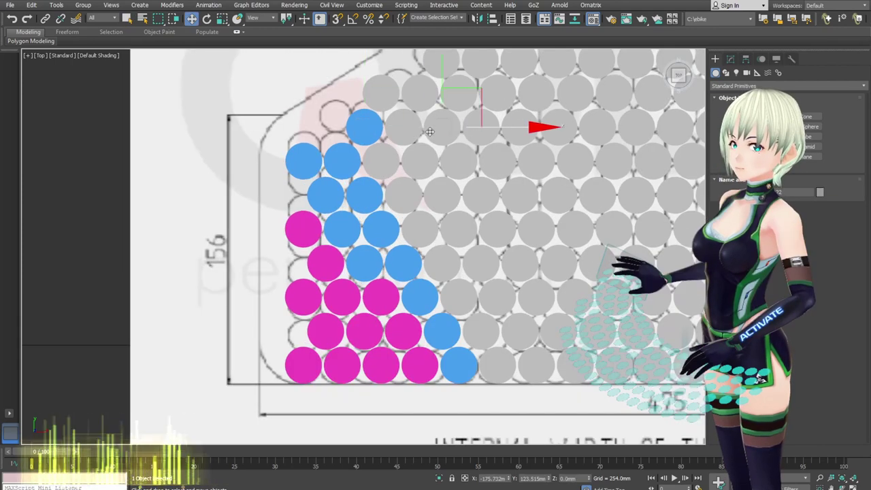
{"action": "left_click", "coordinate": [326, 188]}
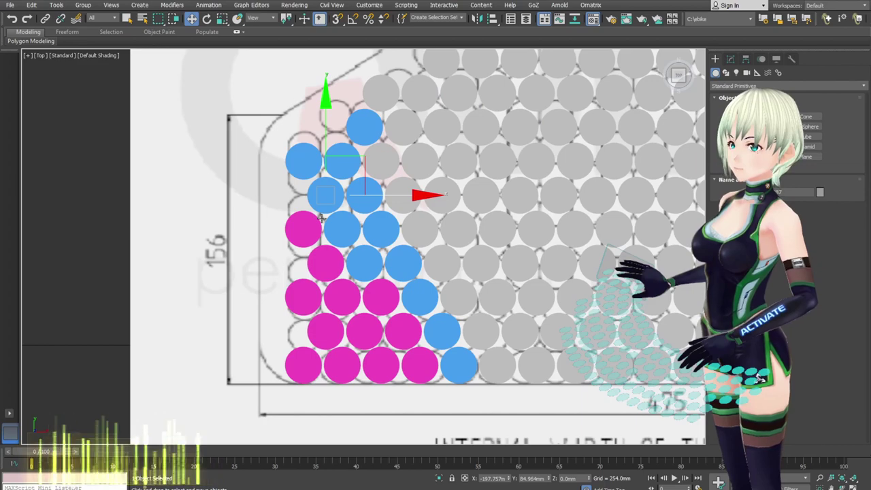
{"action": "scroll", "coordinate": [321, 217], "scroll_direction": "down", "scroll_amount": 4}
{"action": "scroll", "coordinate": [333, 189], "scroll_direction": "up", "scroll_amount": 3}
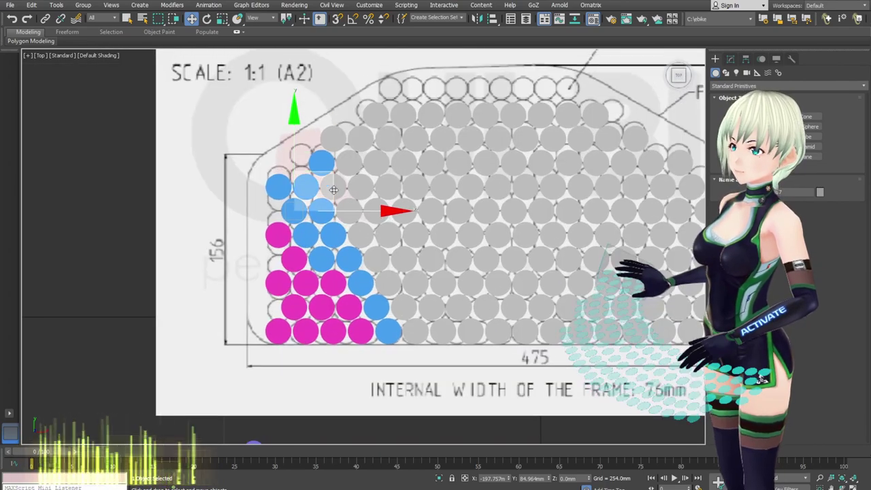
{"action": "left_click_drag", "start_coordinate": [334, 189], "coordinate": [344, 163]}
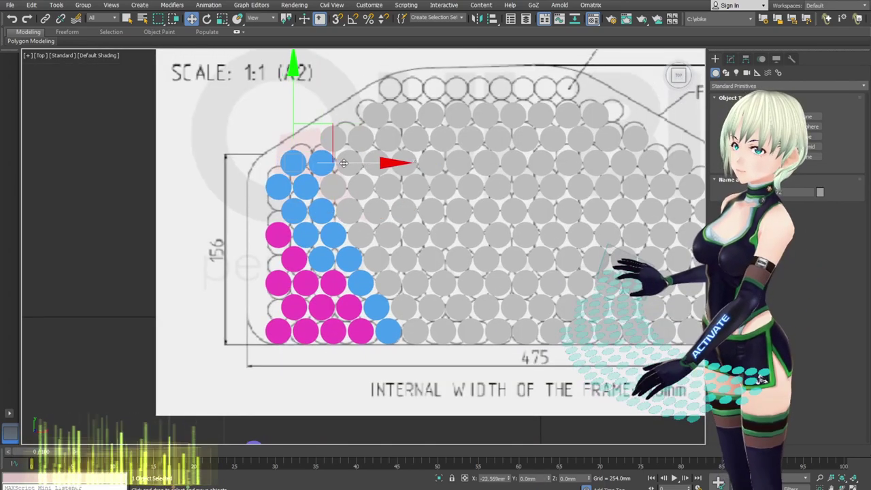
{"action": "scroll", "coordinate": [429, 289], "scroll_direction": "down", "scroll_amount": 4}
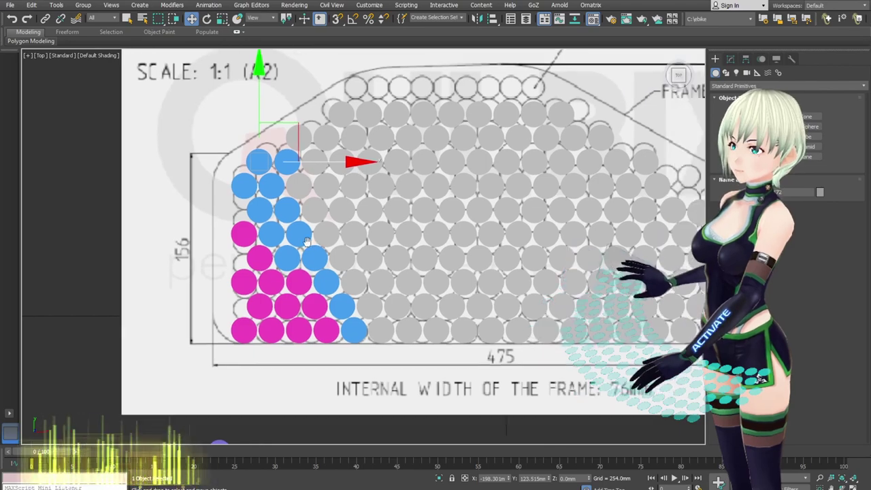
{"action": "scroll", "coordinate": [311, 250], "scroll_direction": "up", "scroll_amount": 4}
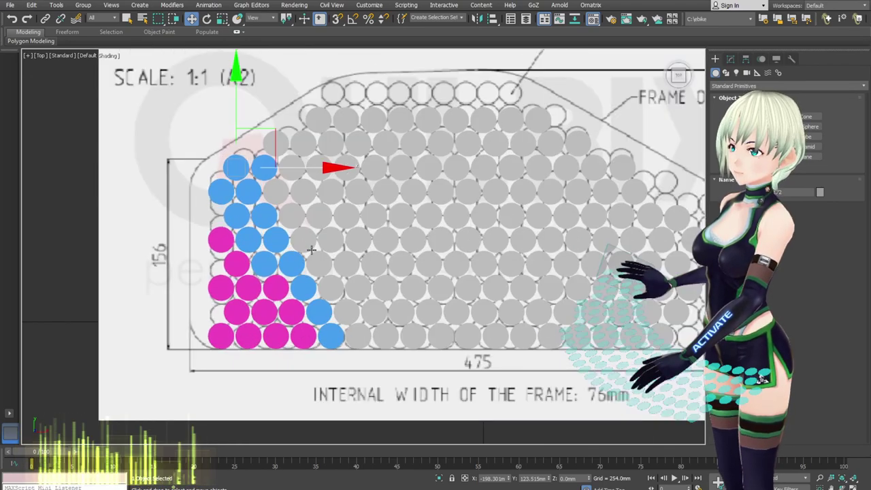
- Select the leftmost blue cell in each row from the eighth down to the fourth to count the blue group
{"action": "left_click", "coordinate": [259, 175], "text": "ctrl"}
{"action": "left_click", "coordinate": [266, 176]}
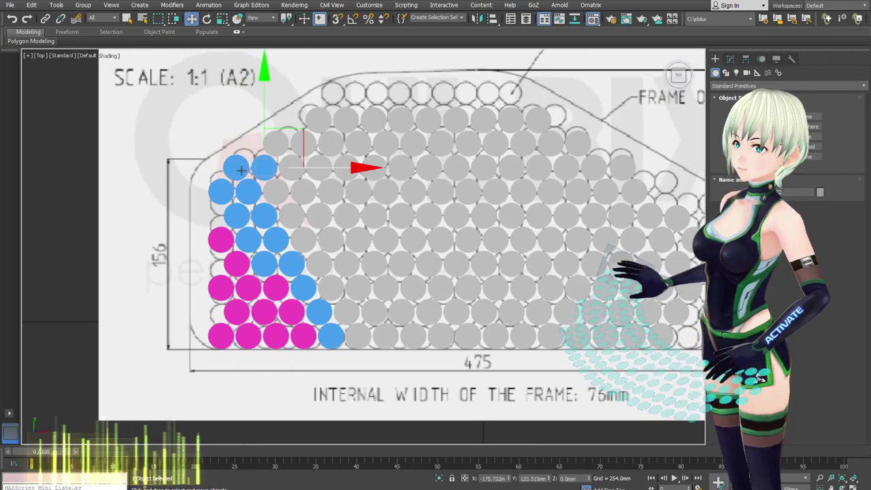
{"action": "left_click", "coordinate": [241, 169]}
{"action": "left_click", "coordinate": [226, 190], "text": "ctrl"}
{"action": "left_click", "coordinate": [237, 215], "text": "ctrl"}
{"action": "left_click", "coordinate": [248, 240], "text": "ctrl"}
{"action": "left_click", "coordinate": [262, 262], "text": "ctrl"}
- Add the remaining blue cells of the seven lowest rows to the selection, check it in wireframe and select the surplus eighth-row cell
{"action": "left_click", "coordinate": [331, 333], "text": "ctrl"}
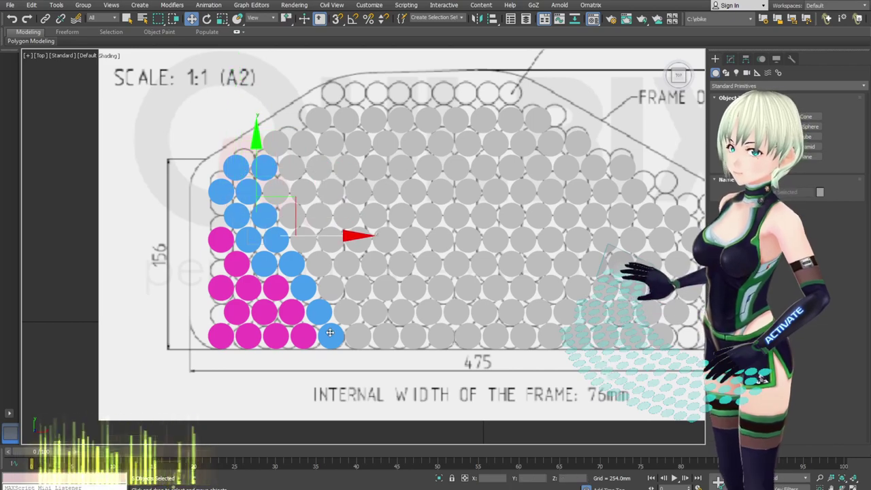
{"action": "left_click", "coordinate": [320, 313], "text": "ctrl"}
{"action": "left_click", "coordinate": [303, 289], "text": "ctrl"}
{"action": "left_click", "coordinate": [289, 261], "text": "ctrl"}
{"action": "left_click", "coordinate": [275, 241], "text": "ctrl"}
{"action": "left_click", "coordinate": [266, 221], "text": "ctrl"}
{"action": "left_click", "coordinate": [250, 194], "text": "ctrl"}
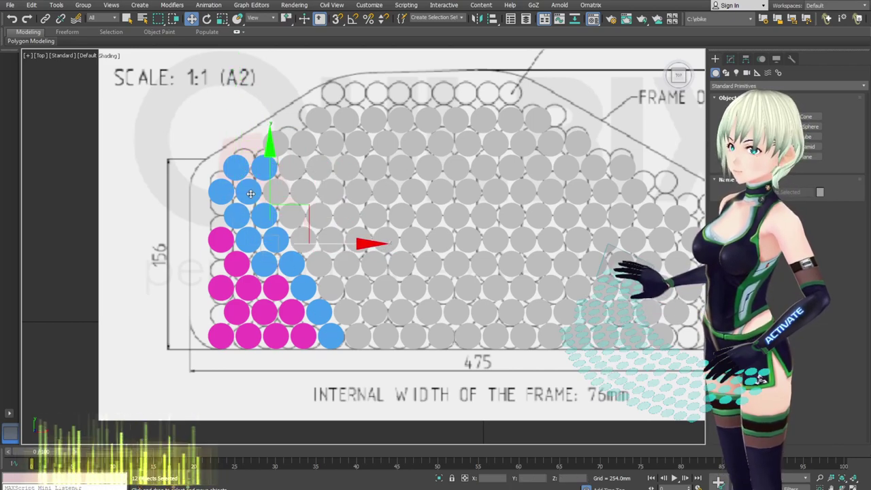
{"action": "key", "text": "F3"}
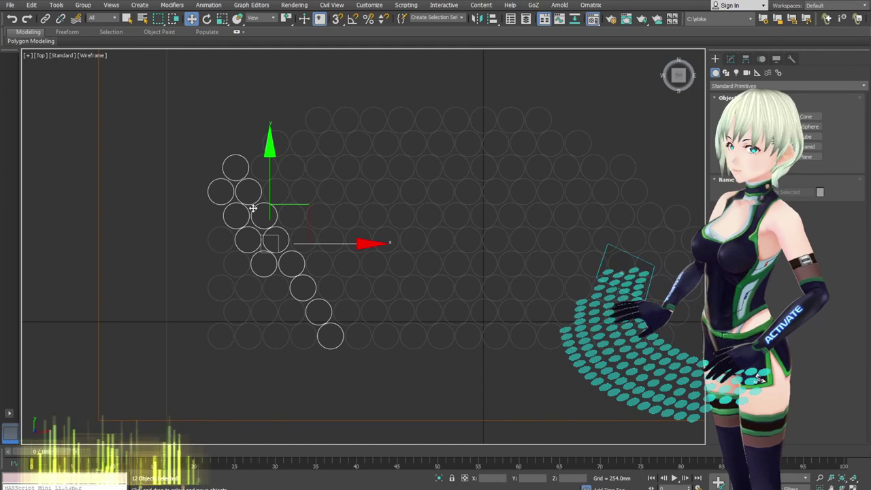
{"action": "key", "text": "F3"}
{"action": "middle_click_drag", "start_coordinate": [297, 285], "coordinate": [301, 295]}
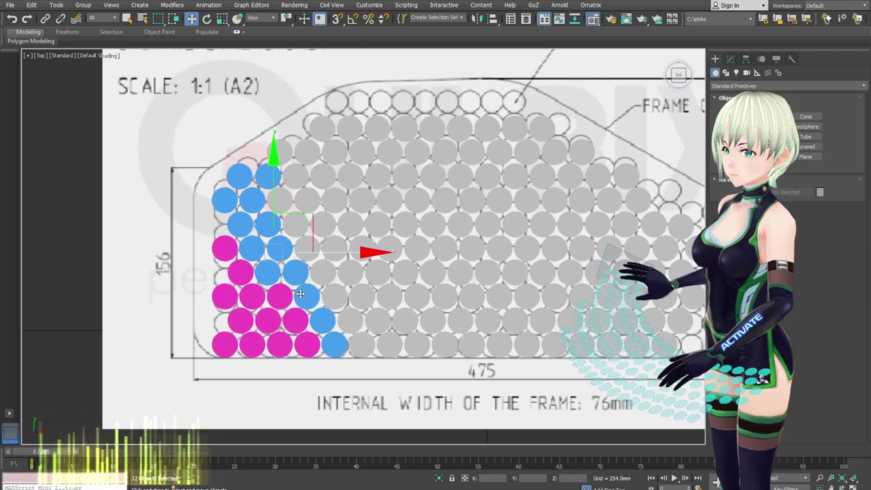
{"action": "left_click", "coordinate": [269, 180]}
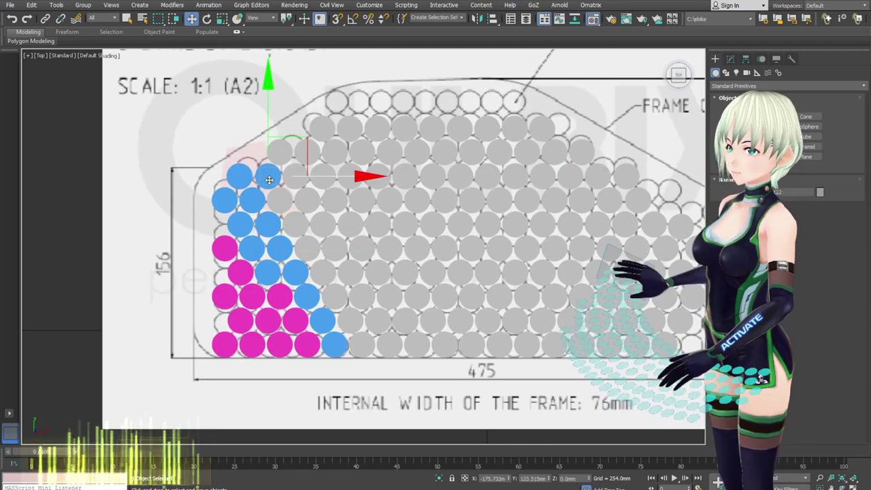
- Select the magenta cells in the fifth, fourth and third rows to count the magenta group
{"action": "left_click", "coordinate": [228, 251]}
{"action": "left_click", "coordinate": [235, 268], "text": "ctrl"}
{"action": "left_click", "coordinate": [228, 295], "text": "ctrl"}
{"action": "left_click", "coordinate": [255, 297], "text": "ctrl"}
{"action": "left_click", "coordinate": [281, 300], "text": "ctrl"}
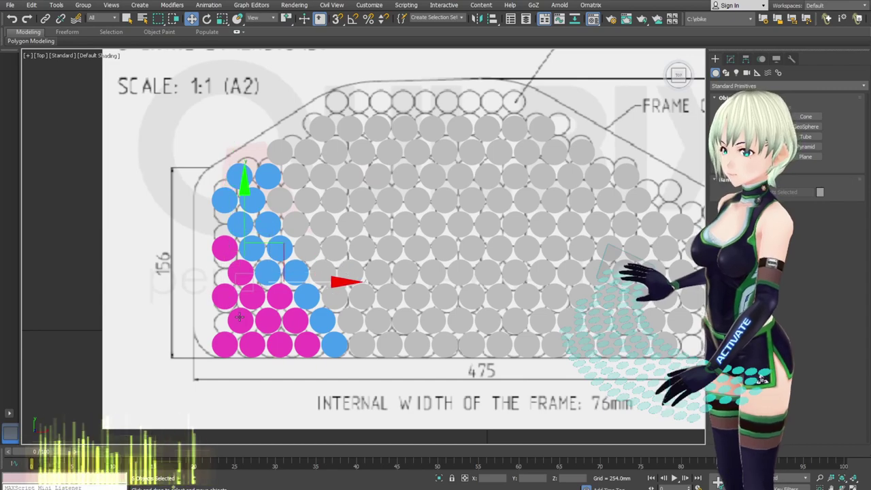
- Add the magenta cells of the two bottom rows to the selection and check the whole group in wireframe display
{"action": "left_click", "coordinate": [239, 318], "text": "ctrl"}
{"action": "left_click", "coordinate": [266, 318], "text": "ctrl"}
{"action": "left_click", "coordinate": [292, 321], "text": "ctrl"}
{"action": "left_click", "coordinate": [301, 338], "text": "ctrl"}
{"action": "left_click", "coordinate": [275, 339], "text": "ctrl"}
{"action": "left_click", "coordinate": [251, 341], "text": "ctrl"}
{"action": "left_click", "coordinate": [219, 342], "text": "ctrl"}
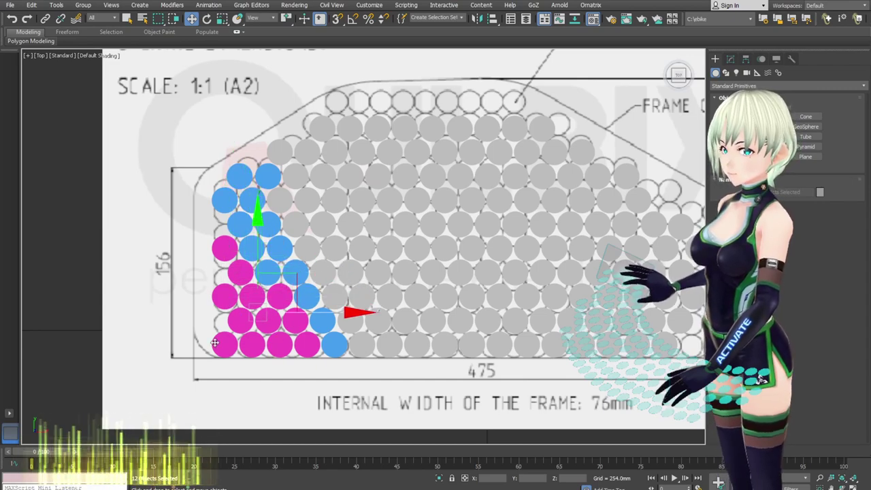
{"action": "key", "text": "F3"}
{"action": "key", "text": "F3"}
{"action": "middle_click_drag", "start_coordinate": [281, 326], "coordinate": [270, 337]}
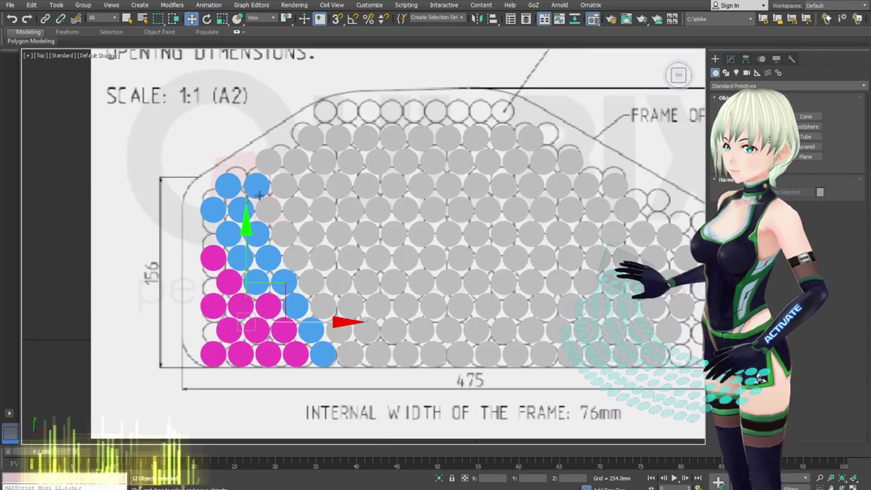
- Select one cell per row along the blue group's edge, from the surplus blue cell in the eighth row down to the fourth row
{"action": "left_click", "coordinate": [254, 187]}
{"action": "left_click", "coordinate": [270, 213], "text": "ctrl"}
{"action": "left_click", "coordinate": [283, 235], "text": "ctrl"}
{"action": "left_click", "coordinate": [300, 261], "text": "ctrl"}
{"action": "left_click", "coordinate": [311, 283], "text": "ctrl"}
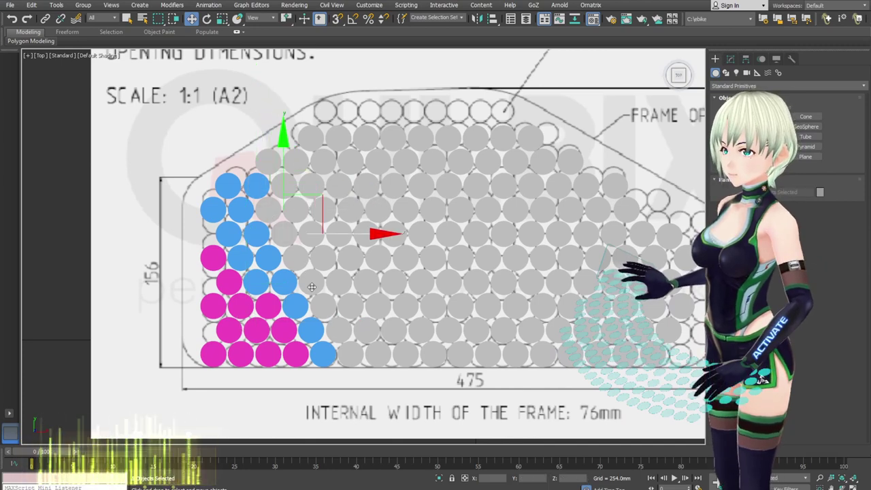
- Add the next two cells beside the blue group in each of the three bottom rows to the selection
{"action": "left_click", "coordinate": [322, 307], "text": "ctrl"}
{"action": "left_click", "coordinate": [337, 330], "text": "ctrl"}
{"action": "left_click", "coordinate": [351, 350], "text": "ctrl"}
{"action": "left_click", "coordinate": [375, 353], "text": "ctrl"}
{"action": "left_click", "coordinate": [365, 335], "text": "ctrl"}
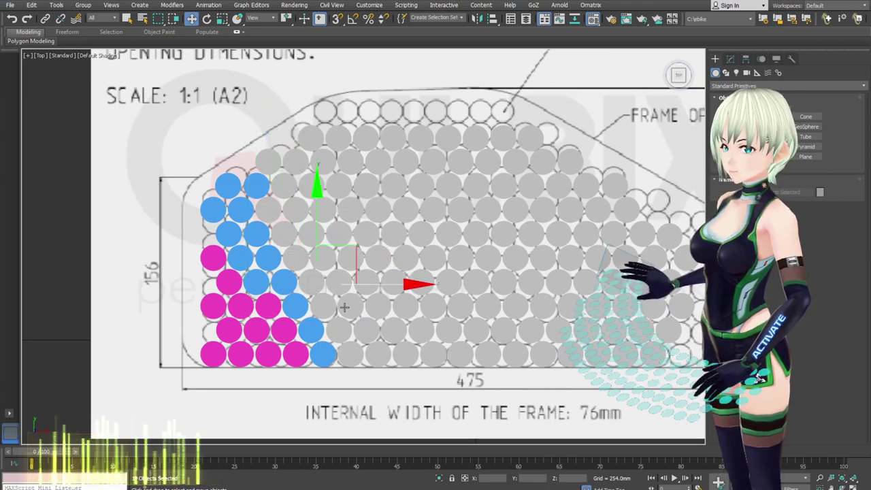
{"action": "left_click", "coordinate": [344, 308], "text": "ctrl"}
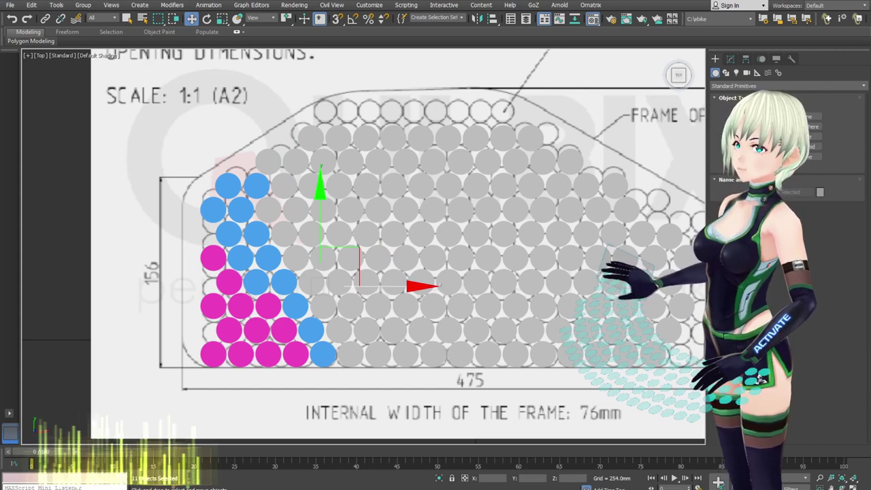
- Recolour the selected strip of eleven cells light green, including the surplus blue cell in the eighth row
{"action": "left_click", "coordinate": [256, 185], "text": "alt"}
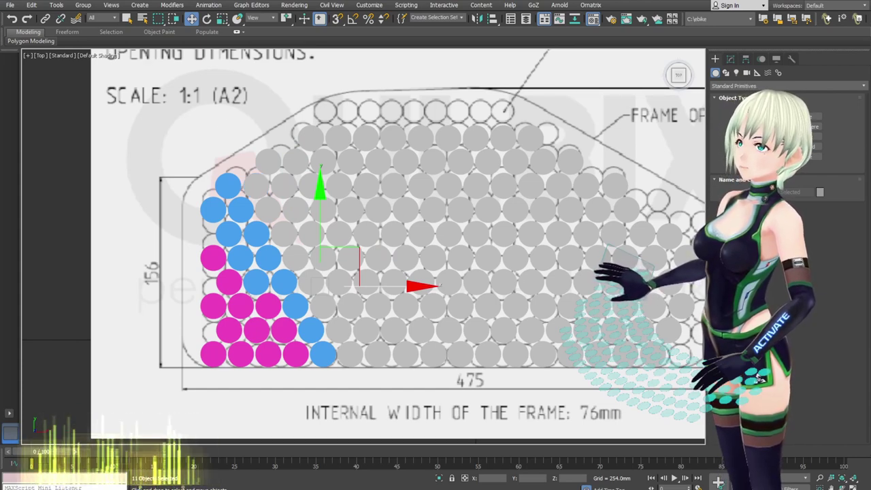
{"action": "left_click", "coordinate": [761, 379]}
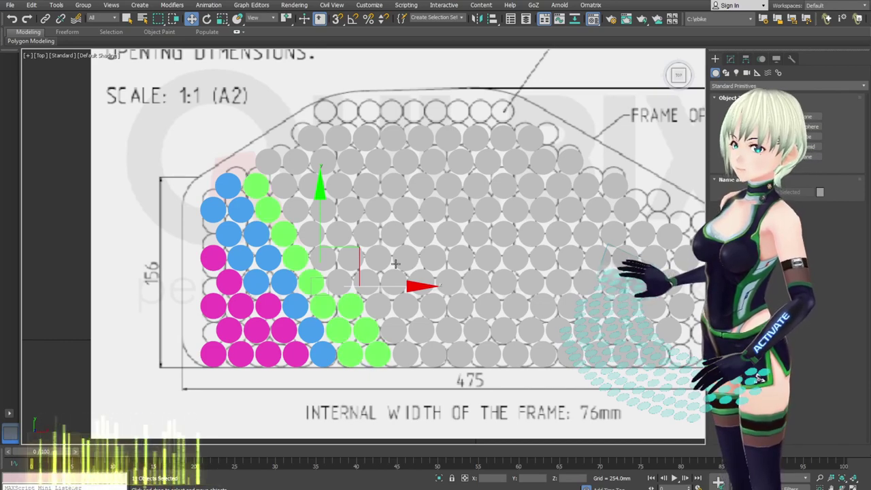
{"action": "middle_click_drag", "start_coordinate": [395, 264], "coordinate": [395, 272]}
{"action": "middle_click_drag", "start_coordinate": [381, 316], "coordinate": [373, 290]}
{"action": "middle_click_drag", "start_coordinate": [282, 172], "coordinate": [283, 184]}
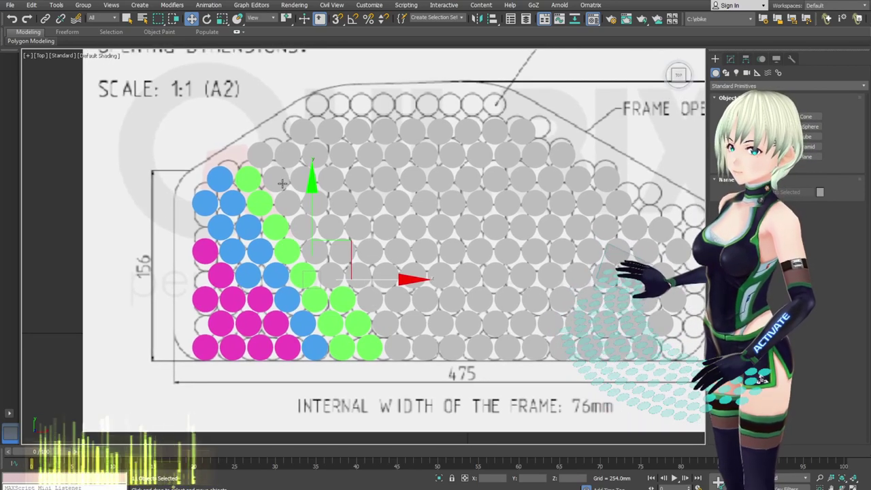
- Recolour the first cell of the ninth row light green and the second green cell of the third row grey
{"action": "left_click", "coordinate": [263, 154]}
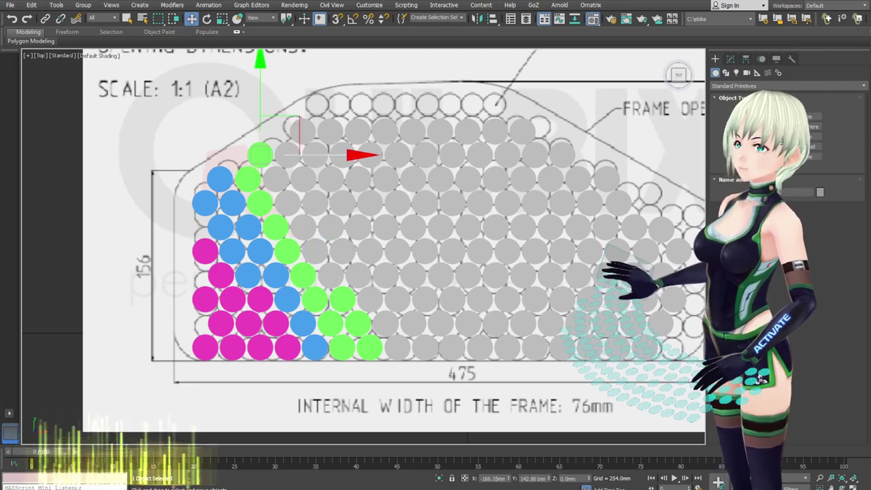
{"action": "left_click", "coordinate": [340, 309]}
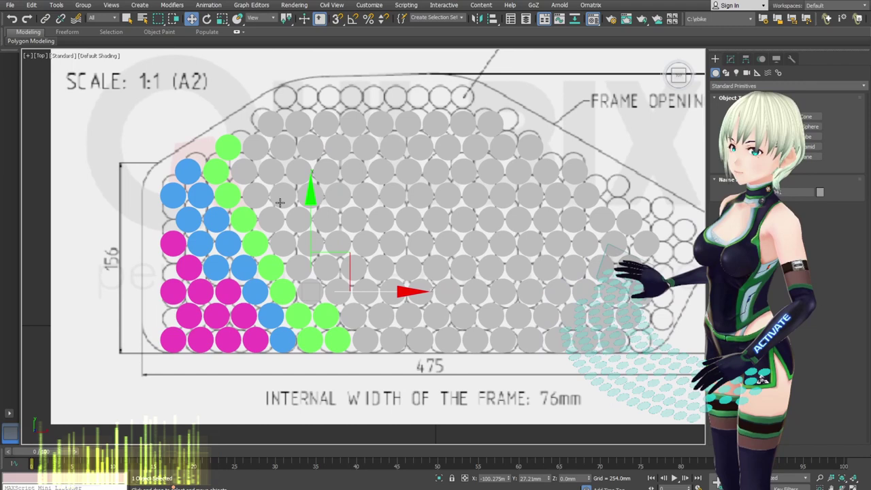
- Recolour the second green cell in each of the two bottom rows grey
{"action": "middle_click_drag", "start_coordinate": [320, 211], "coordinate": [288, 203]}
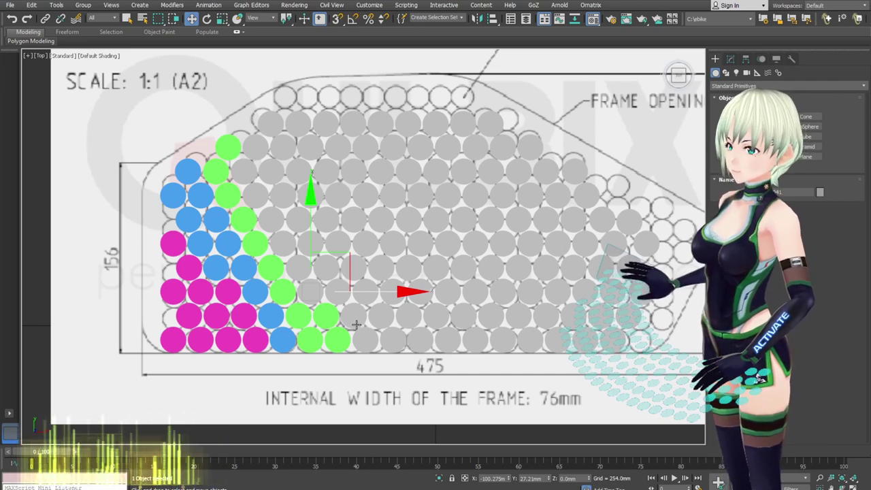
{"action": "left_click", "coordinate": [334, 324]}
{"action": "left_click", "coordinate": [340, 336], "text": "ctrl"}
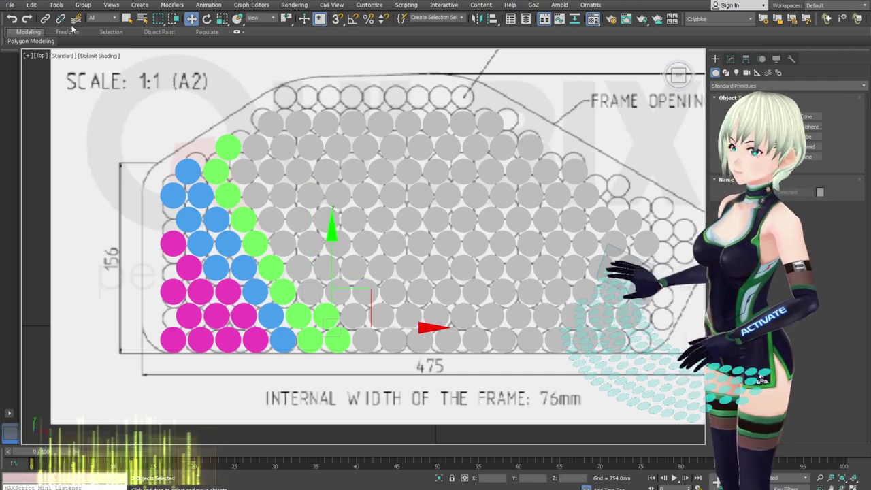
- Recolour the second cell of the ninth row and the first cell of the tenth row light green
{"action": "scroll", "coordinate": [227, 152], "scroll_direction": "up", "scroll_amount": 2}
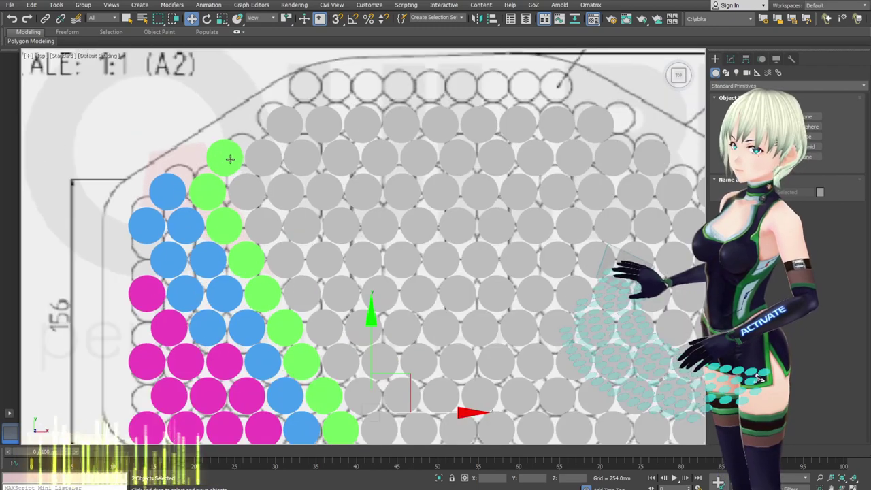
{"action": "left_click", "coordinate": [253, 154]}
{"action": "left_click", "coordinate": [281, 115], "text": "ctrl"}
{"action": "left_click_drag", "start_coordinate": [282, 116], "coordinate": [284, 119]}
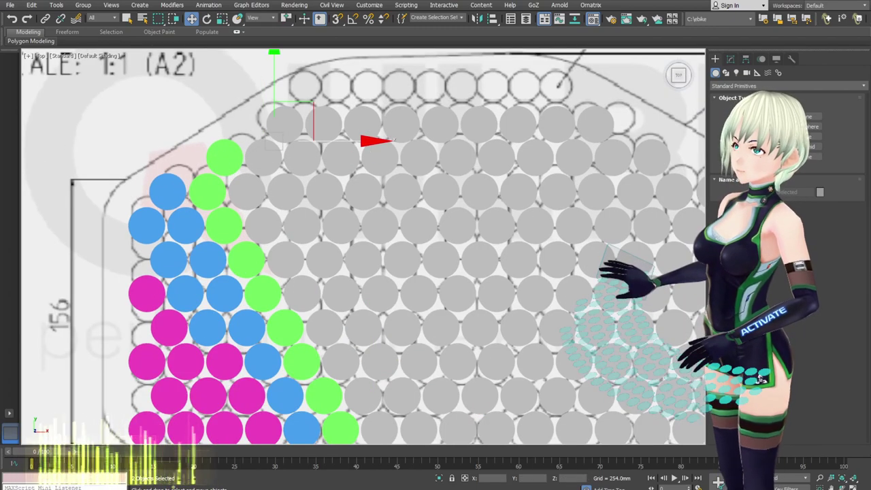
{"action": "scroll", "coordinate": [327, 207], "scroll_direction": "down", "scroll_amount": 2}
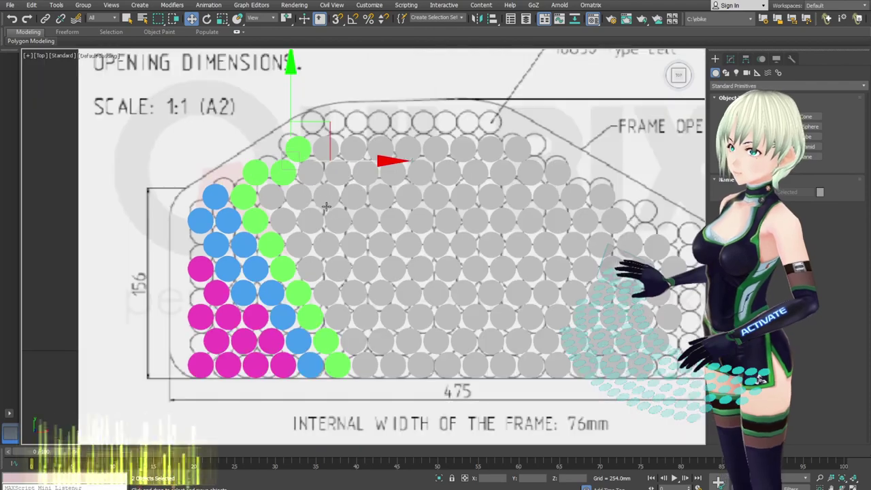
- Select the light green cells row by row down to the bottom row and check the group's cell count
{"action": "middle_click_drag", "start_coordinate": [272, 186], "coordinate": [261, 176]}
{"action": "left_click", "coordinate": [242, 166], "text": "ctrl"}
{"action": "left_click", "coordinate": [237, 188], "text": "ctrl"}
{"action": "left_click", "coordinate": [248, 208], "text": "ctrl"}
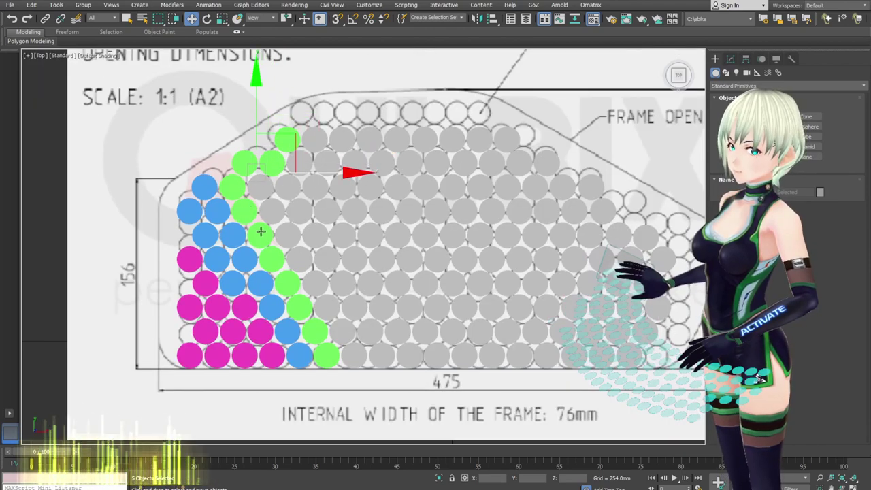
{"action": "left_click", "coordinate": [261, 232], "text": "ctrl"}
{"action": "left_click", "coordinate": [276, 256], "text": "ctrl"}
{"action": "left_click", "coordinate": [286, 276], "text": "ctrl"}
{"action": "left_click", "coordinate": [300, 302], "text": "ctrl"}
{"action": "left_click", "coordinate": [317, 330], "text": "ctrl"}
{"action": "left_click", "coordinate": [329, 350], "text": "ctrl"}
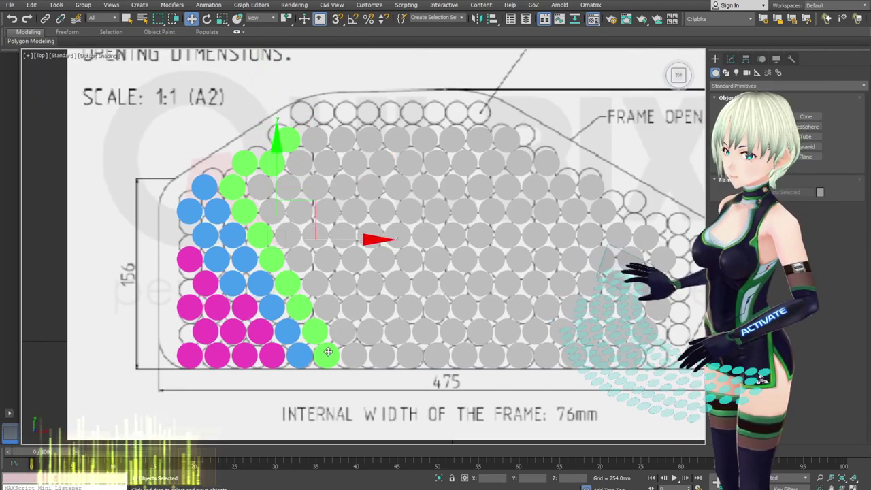
{"action": "key", "text": "F3"}
{"action": "key", "text": "F3"}
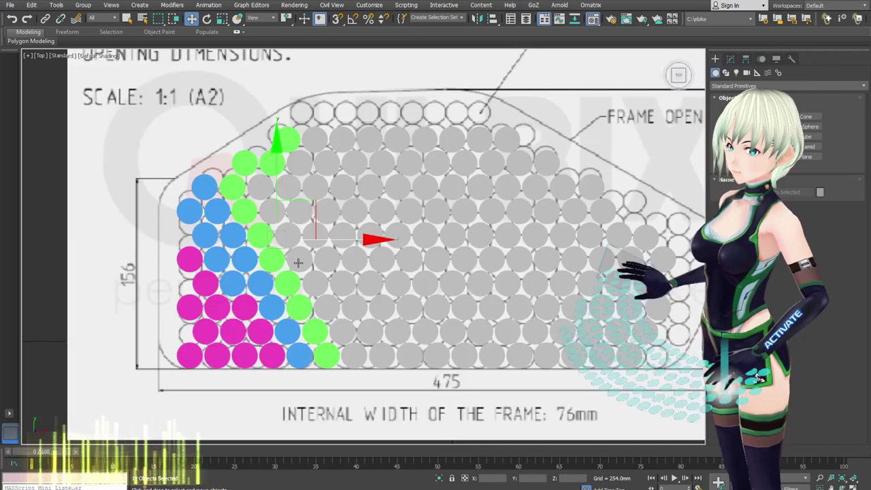
- Recolour the second cell beside the blue group in the eighth row light green and reselect the whole green group to recount it
{"action": "left_click", "coordinate": [260, 192]}
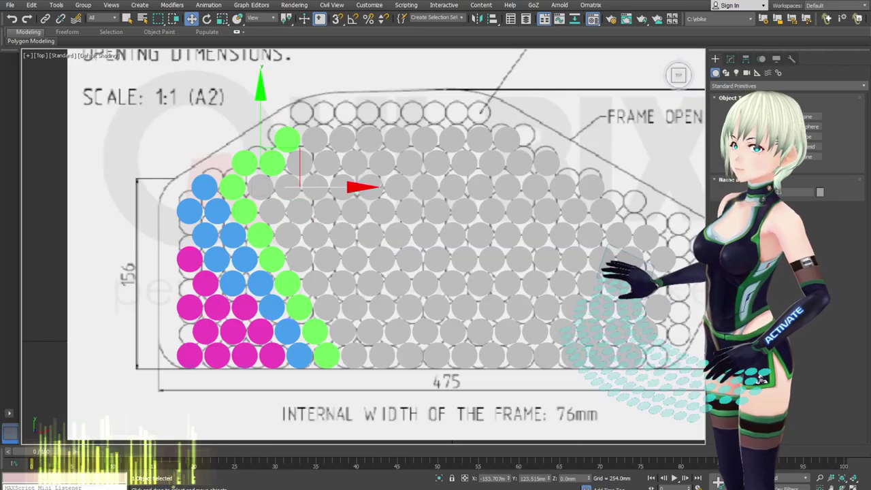
{"action": "middle_click_drag", "start_coordinate": [315, 206], "coordinate": [298, 189]}
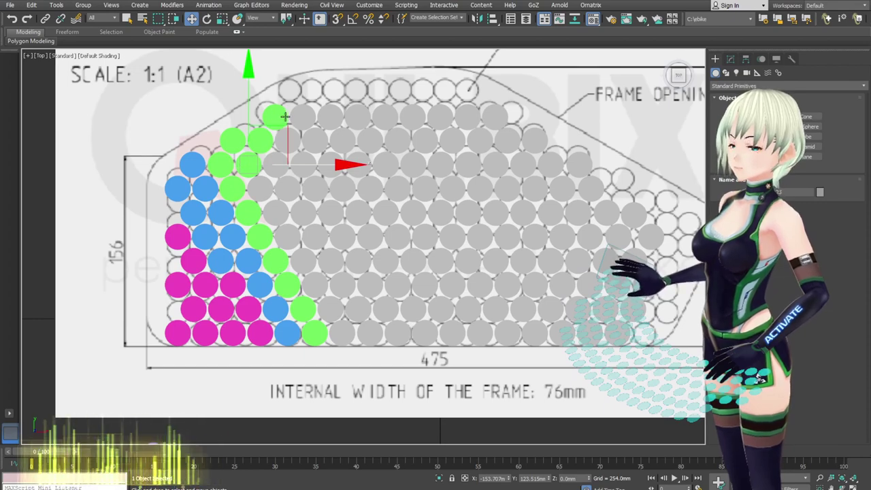
{"action": "left_click", "coordinate": [274, 116], "text": "ctrl"}
{"action": "left_click", "coordinate": [233, 138], "text": "ctrl"}
{"action": "left_click", "coordinate": [219, 163], "text": "ctrl"}
{"action": "left_click", "coordinate": [232, 187], "text": "ctrl"}
{"action": "left_click", "coordinate": [248, 213], "text": "ctrl"}
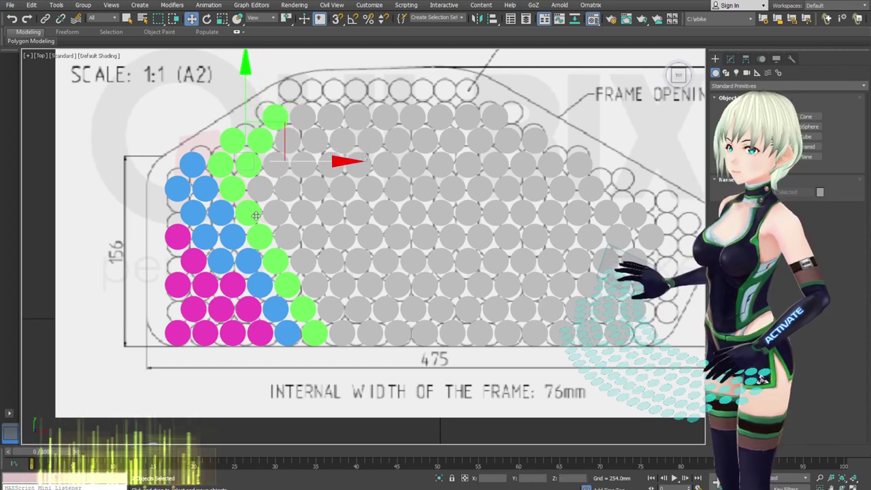
{"action": "left_click", "coordinate": [260, 237], "text": "ctrl"}
{"action": "left_click", "coordinate": [275, 261], "text": "ctrl"}
{"action": "left_click", "coordinate": [288, 277], "text": "ctrl"}
{"action": "left_click", "coordinate": [303, 308], "text": "ctrl"}
{"action": "left_click", "coordinate": [314, 334], "text": "ctrl"}
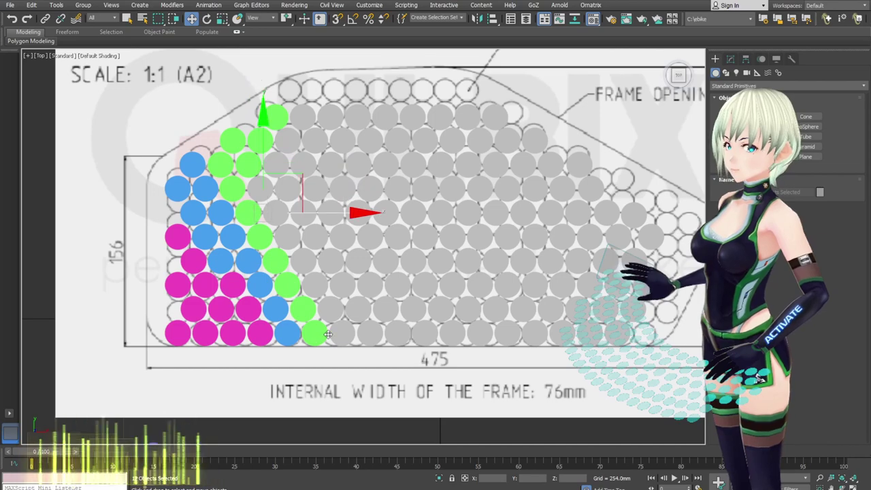
{"action": "key", "text": "F3"}
{"action": "key", "text": "F3"}
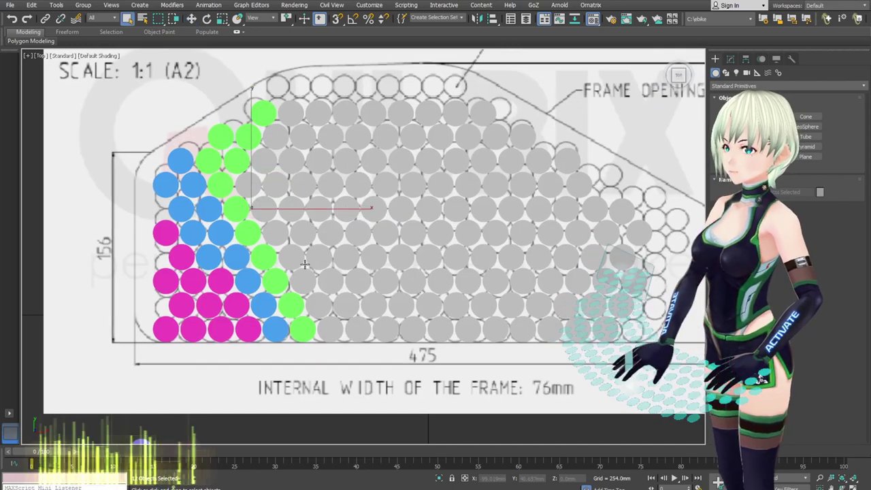
- Recolour the grey cells along the green group's edge light pink, one per row plus a second one in the tenth row
{"action": "left_click", "coordinate": [317, 311], "text": "ctrl"}
{"action": "left_click", "coordinate": [301, 286], "text": "ctrl"}
{"action": "left_click", "coordinate": [290, 266], "text": "ctrl"}
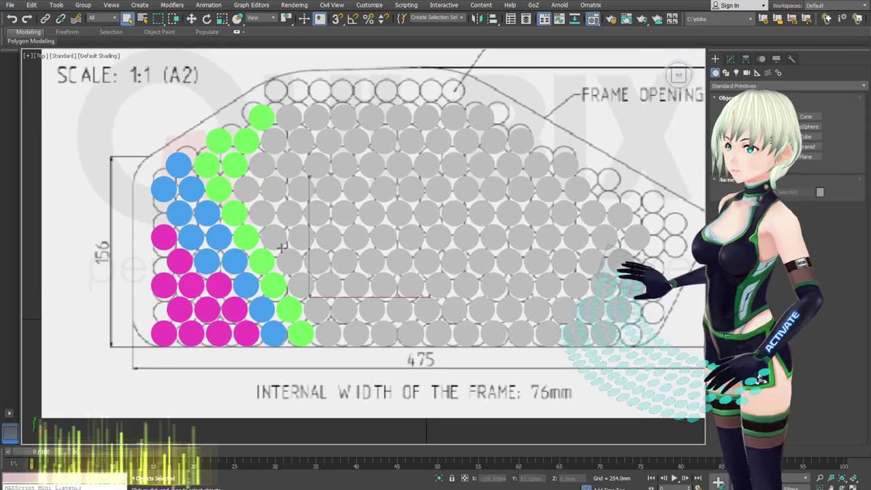
{"action": "left_click", "coordinate": [279, 243], "text": "ctrl"}
{"action": "left_click", "coordinate": [262, 211], "text": "ctrl"}
{"action": "left_click", "coordinate": [250, 185], "text": "ctrl"}
{"action": "left_click", "coordinate": [255, 168], "text": "ctrl"}
{"action": "left_click", "coordinate": [275, 136], "text": "ctrl"}
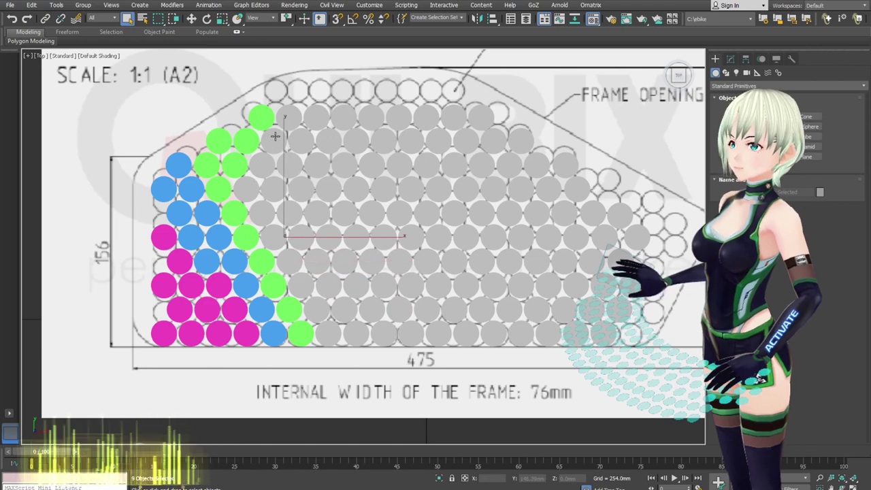
{"action": "left_click", "coordinate": [286, 120], "text": "ctrl"}
{"action": "left_click", "coordinate": [311, 112], "text": "ctrl"}
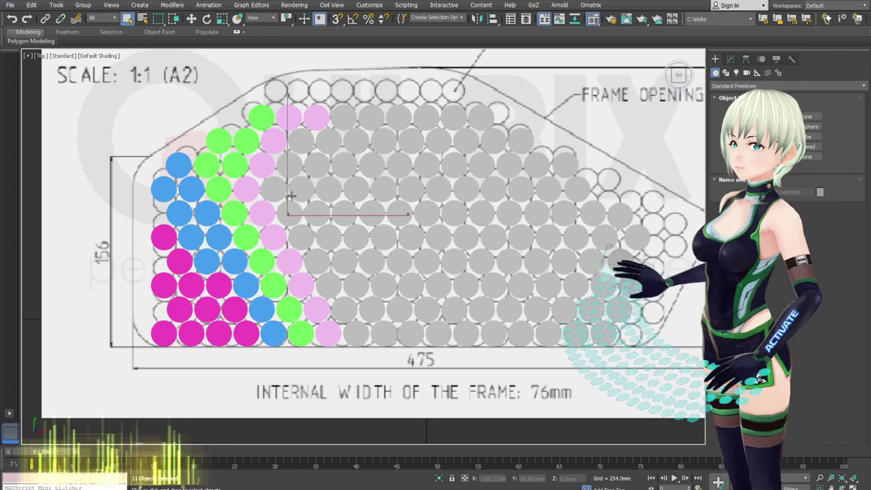
{"action": "middle_click_drag", "start_coordinate": [291, 196], "coordinate": [289, 184]}
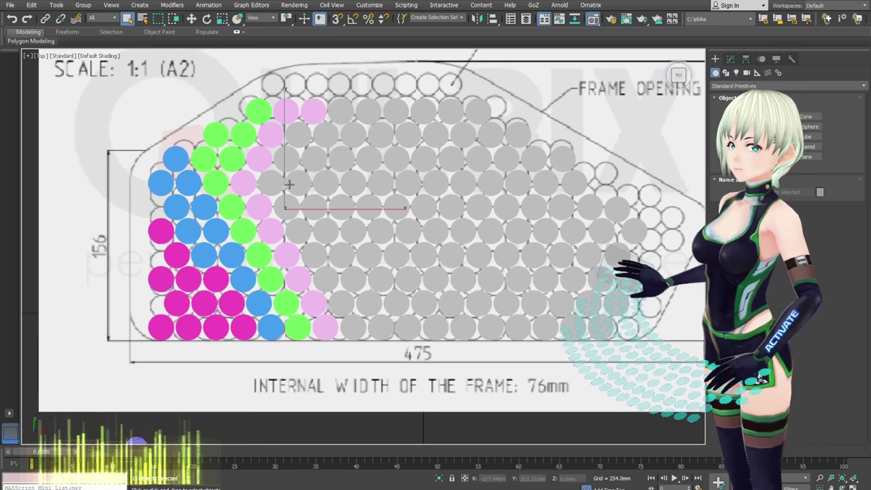
{"action": "left_click", "coordinate": [294, 134]}
{"action": "left_click", "coordinate": [290, 160], "text": "ctrl"}
{"action": "left_click", "coordinate": [277, 179], "text": "ctrl"}
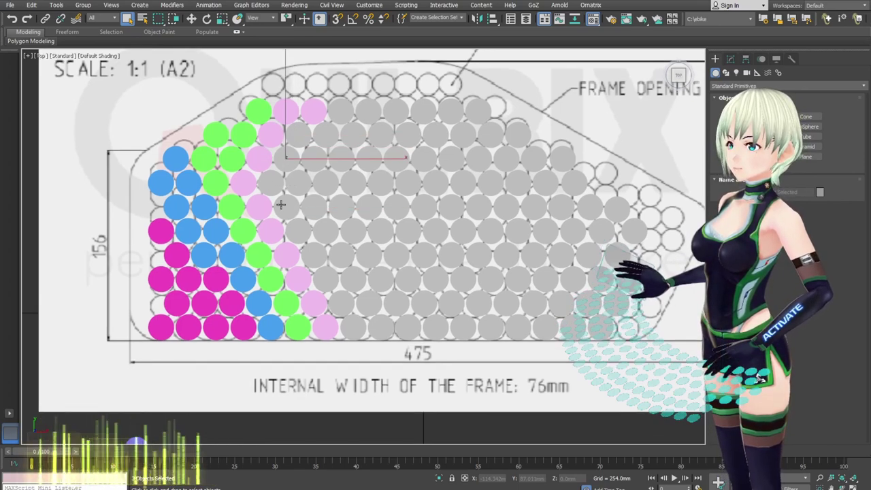
{"action": "left_click", "coordinate": [281, 205], "text": "ctrl"}
{"action": "middle_click_drag", "start_coordinate": [310, 230], "coordinate": [303, 228]}
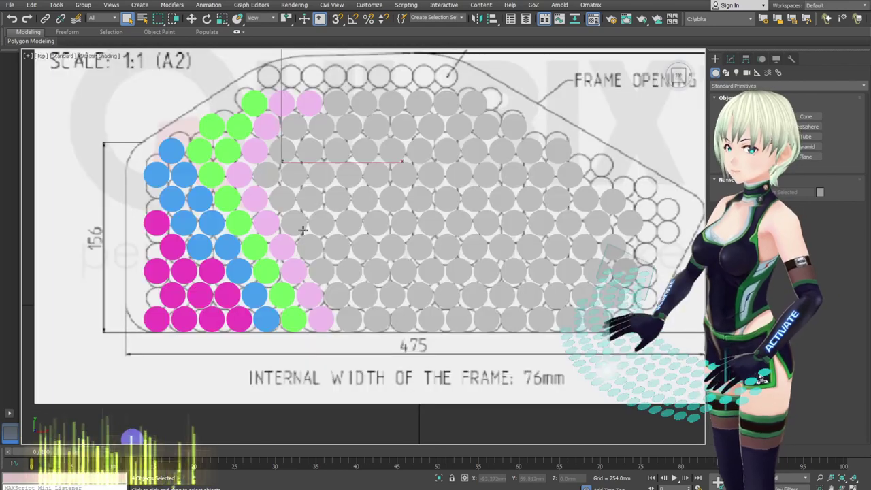
{"action": "left_click", "coordinate": [306, 245], "text": "ctrl"}
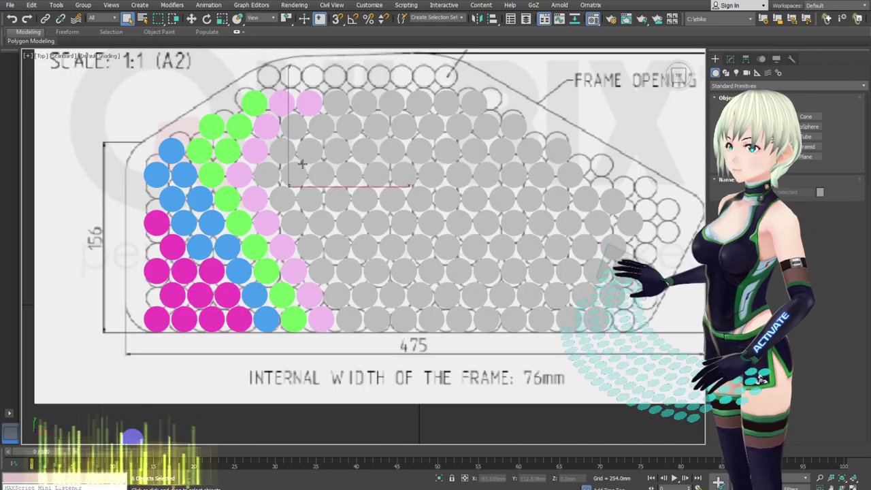
- Select the light pink cells from the tenth row down to the bottom row and check the group's cell count
{"action": "left_click", "coordinate": [312, 109]}
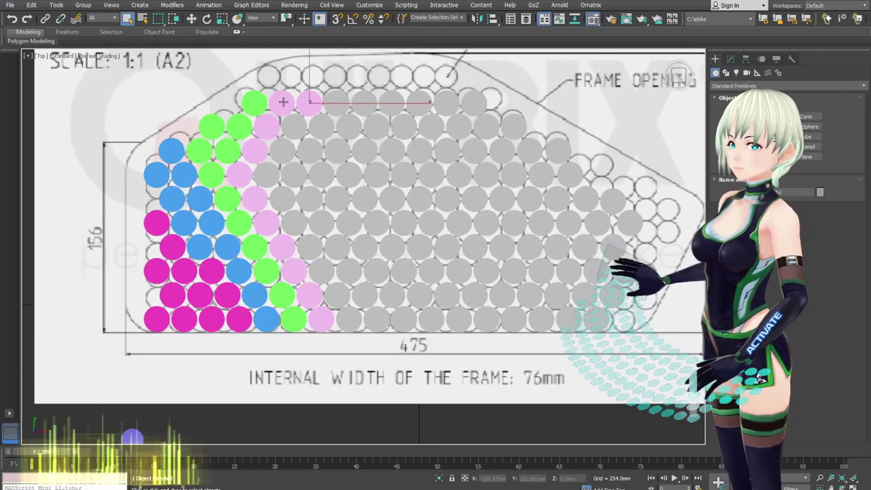
{"action": "left_click", "coordinate": [284, 103], "text": "ctrl"}
{"action": "left_click", "coordinate": [258, 128], "text": "ctrl"}
{"action": "left_click", "coordinate": [255, 153], "text": "ctrl"}
{"action": "left_click", "coordinate": [241, 174], "text": "ctrl"}
{"action": "left_click", "coordinate": [256, 206], "text": "ctrl"}
{"action": "left_click", "coordinate": [269, 224], "text": "ctrl"}
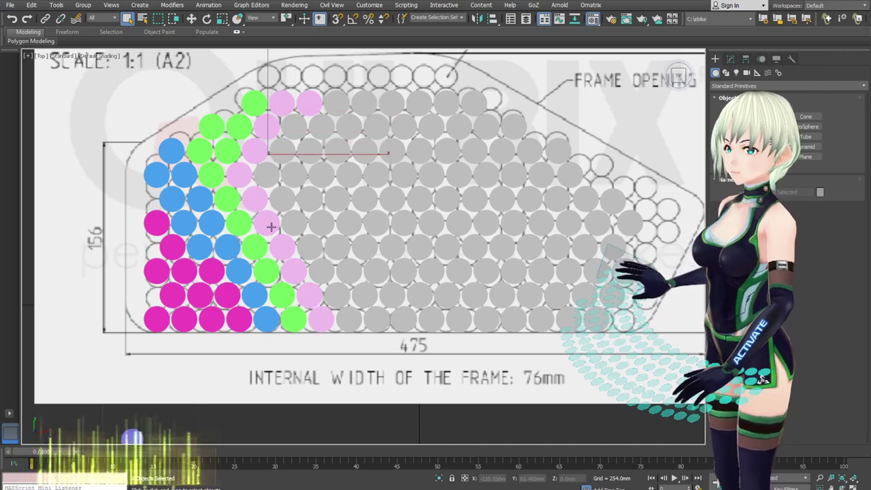
{"action": "left_click", "coordinate": [286, 248], "text": "ctrl"}
{"action": "left_click", "coordinate": [294, 271], "text": "ctrl"}
{"action": "left_click", "coordinate": [310, 294], "text": "ctrl"}
{"action": "left_click", "coordinate": [322, 318], "text": "ctrl"}
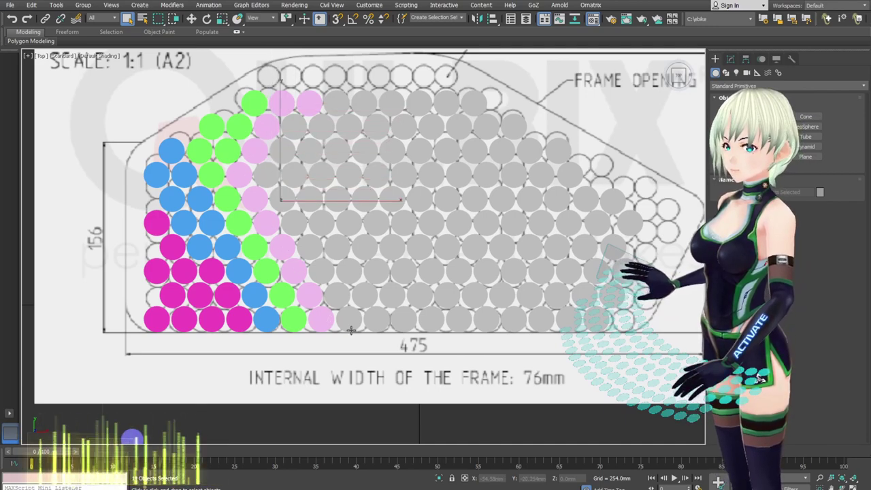
{"action": "key", "text": "F3"}
{"action": "key", "text": "F3"}
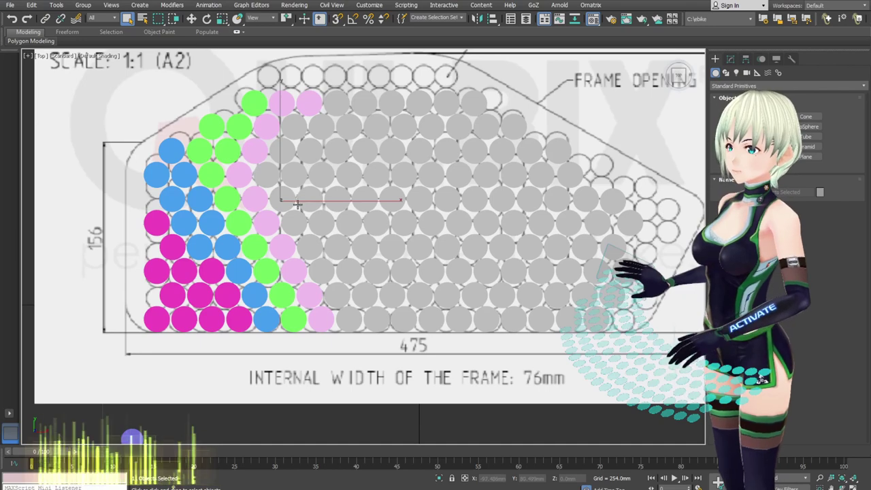
- Try light pink on the next ninth-row cell, and recolour it and the second pink cell of the tenth row grey
{"action": "left_click", "coordinate": [287, 128]}
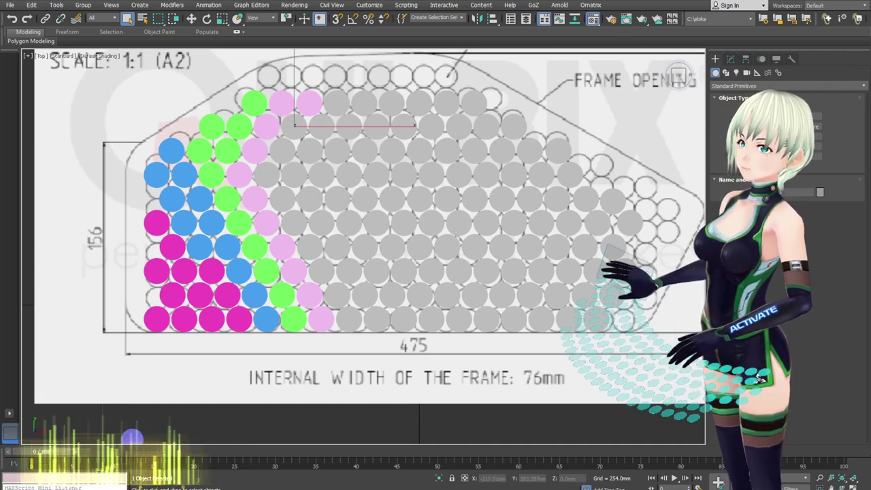
{"action": "left_click", "coordinate": [305, 102], "text": "ctrl"}
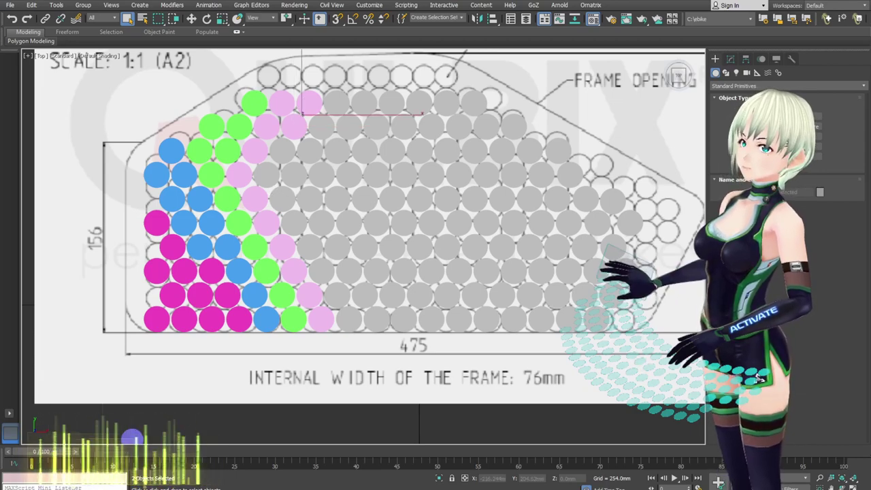
{"action": "left_click", "coordinate": [42, 31]}
- Recolour the next cell in each of the two bottom rows light pink and recount along the pink group
{"action": "left_click", "coordinate": [346, 320]}
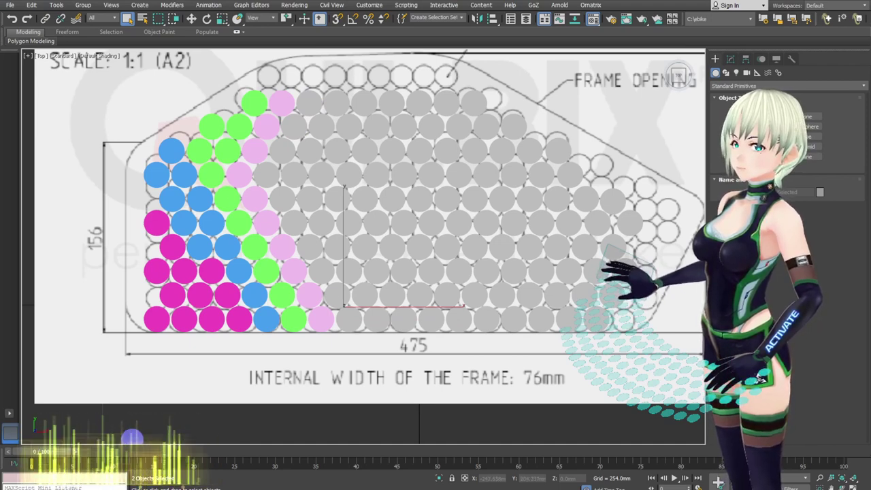
{"action": "middle_click_drag", "start_coordinate": [372, 261], "coordinate": [370, 262]}
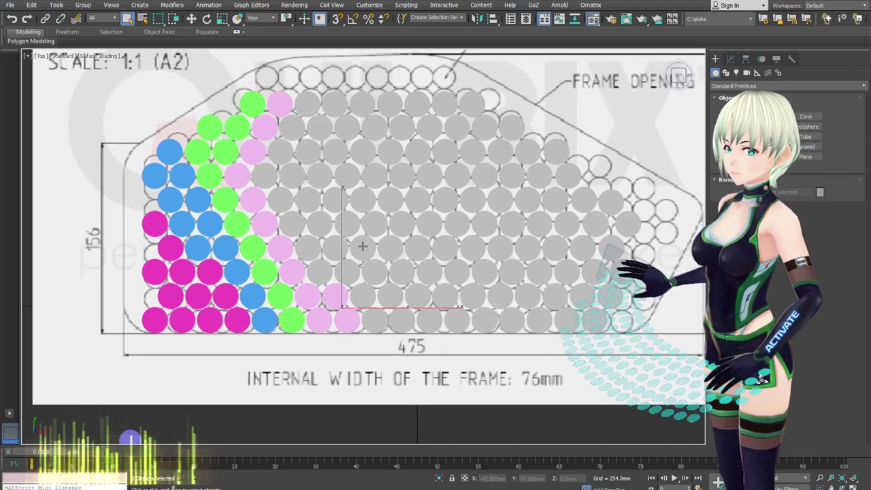
{"action": "left_click", "coordinate": [322, 319]}
{"action": "left_click", "coordinate": [309, 298], "text": "ctrl"}
{"action": "left_click", "coordinate": [293, 275], "text": "ctrl"}
{"action": "left_click", "coordinate": [277, 249], "text": "ctrl"}
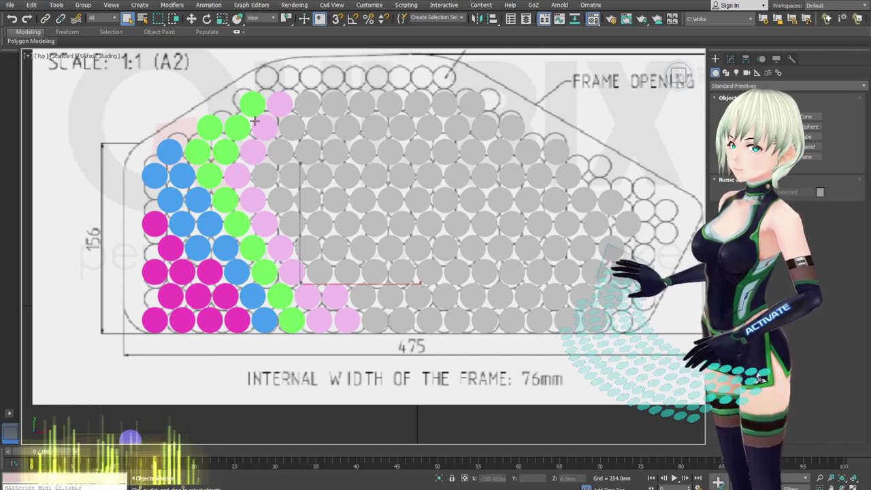
- Show edged faces and recolour cells beside the pink group red: one per row in rows three to six, two per row in rows seven to ten
{"action": "left_click", "coordinate": [324, 273]}
{"action": "left_click", "coordinate": [311, 245], "text": "ctrl"}
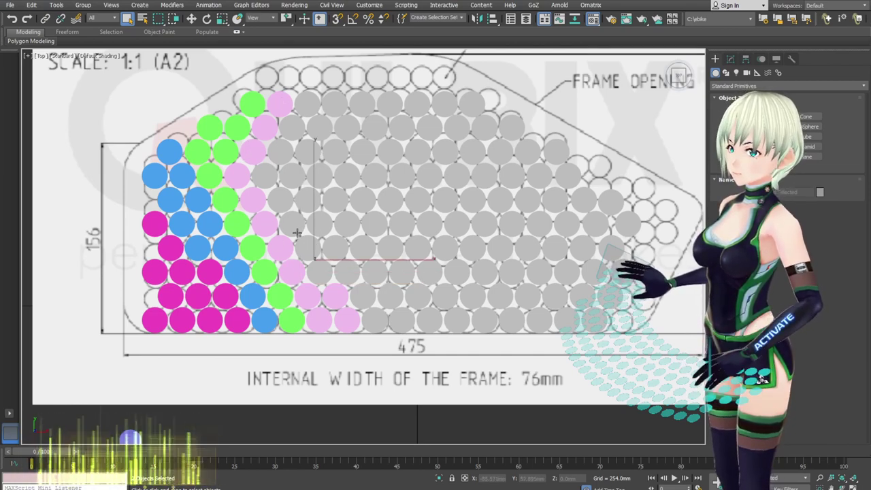
{"action": "left_click", "coordinate": [291, 220], "text": "ctrl"}
{"action": "left_click_drag", "start_coordinate": [291, 213], "coordinate": [303, 108]}
{"action": "middle_click_drag", "start_coordinate": [340, 175], "coordinate": [327, 178]}
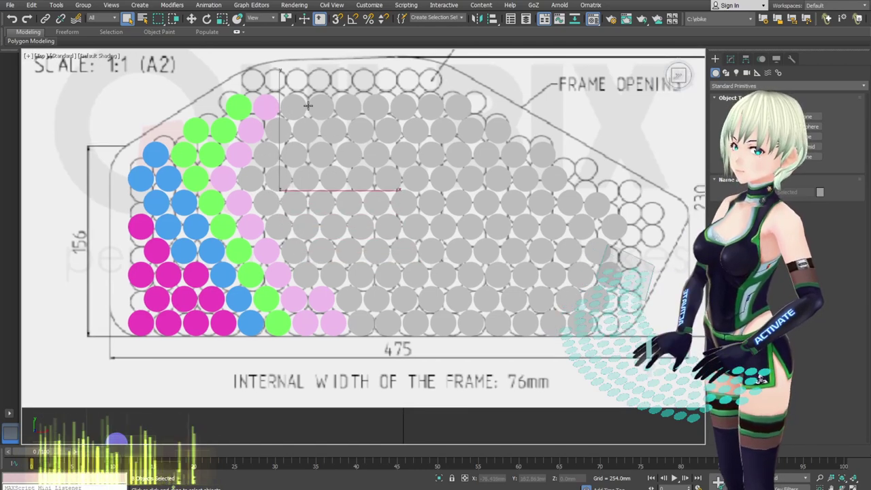
{"action": "left_click", "coordinate": [318, 108], "text": "ctrl"}
{"action": "left_click", "coordinate": [307, 127], "text": "ctrl"}
{"action": "left_click_drag", "start_coordinate": [293, 150], "coordinate": [279, 179]}
{"action": "key", "text": "F4"}
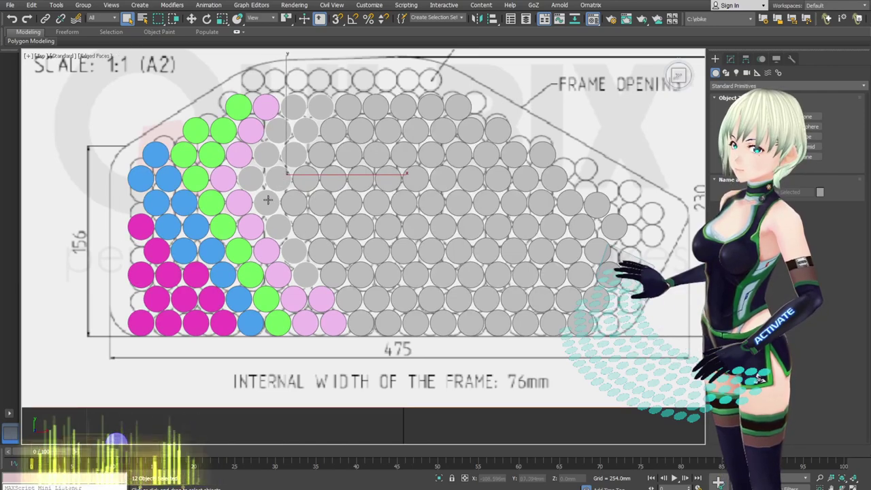
{"action": "middle_click_drag", "start_coordinate": [289, 219], "coordinate": [285, 222]}
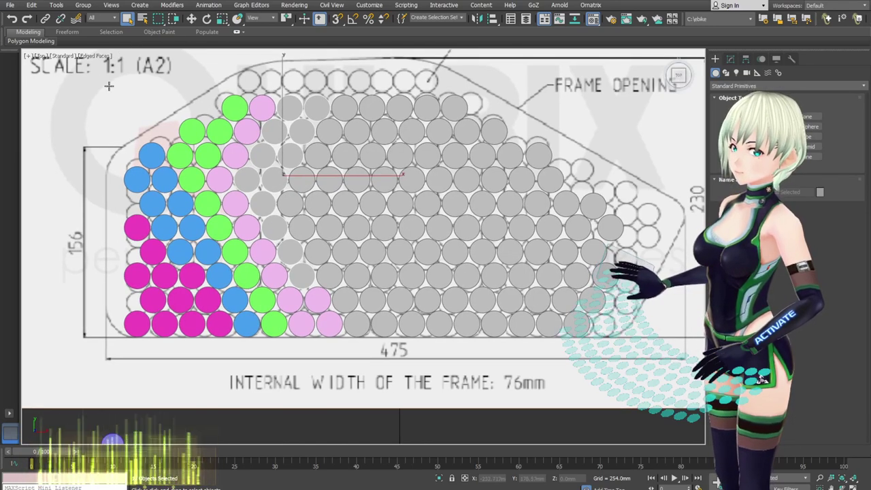
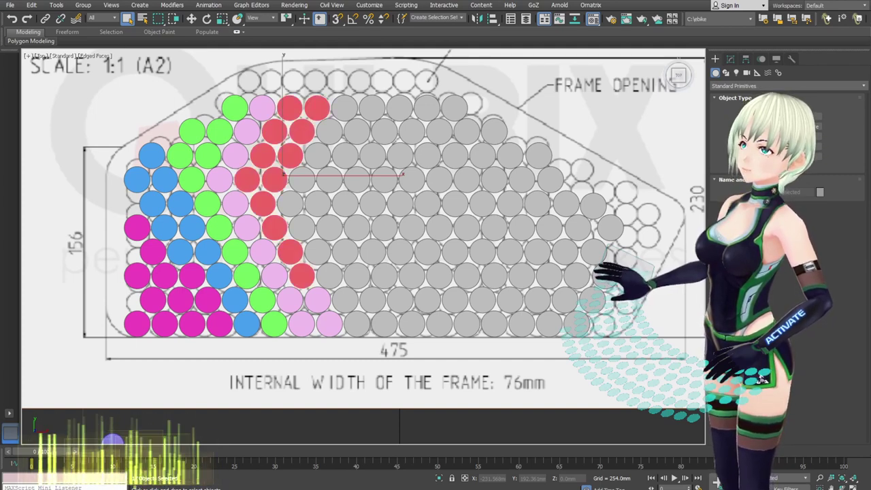
- Deselect the red group and look over the coloured cell layout
{"action": "middle_click_drag", "start_coordinate": [298, 253], "coordinate": [301, 231]}
{"action": "scroll", "coordinate": [301, 231], "scroll_direction": "down", "scroll_amount": 2}
{"action": "key", "text": "q"}
{"action": "left_click", "coordinate": [347, 350]}
{"action": "scroll", "coordinate": [310, 263], "scroll_direction": "up", "scroll_amount": 1}
{"action": "middle_click_drag", "start_coordinate": [310, 262], "coordinate": [305, 261]}
{"action": "scroll", "coordinate": [305, 261], "scroll_direction": "up", "scroll_amount": 2}
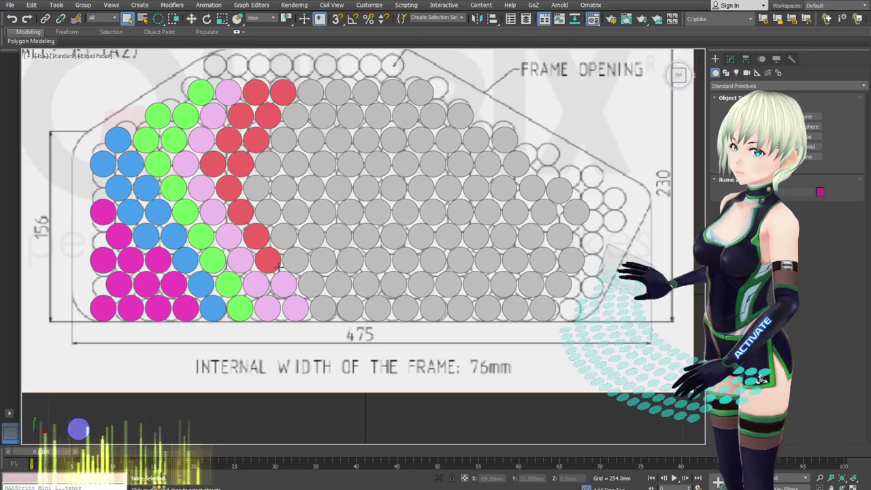
- Recount the cells of the red group, from the fifth row up to the top row
{"action": "left_click", "coordinate": [215, 156], "text": "ctrl"}
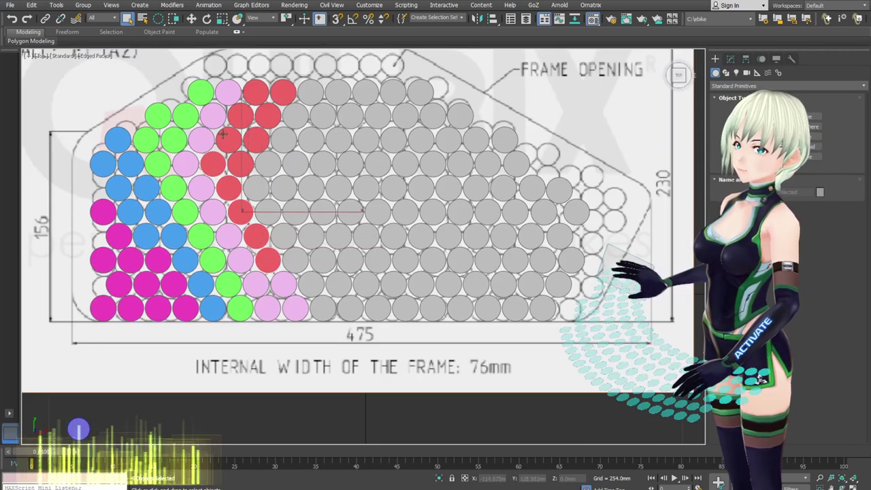
{"action": "left_click", "coordinate": [226, 139], "text": "ctrl"}
{"action": "left_click", "coordinate": [238, 116], "text": "ctrl"}
{"action": "left_click", "coordinate": [250, 91], "text": "ctrl"}
{"action": "left_click", "coordinate": [283, 91], "text": "ctrl"}
{"action": "left_click", "coordinate": [275, 107], "text": "ctrl"}
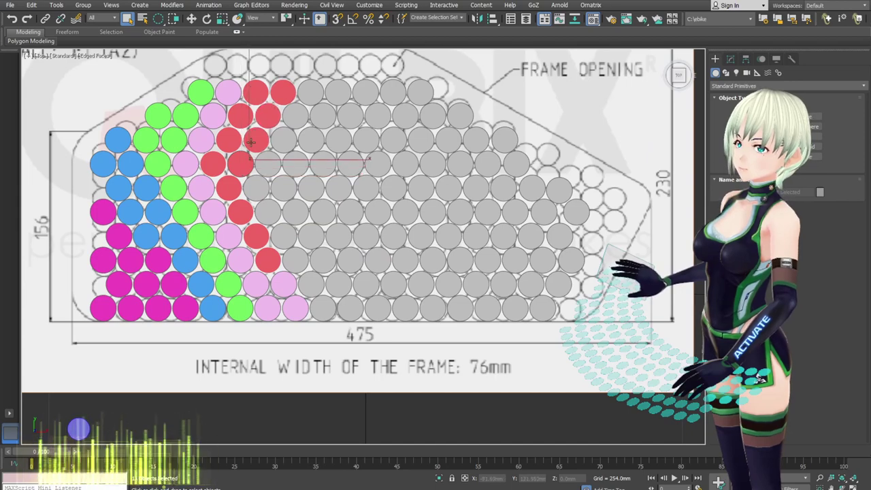
{"action": "scroll", "coordinate": [277, 216], "scroll_direction": "down", "scroll_amount": 2}
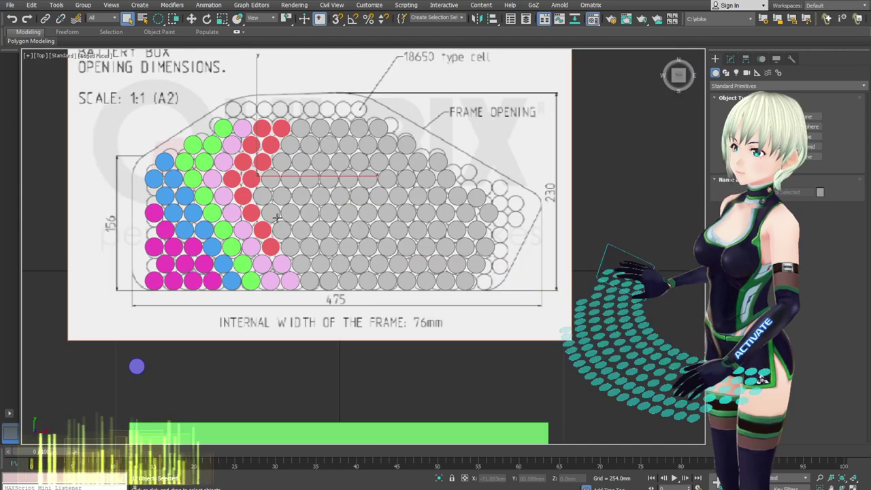
{"action": "scroll", "coordinate": [277, 216], "scroll_direction": "up", "scroll_amount": 2}
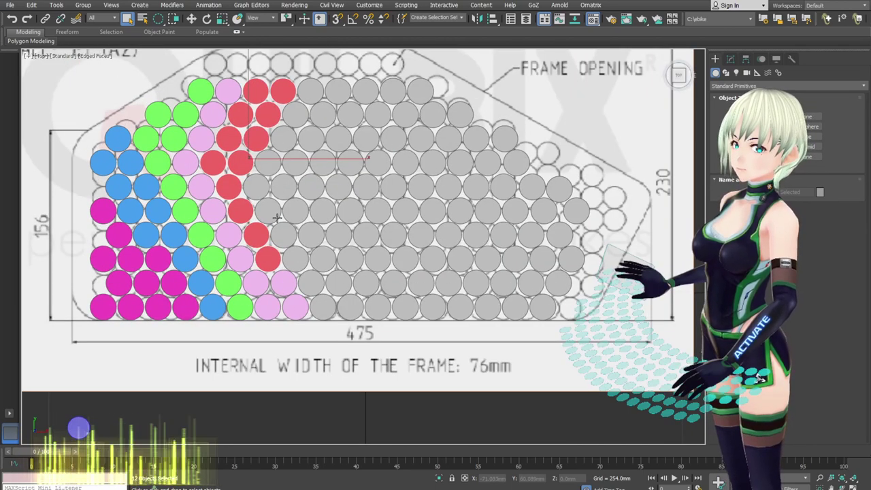
{"action": "left_click", "coordinate": [254, 153]}
{"action": "left_click", "coordinate": [260, 136]}
{"action": "left_click", "coordinate": [241, 163]}
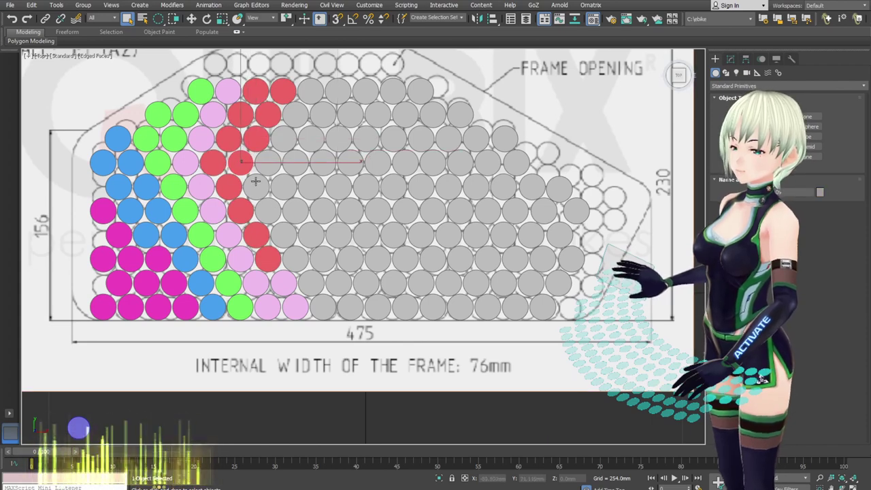
- Recolour the next grey cell in each of the four bottom rows red to extend the red group down to the frame's base
{"action": "left_click", "coordinate": [314, 309]}
{"action": "left_click", "coordinate": [306, 282], "text": "ctrl"}
{"action": "left_click", "coordinate": [296, 255], "text": "ctrl"}
{"action": "left_click", "coordinate": [286, 234], "text": "ctrl"}
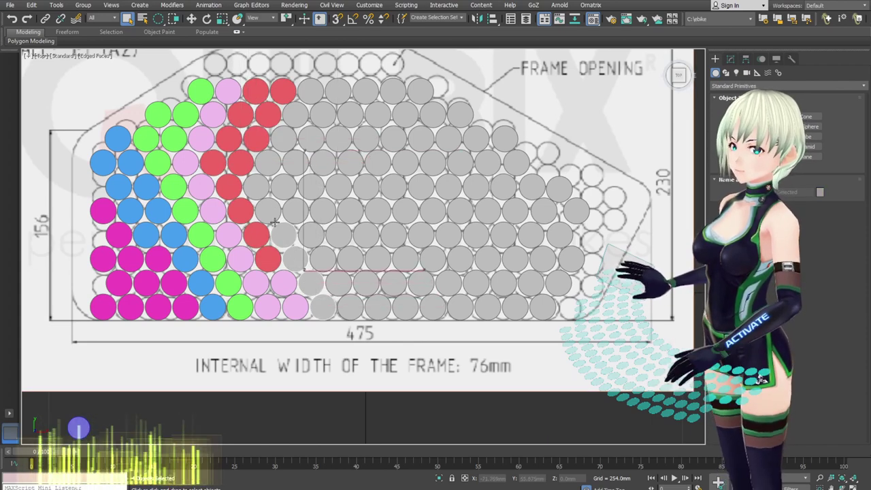
{"action": "middle_click_drag", "start_coordinate": [266, 110], "coordinate": [263, 118]}
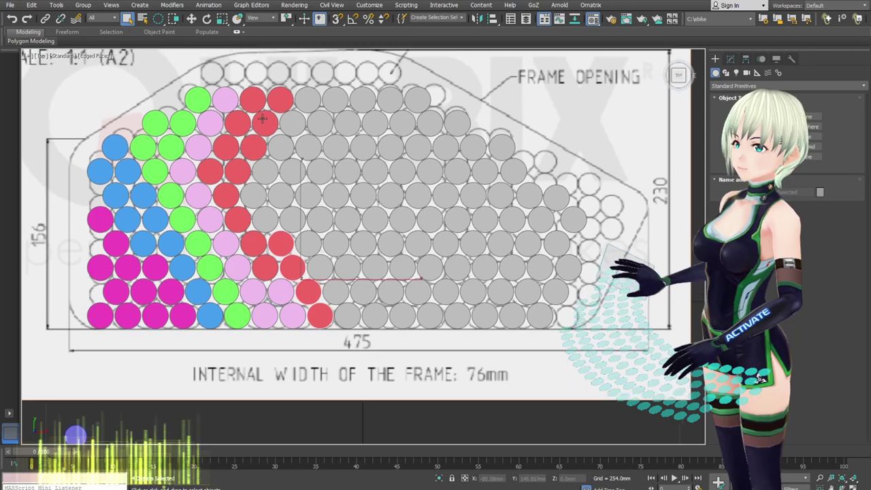
- Recolour the second red cell in each of the four top rows grey and deselect the cells
{"action": "left_click", "coordinate": [277, 99]}
{"action": "left_click", "coordinate": [264, 120], "text": "ctrl"}
{"action": "left_click", "coordinate": [254, 140]}
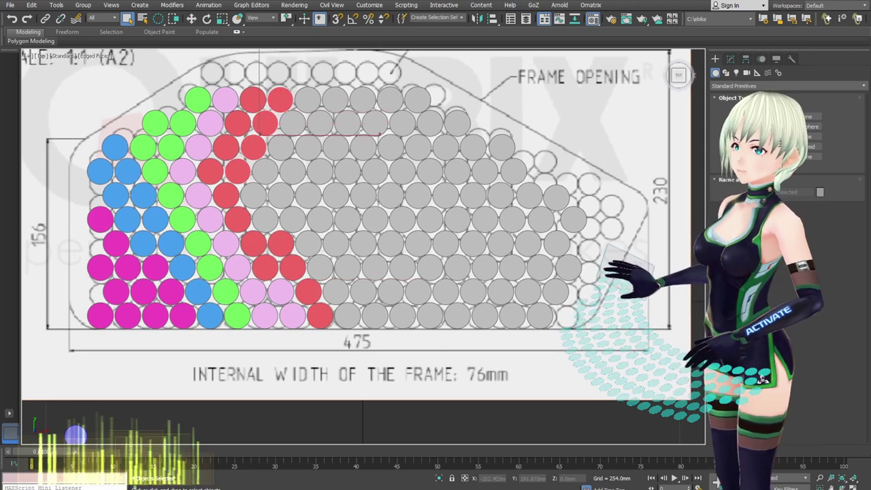
{"action": "scroll", "coordinate": [299, 152], "scroll_direction": "down", "scroll_amount": 4}
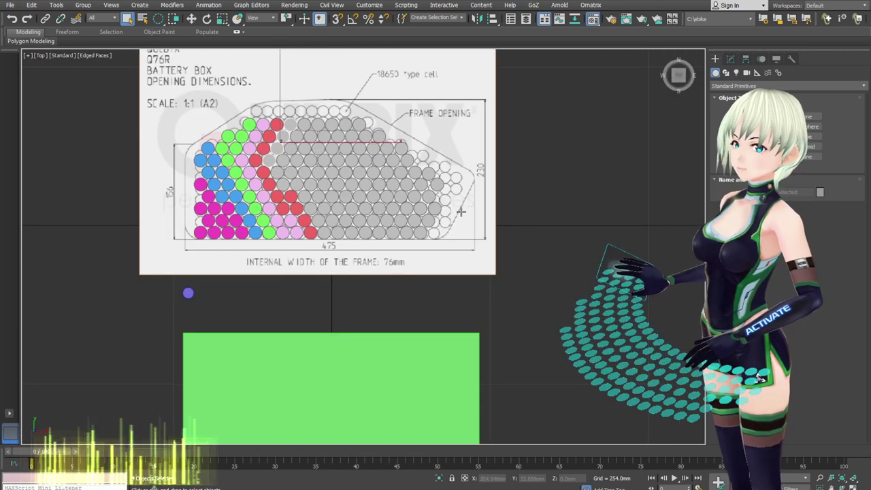
{"action": "left_click", "coordinate": [525, 231]}
{"action": "scroll", "coordinate": [360, 198], "scroll_direction": "up", "scroll_amount": 4}
{"action": "middle_click_drag", "start_coordinate": [237, 138], "coordinate": [289, 184]}
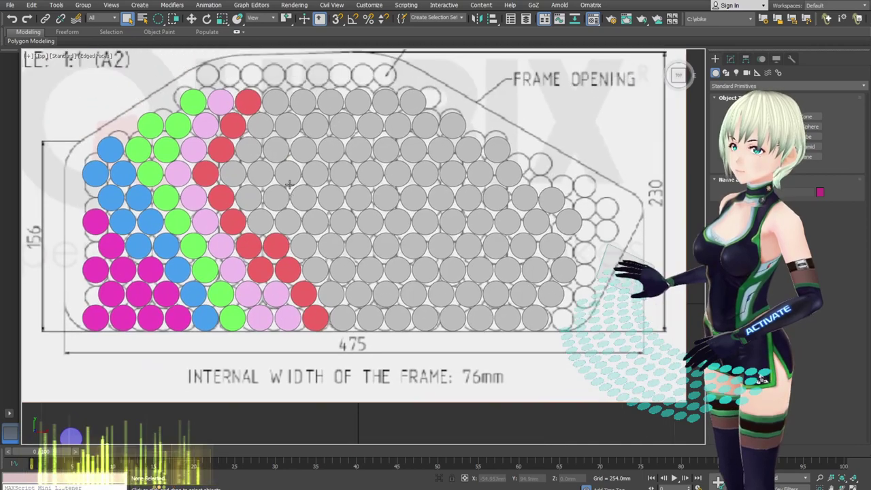
- Recolour a 12-cell band beside the red group green: one cell per row, with two in the fifth and sixth rows from the bottom
{"action": "left_click", "coordinate": [270, 110]}
{"action": "left_click", "coordinate": [252, 130], "text": "ctrl"}
{"action": "left_click", "coordinate": [246, 149], "text": "ctrl"}
{"action": "left_click", "coordinate": [236, 169], "text": "ctrl"}
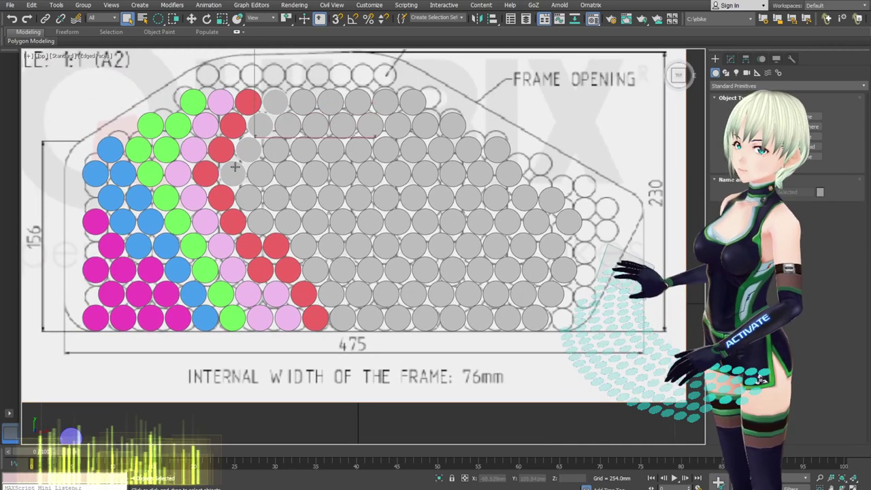
{"action": "left_click", "coordinate": [244, 197], "text": "ctrl"}
{"action": "left_click", "coordinate": [260, 222], "text": "ctrl"}
{"action": "left_click", "coordinate": [288, 222], "text": "ctrl"}
{"action": "left_click", "coordinate": [303, 247], "text": "ctrl"}
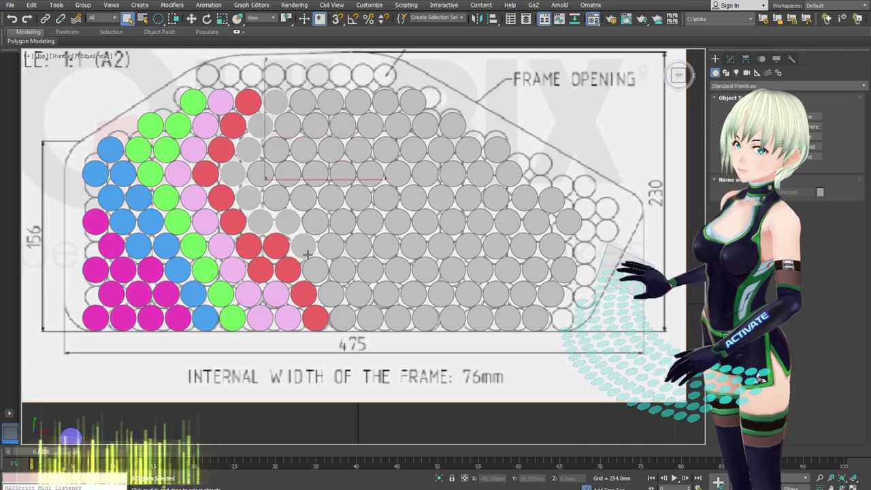
{"action": "left_click", "coordinate": [315, 270], "text": "ctrl"}
{"action": "left_click", "coordinate": [331, 291], "text": "ctrl"}
{"action": "left_click", "coordinate": [342, 317], "text": "ctrl"}
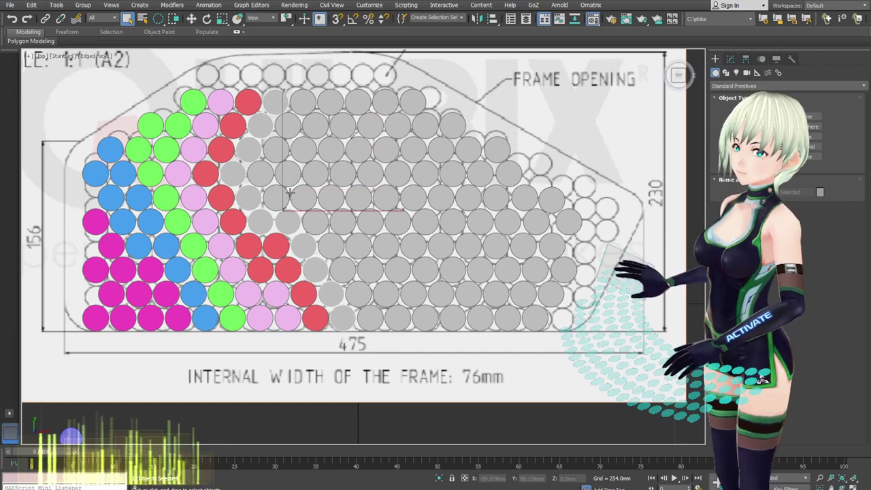
{"action": "middle_click_drag", "start_coordinate": [281, 191], "coordinate": [283, 203]}
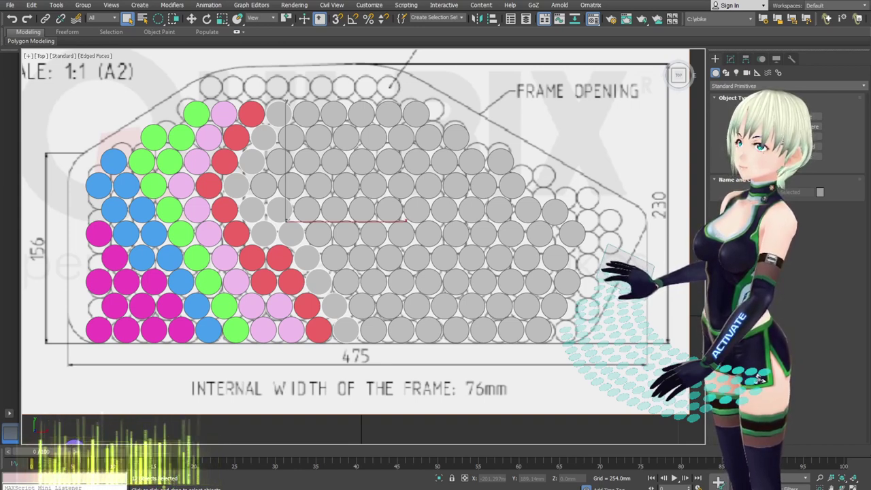
{"action": "middle_click_drag", "start_coordinate": [295, 214], "coordinate": [294, 209]}
{"action": "left_click", "coordinate": [566, 128]}
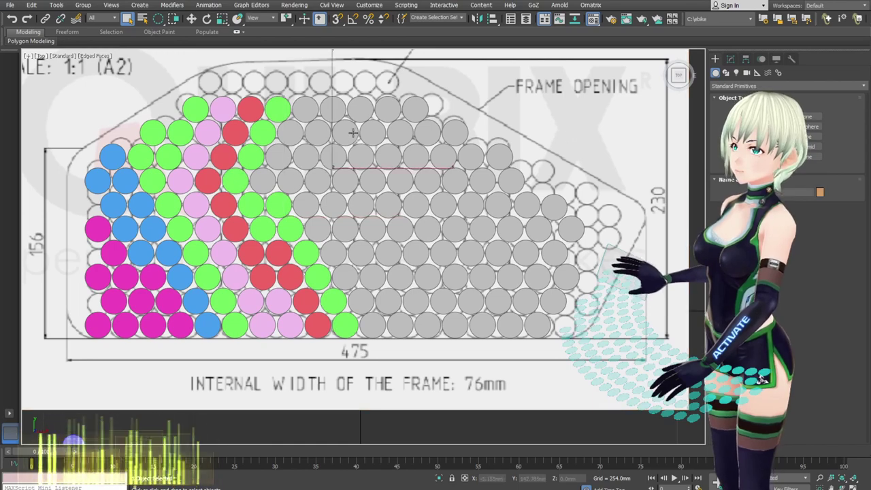
- Recount the cells of the new green group beside the red one, from the top row down to the bottom row
{"action": "middle_click_drag", "start_coordinate": [320, 123], "coordinate": [313, 119]}
{"action": "left_click", "coordinate": [257, 128]}
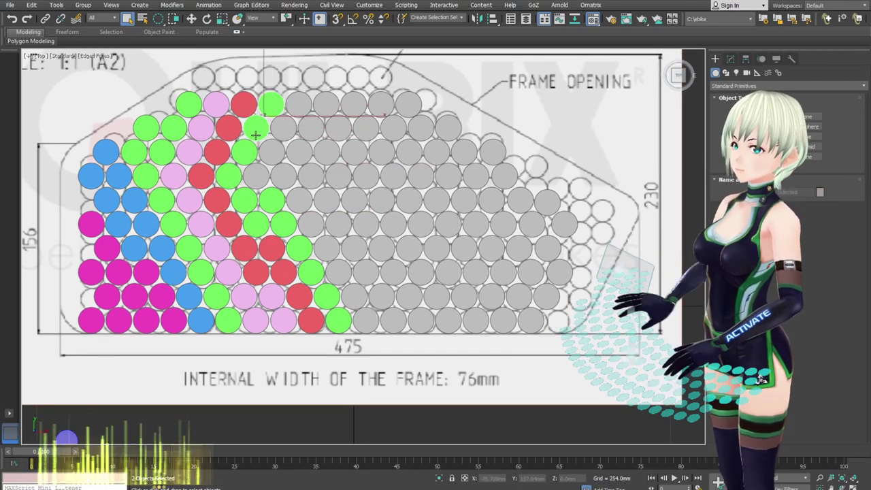
{"action": "left_click", "coordinate": [233, 179], "text": "ctrl"}
{"action": "left_click", "coordinate": [242, 203], "text": "ctrl"}
{"action": "left_click", "coordinate": [258, 222], "text": "ctrl"}
{"action": "left_click", "coordinate": [268, 205], "text": "ctrl"}
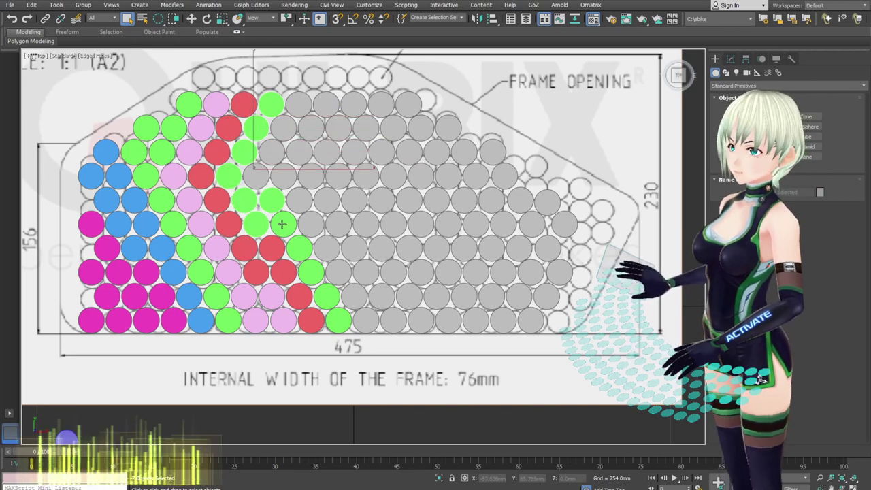
{"action": "left_click", "coordinate": [282, 224], "text": "ctrl"}
{"action": "left_click", "coordinate": [302, 251], "text": "ctrl"}
{"action": "left_click", "coordinate": [312, 272], "text": "ctrl"}
{"action": "left_click", "coordinate": [327, 296], "text": "ctrl"}
{"action": "left_click", "coordinate": [339, 320], "text": "ctrl"}
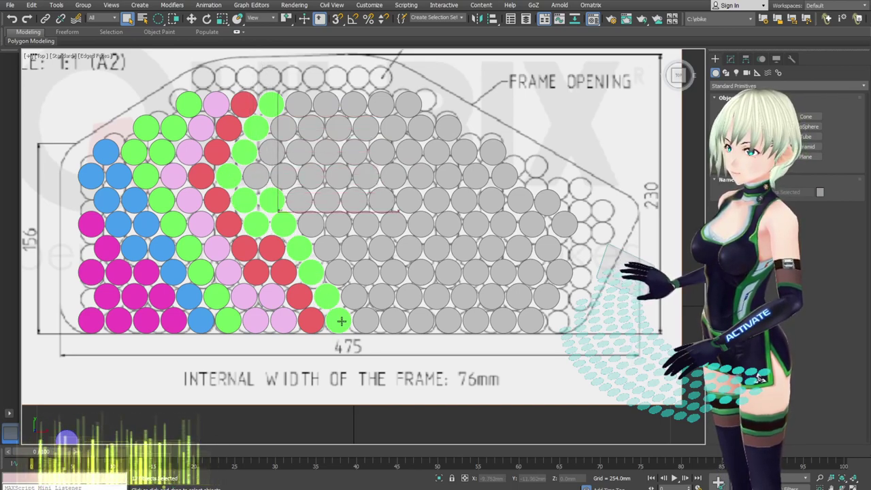
- Recolour a 12-cell band beside the new green group blue: one cell per row, with two in the bottom row and two in the seventh
{"action": "middle_click_drag", "start_coordinate": [357, 277], "coordinate": [334, 288]}
{"action": "left_click", "coordinate": [279, 113]}
{"action": "left_click", "coordinate": [263, 137], "text": "ctrl"}
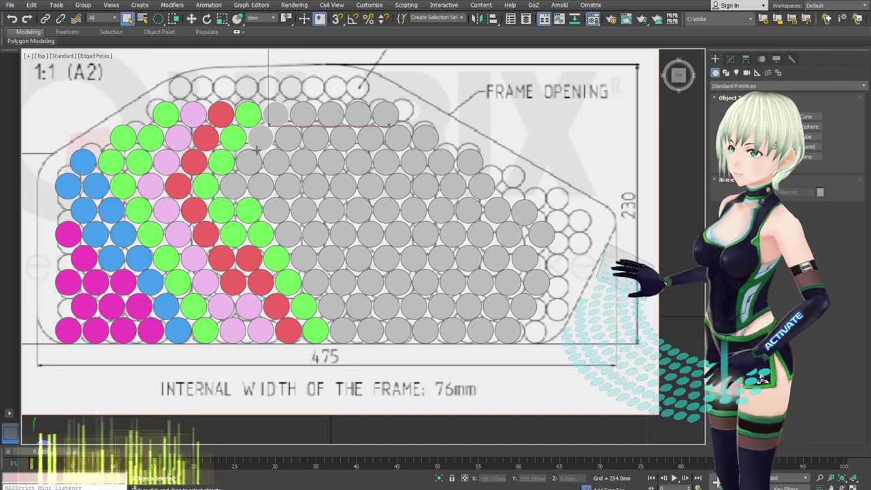
{"action": "left_click", "coordinate": [251, 159], "text": "ctrl"}
{"action": "left_click", "coordinate": [260, 186], "text": "ctrl"}
{"action": "left_click", "coordinate": [277, 210], "text": "ctrl"}
{"action": "left_click", "coordinate": [287, 235], "text": "ctrl"}
{"action": "left_click", "coordinate": [305, 260], "text": "ctrl"}
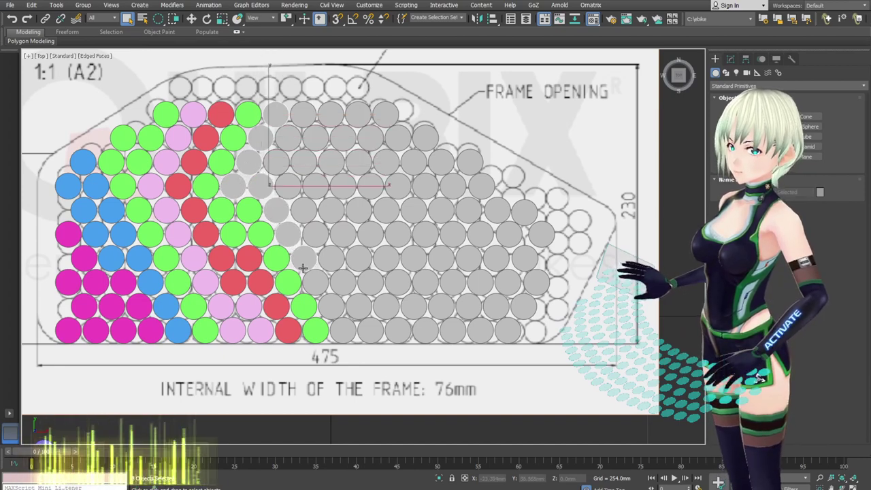
{"action": "left_click", "coordinate": [316, 282], "text": "ctrl"}
{"action": "left_click", "coordinate": [326, 304], "text": "ctrl"}
{"action": "left_click", "coordinate": [341, 331], "text": "ctrl"}
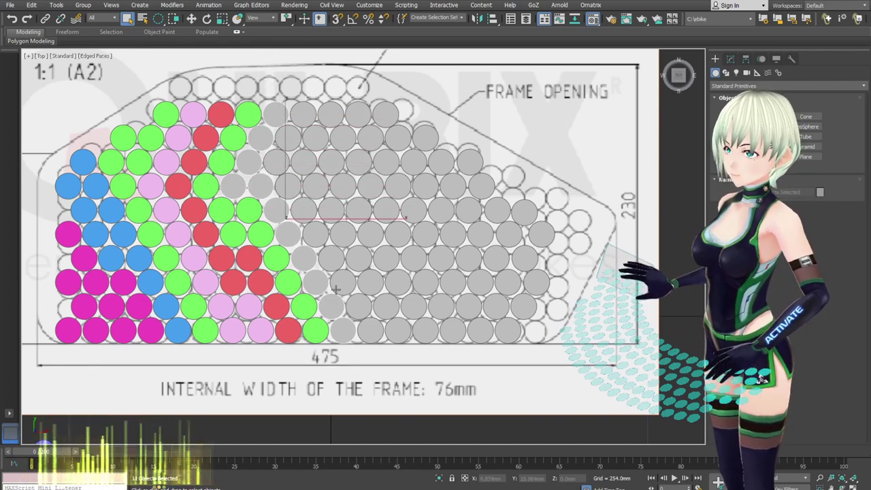
{"action": "middle_click_drag", "start_coordinate": [335, 247], "coordinate": [333, 246]}
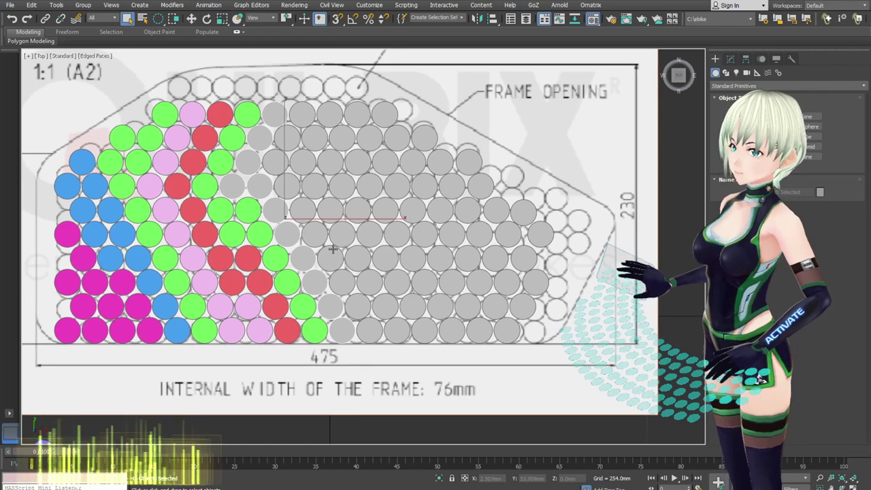
{"action": "left_click", "coordinate": [369, 331], "text": "ctrl"}
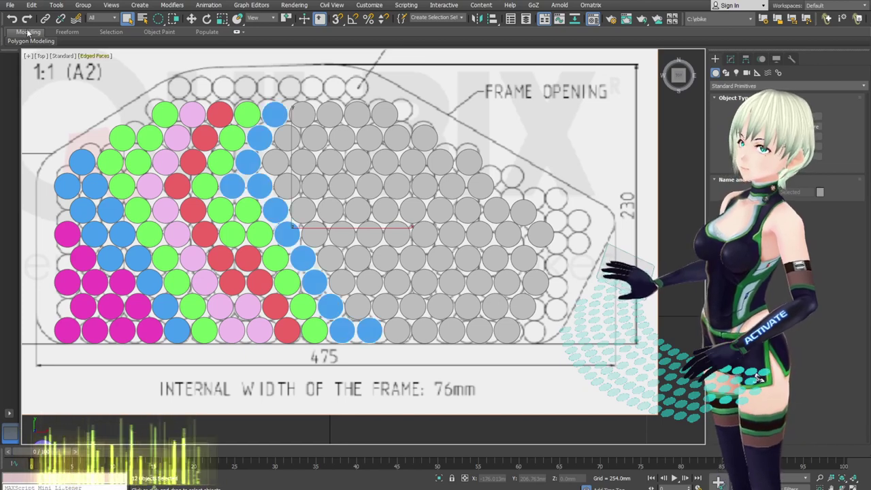
- Recolour a 12-cell band beside the new blue group magenta: one cell per row, two in the second and third rows from the bottom
{"action": "scroll", "coordinate": [363, 281], "scroll_direction": "down", "scroll_amount": 2}
{"action": "scroll", "coordinate": [361, 285], "scroll_direction": "up", "scroll_amount": 2}
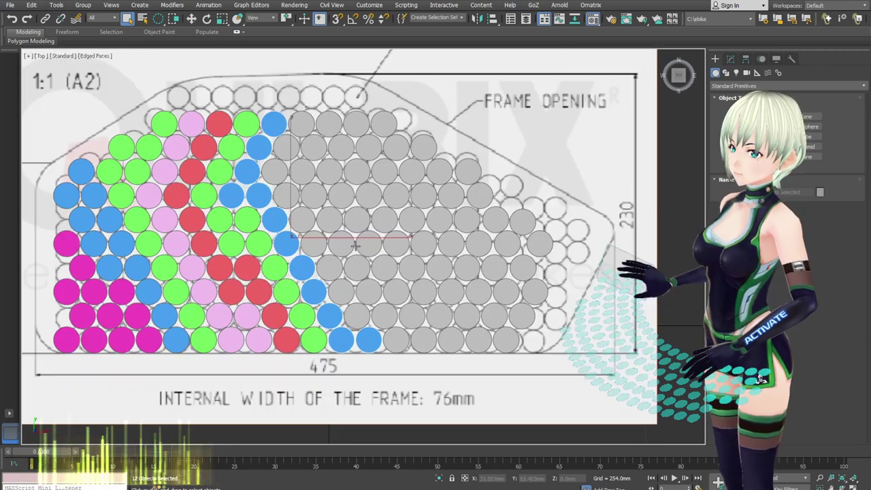
{"action": "left_click", "coordinate": [275, 152], "text": "ctrl"}
{"action": "left_click", "coordinate": [270, 175], "text": "ctrl"}
{"action": "left_click", "coordinate": [277, 202], "text": "ctrl"}
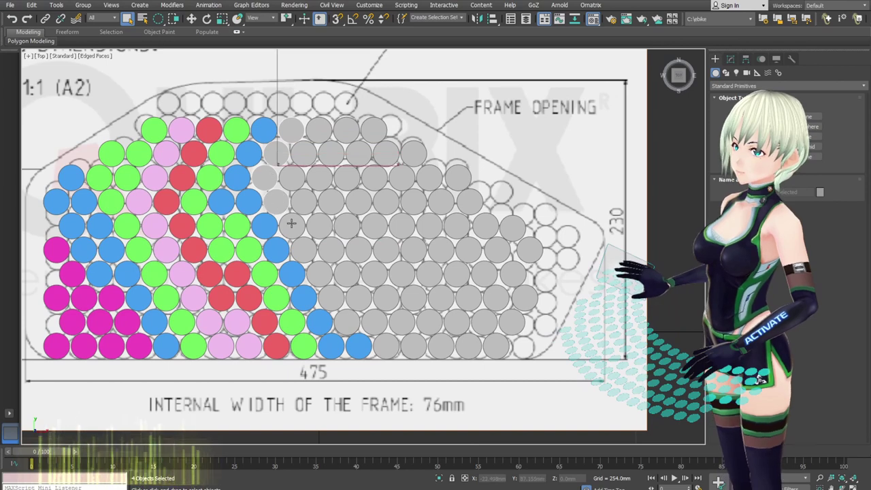
{"action": "left_click", "coordinate": [293, 222], "text": "ctrl"}
{"action": "left_click", "coordinate": [305, 250], "text": "ctrl"}
{"action": "left_click", "coordinate": [316, 272], "text": "ctrl"}
{"action": "left_click", "coordinate": [331, 297], "text": "ctrl"}
{"action": "left_click", "coordinate": [346, 322], "text": "ctrl"}
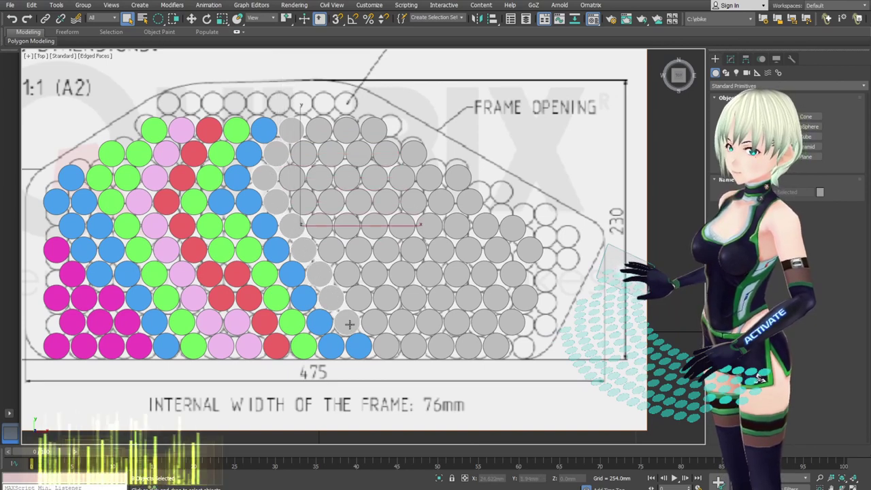
{"action": "left_click", "coordinate": [374, 324], "text": "ctrl"}
{"action": "left_click", "coordinate": [387, 344], "text": "ctrl"}
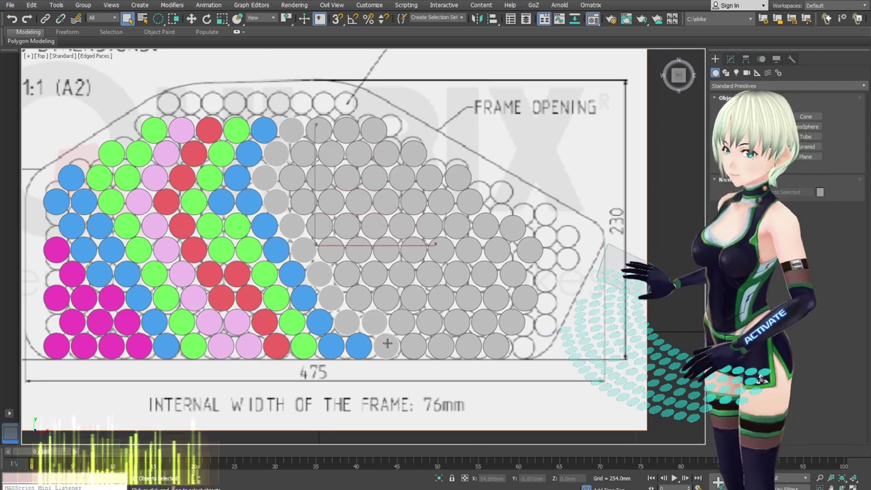
{"action": "left_click", "coordinate": [358, 302], "text": "ctrl"}
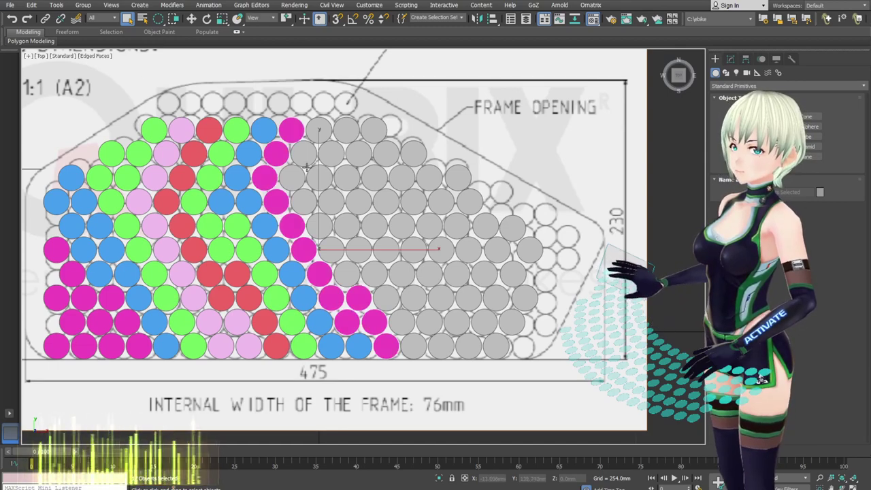
{"action": "scroll", "coordinate": [314, 168], "scroll_direction": "down", "scroll_amount": 3}
{"action": "left_click", "coordinate": [588, 199]}
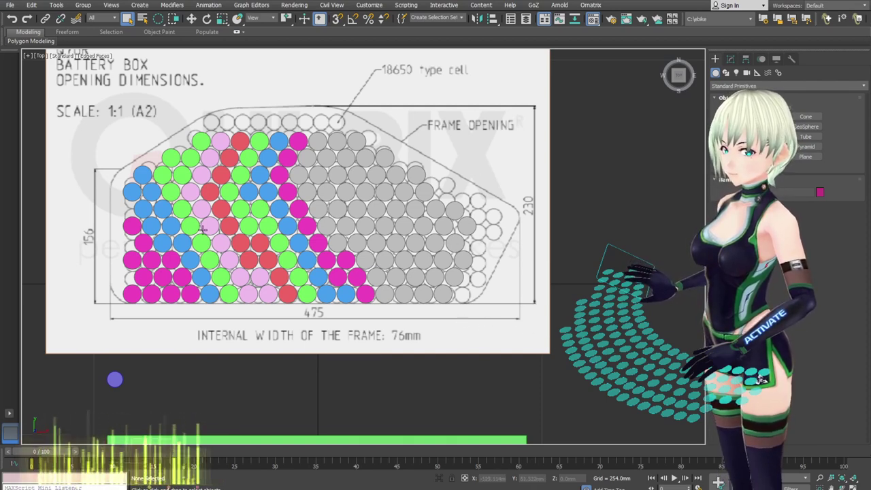
- Recolour a 12-cell band beside the outer magenta group green: one cell per row, with two in the fourth and fifth rows from the bottom
{"action": "scroll", "coordinate": [287, 246], "scroll_direction": "up", "scroll_amount": 2}
{"action": "middle_click_drag", "start_coordinate": [304, 254], "coordinate": [296, 265]}
{"action": "left_click", "coordinate": [322, 111]}
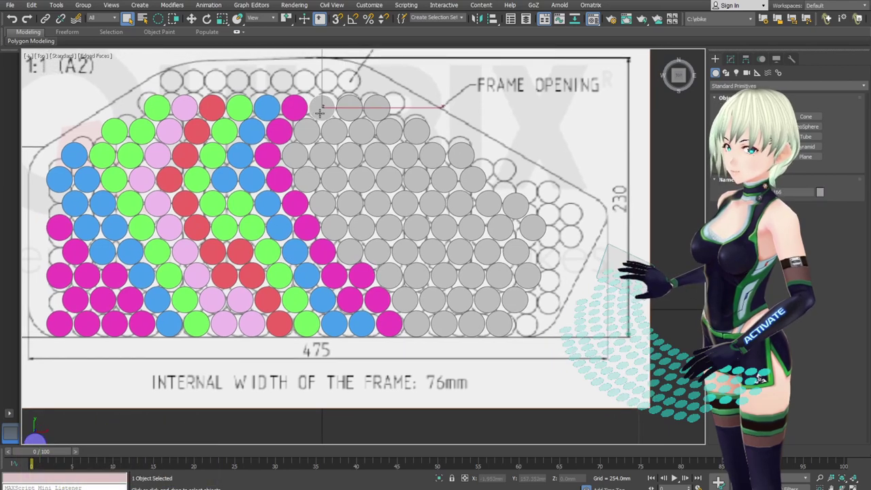
{"action": "left_click", "coordinate": [309, 135], "text": "ctrl"}
{"action": "left_click", "coordinate": [295, 152], "text": "ctrl"}
{"action": "left_click", "coordinate": [306, 178], "text": "ctrl"}
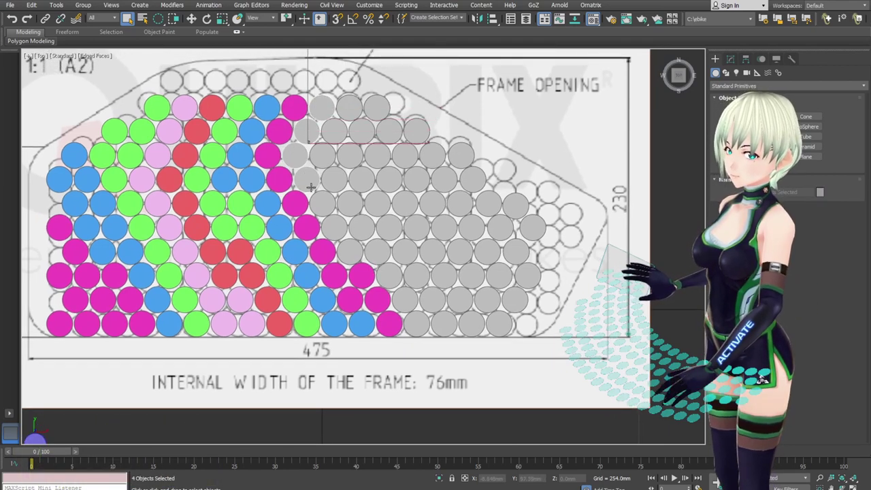
{"action": "left_click", "coordinate": [322, 205], "text": "ctrl"}
{"action": "left_click", "coordinate": [334, 228], "text": "ctrl"}
{"action": "left_click", "coordinate": [349, 252], "text": "ctrl"}
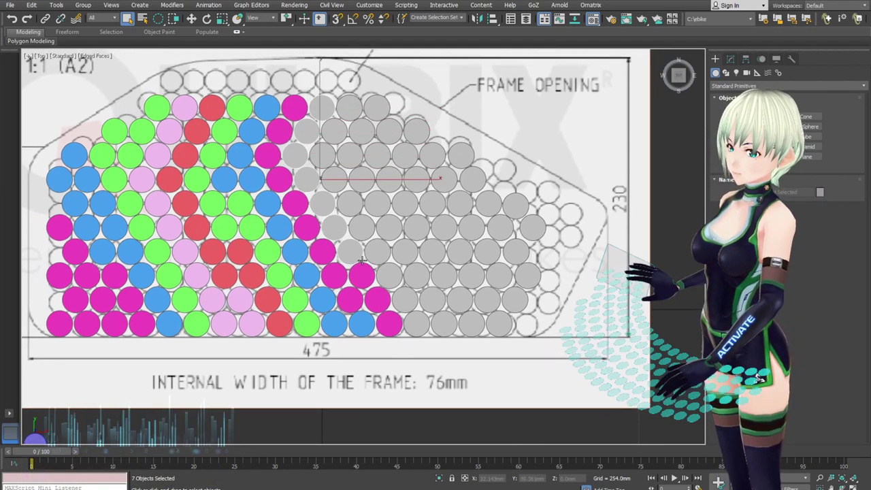
{"action": "left_click", "coordinate": [378, 262], "text": "ctrl"}
{"action": "left_click", "coordinate": [390, 276], "text": "ctrl"}
{"action": "left_click", "coordinate": [404, 299], "text": "ctrl"}
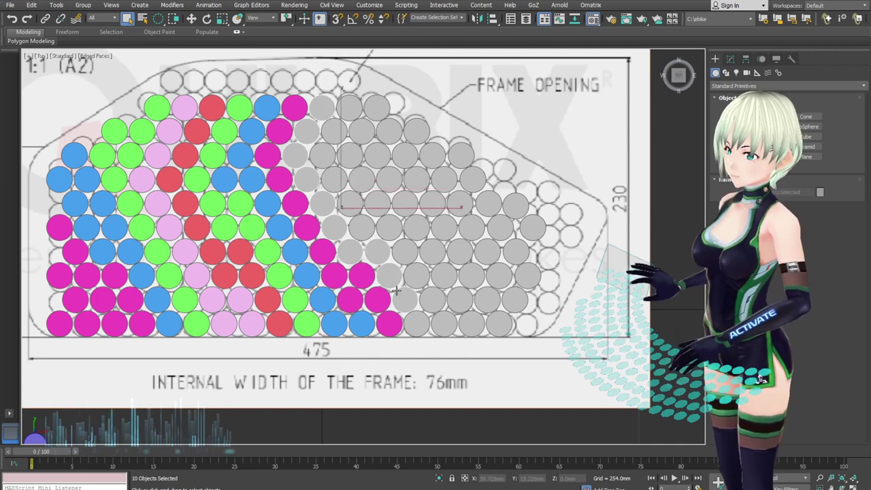
{"action": "left_click", "coordinate": [416, 324], "text": "ctrl"}
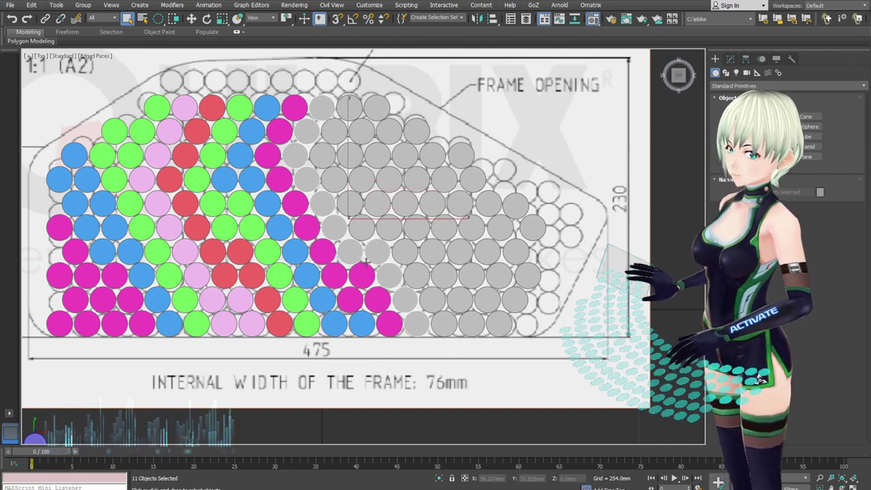
{"action": "middle_click_drag", "start_coordinate": [367, 261], "coordinate": [382, 276]}
{"action": "left_click", "coordinate": [379, 249], "text": "ctrl"}
{"action": "left_click", "coordinate": [370, 222], "text": "ctrl"}
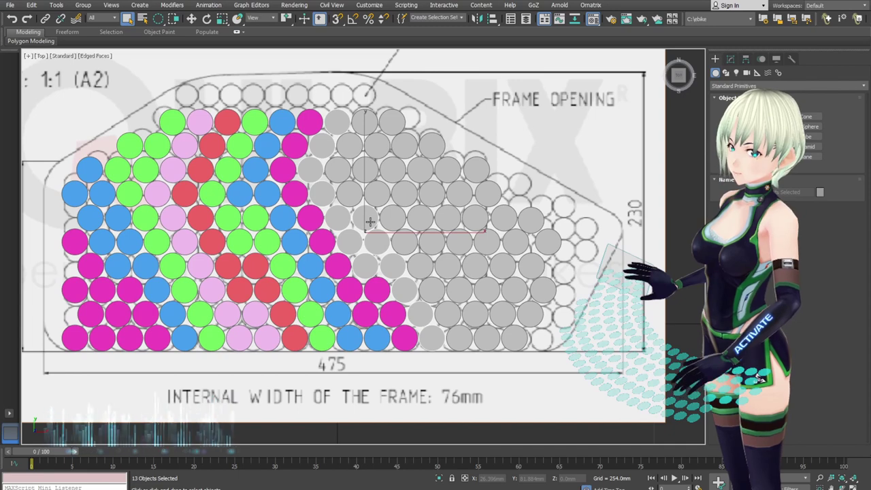
{"action": "left_click", "coordinate": [375, 225], "text": "alt"}
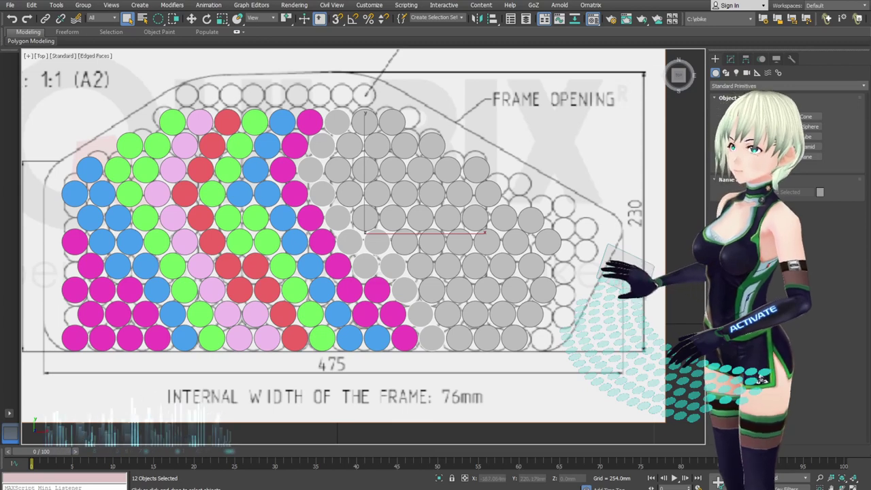
{"action": "left_click", "coordinate": [761, 380]}
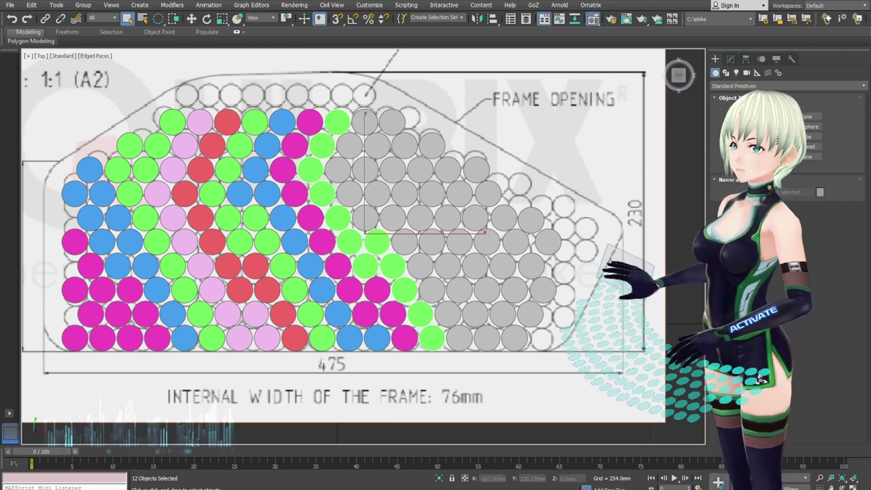
- Recolour a 12-cell band beside the new green group magenta: one cell per row, with two in the sixth and seventh rows from the bottom
{"action": "middle_click_drag", "start_coordinate": [360, 176], "coordinate": [331, 167]}
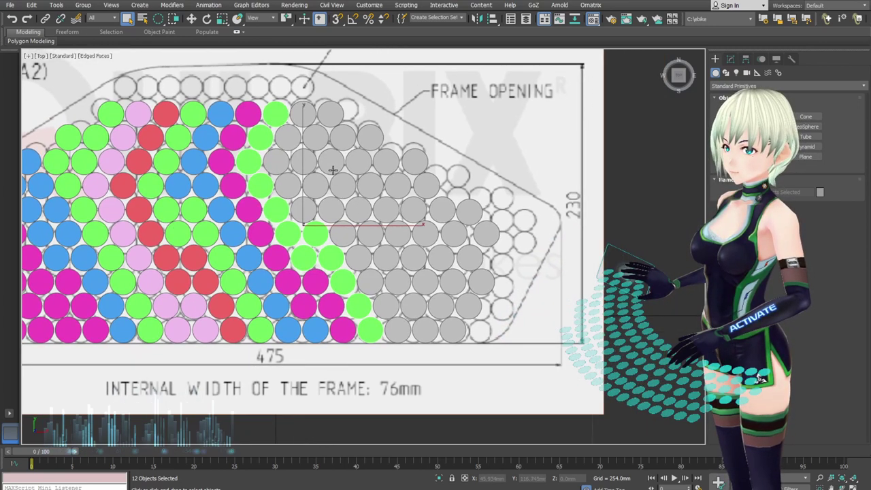
{"action": "left_click", "coordinate": [308, 118]}
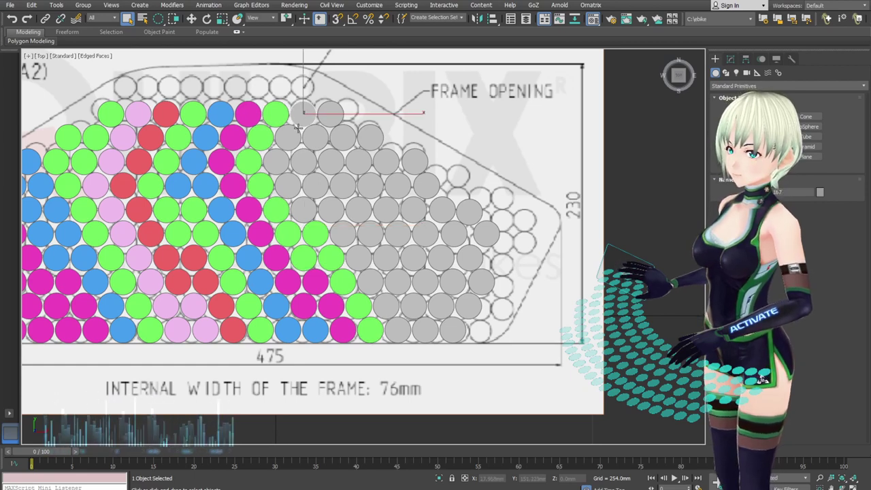
{"action": "left_click", "coordinate": [288, 140], "text": "ctrl"}
{"action": "left_click", "coordinate": [284, 158], "text": "ctrl"}
{"action": "left_click_drag", "start_coordinate": [288, 181], "coordinate": [386, 311]}
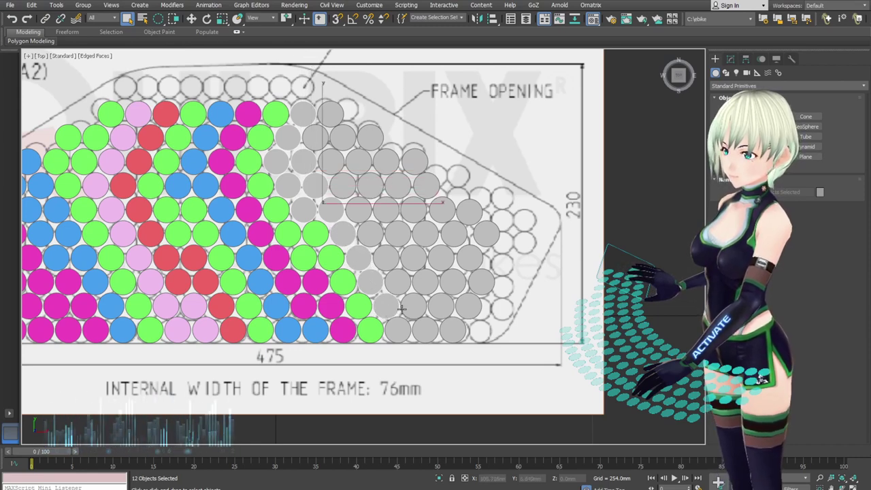
{"action": "left_click", "coordinate": [395, 332]}
{"action": "left_click", "coordinate": [388, 314], "text": "ctrl"}
{"action": "left_click", "coordinate": [371, 280], "text": "ctrl"}
{"action": "left_click_drag", "start_coordinate": [371, 279], "coordinate": [303, 107]}
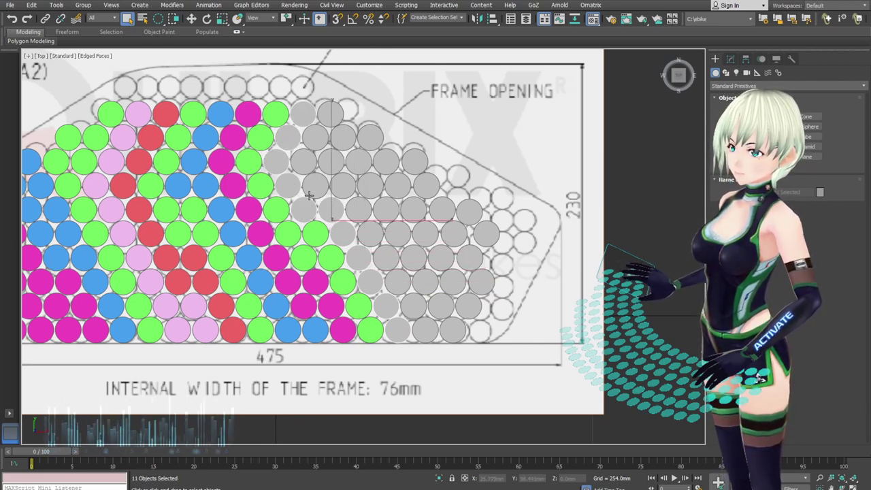
{"action": "left_click_drag", "start_coordinate": [309, 195], "coordinate": [299, 121]}
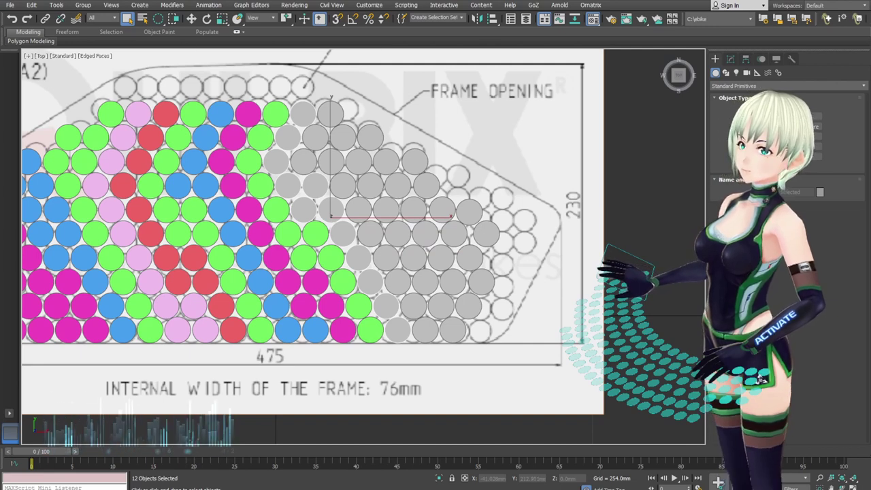
- Recolour a 12-cell band beside the new magenta group green: one cell per row, with two in the eighth and ninth rows from the bottom
{"action": "middle_click_drag", "start_coordinate": [262, 109], "coordinate": [239, 78]}
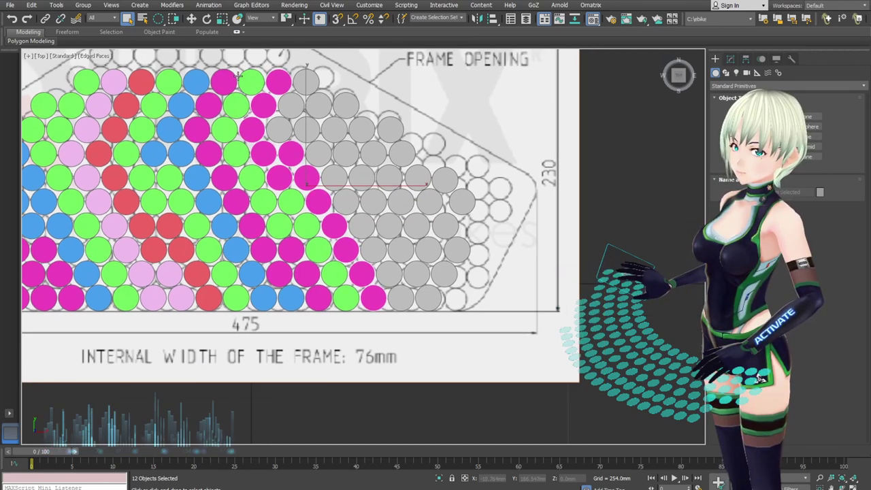
{"action": "scroll", "coordinate": [241, 82], "scroll_direction": "down", "scroll_amount": 2}
{"action": "scroll", "coordinate": [390, 94], "scroll_direction": "up", "scroll_amount": 2}
{"action": "middle_click_drag", "start_coordinate": [370, 133], "coordinate": [382, 141]}
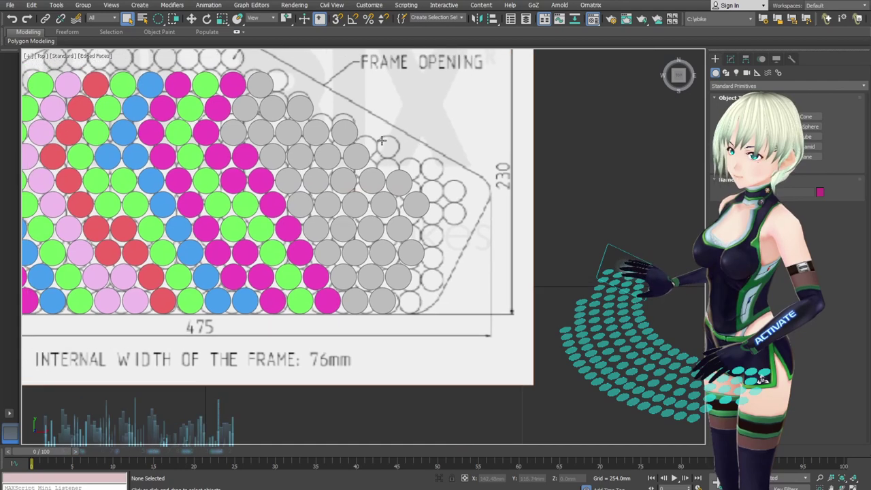
{"action": "middle_click_drag", "start_coordinate": [293, 127], "coordinate": [303, 125]}
{"action": "left_click", "coordinate": [266, 85]}
{"action": "left_click", "coordinate": [258, 107], "text": "ctrl"}
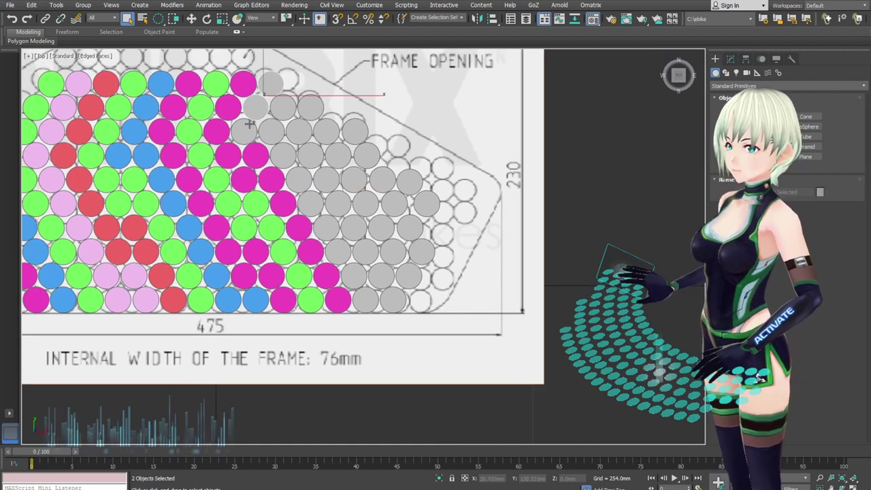
{"action": "left_click", "coordinate": [249, 126], "text": "ctrl"}
{"action": "left_click", "coordinate": [272, 132], "text": "ctrl"}
{"action": "left_click", "coordinate": [289, 109], "text": "ctrl"}
{"action": "left_click", "coordinate": [284, 155], "text": "ctrl"}
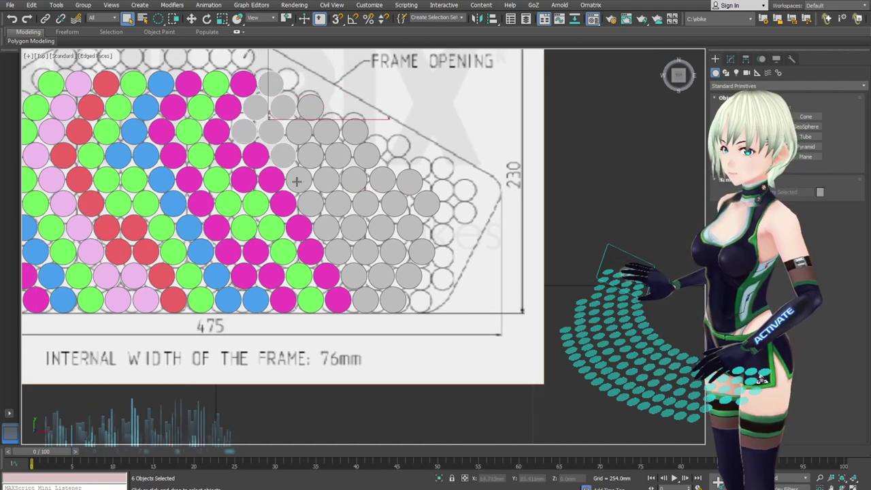
{"action": "left_click", "coordinate": [298, 180], "text": "ctrl"}
{"action": "left_click", "coordinate": [311, 203], "text": "ctrl"}
{"action": "left_click", "coordinate": [327, 228], "text": "ctrl"}
{"action": "left_click", "coordinate": [338, 252], "text": "ctrl"}
{"action": "left_click", "coordinate": [352, 277], "text": "ctrl"}
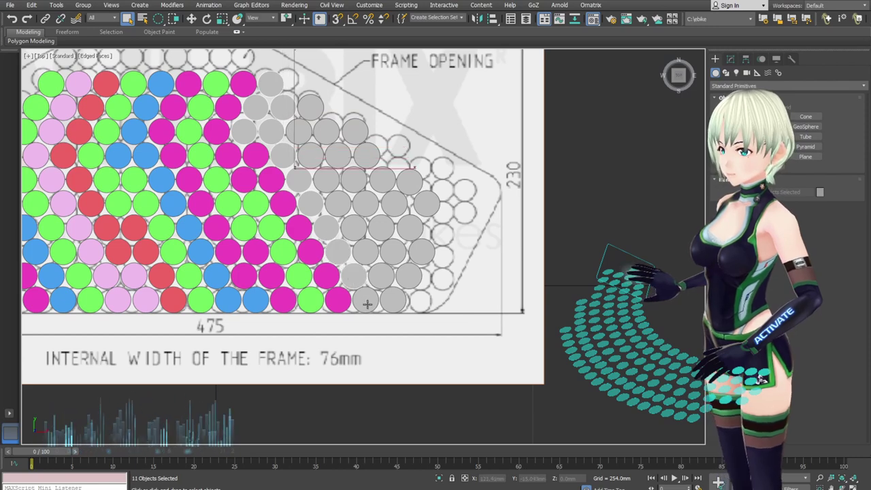
{"action": "left_click", "coordinate": [367, 303], "text": "ctrl"}
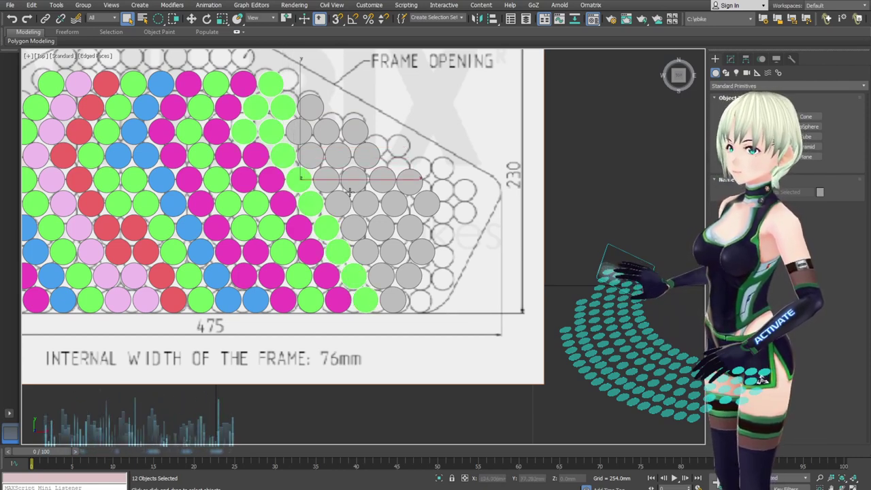
- Recolour a 12-cell band beside the new green group blue: one cell per row, with two in the second, third and fourth rows from the bottom
{"action": "middle_click_drag", "start_coordinate": [357, 195], "coordinate": [341, 186]}
{"action": "scroll", "coordinate": [353, 177], "scroll_direction": "down", "scroll_amount": 2}
{"action": "left_click", "coordinate": [523, 232]}
{"action": "scroll", "coordinate": [351, 177], "scroll_direction": "up", "scroll_amount": 2}
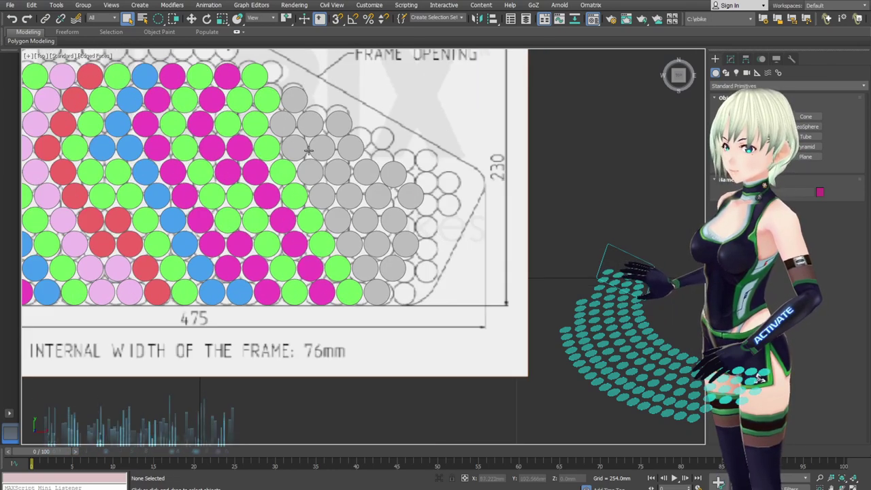
{"action": "middle_click_drag", "start_coordinate": [309, 150], "coordinate": [319, 164]}
{"action": "left_click", "coordinate": [304, 117]}
{"action": "left_click", "coordinate": [295, 139], "text": "ctrl"}
{"action": "left_click", "coordinate": [305, 171], "text": "ctrl"}
{"action": "left_click", "coordinate": [317, 188], "text": "ctrl"}
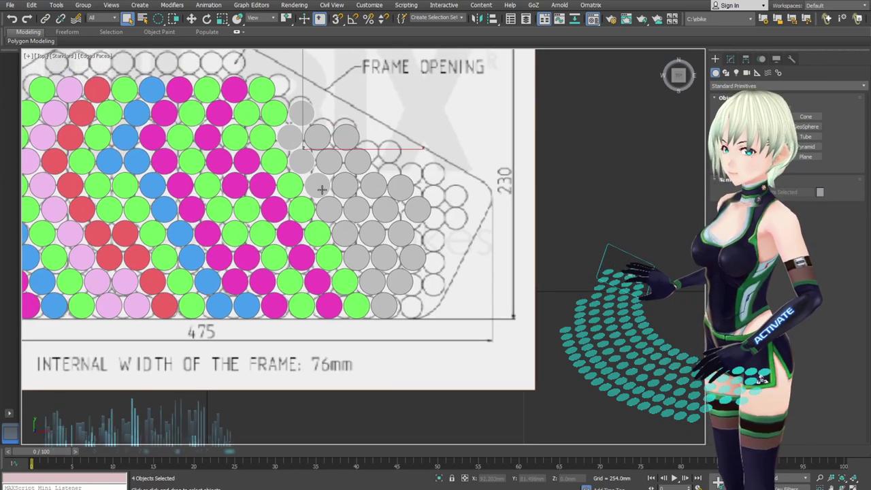
{"action": "left_click", "coordinate": [332, 211], "text": "ctrl"}
{"action": "left_click", "coordinate": [345, 235], "text": "ctrl"}
{"action": "left_click", "coordinate": [357, 259], "text": "ctrl"}
{"action": "left_click", "coordinate": [371, 281], "text": "ctrl"}
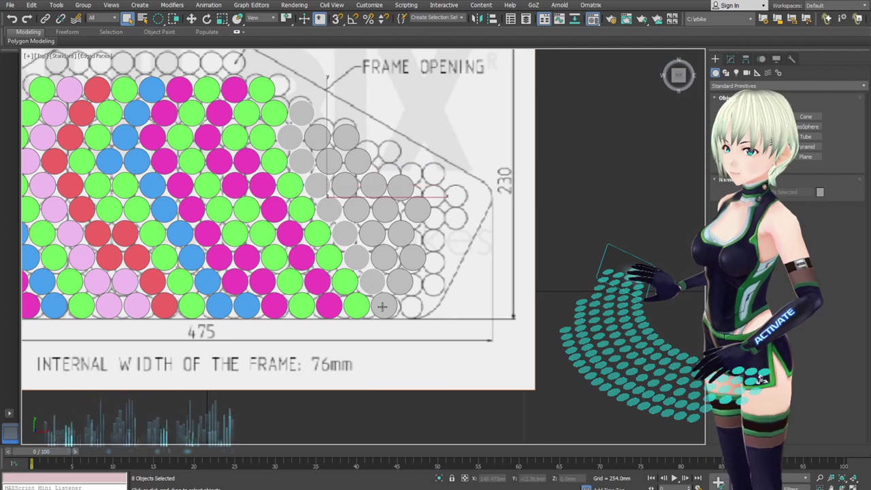
{"action": "left_click", "coordinate": [384, 306], "text": "ctrl"}
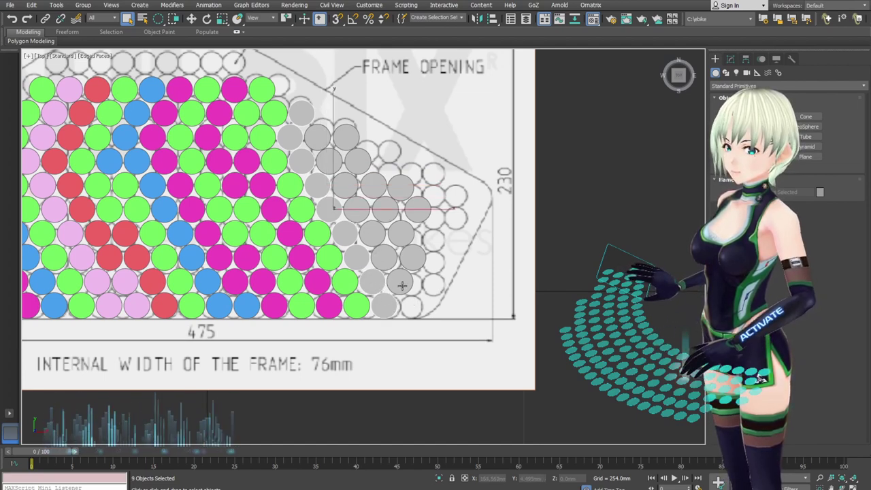
{"action": "left_click", "coordinate": [401, 283], "text": "ctrl"}
{"action": "left_click", "coordinate": [384, 263], "text": "ctrl"}
{"action": "left_click", "coordinate": [370, 238], "text": "ctrl"}
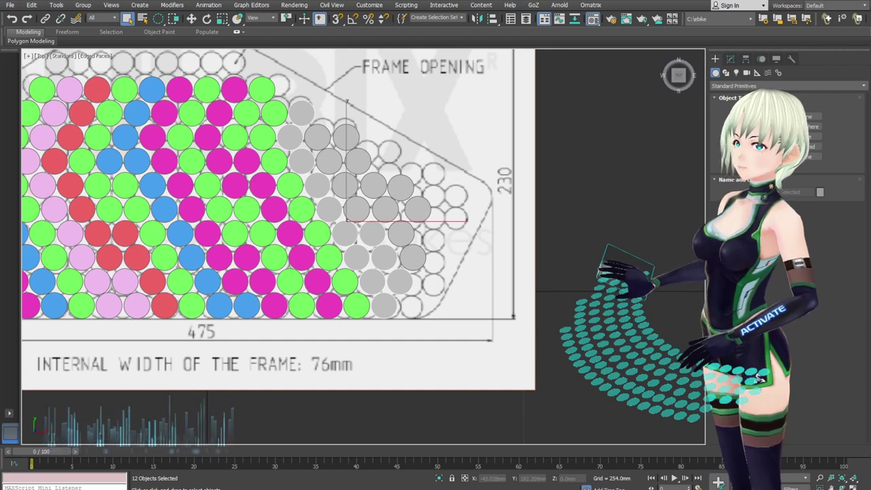
- Recolour the last 12 grey cells at the pack's narrow end, beside the new blue group, green
{"action": "middle_click_drag", "start_coordinate": [315, 119], "coordinate": [294, 114]}
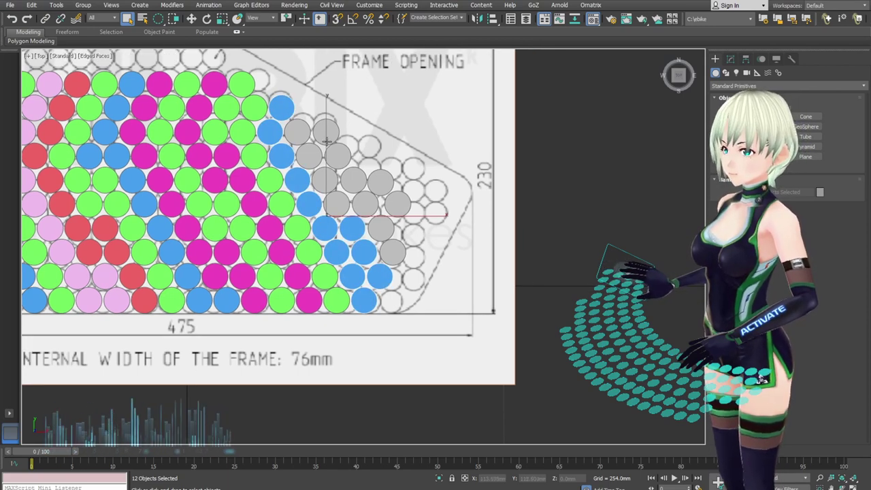
{"action": "left_click", "coordinate": [301, 128]}
{"action": "left_click", "coordinate": [317, 159], "text": "ctrl"}
{"action": "left_click", "coordinate": [328, 180], "text": "ctrl"}
{"action": "left_click", "coordinate": [340, 205], "text": "ctrl"}
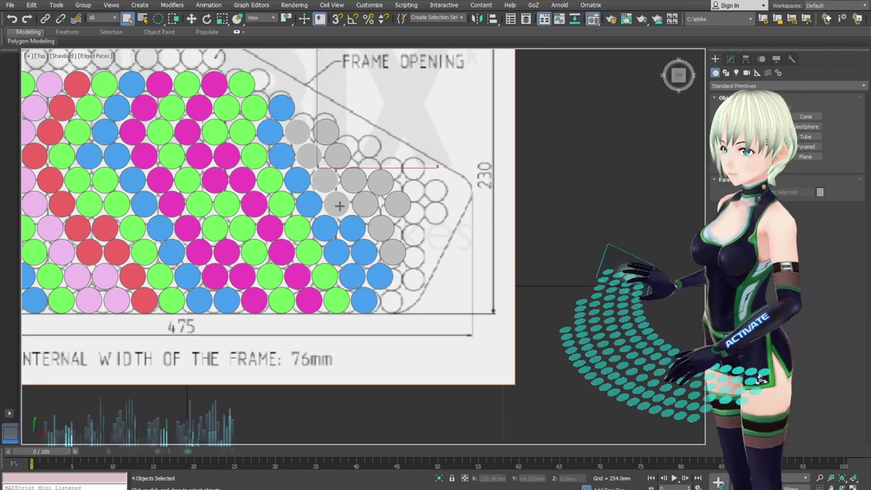
{"action": "left_click", "coordinate": [329, 139], "text": "ctrl"}
{"action": "left_click", "coordinate": [351, 175], "text": "ctrl"}
{"action": "left_click", "coordinate": [340, 158], "text": "ctrl"}
{"action": "left_click", "coordinate": [366, 204], "text": "ctrl"}
{"action": "left_click", "coordinate": [380, 228], "text": "ctrl"}
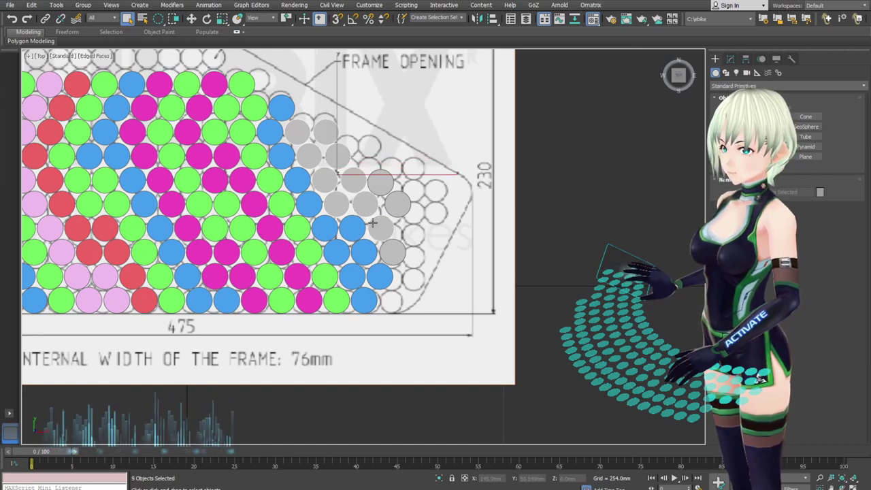
{"action": "left_click", "coordinate": [392, 252], "text": "ctrl"}
{"action": "left_click", "coordinate": [397, 204], "text": "ctrl"}
{"action": "left_click", "coordinate": [382, 182], "text": "ctrl"}
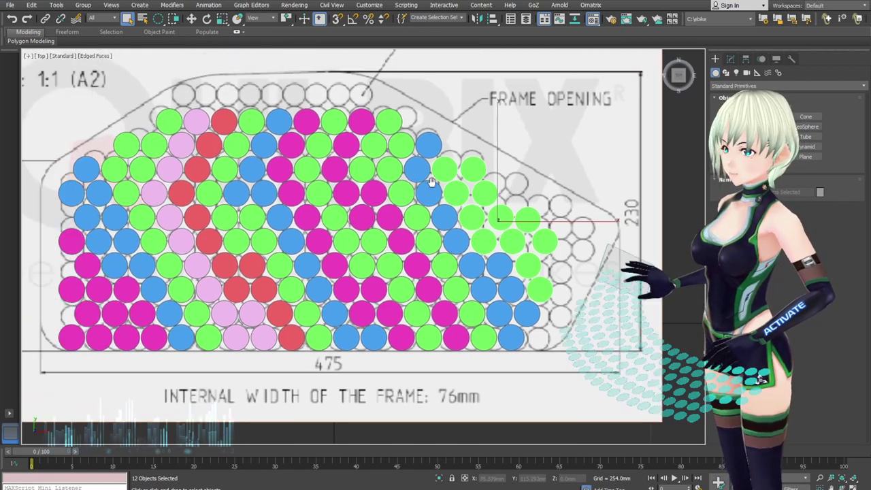
- Select everything to check the object count, and examine the complete coloured group layout over the frame drawing
{"action": "scroll", "coordinate": [263, 335], "scroll_direction": "down", "scroll_amount": 4}
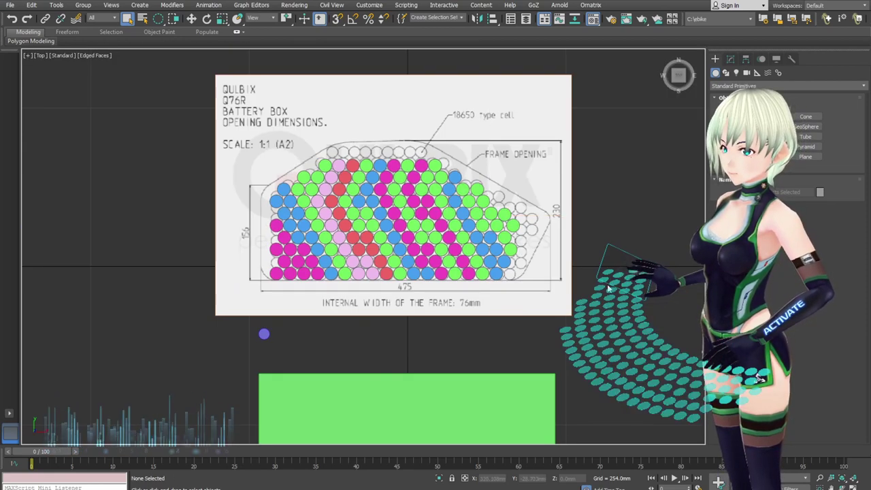
{"action": "scroll", "coordinate": [522, 258], "scroll_direction": "up", "scroll_amount": 5}
{"action": "scroll", "coordinate": [522, 258], "scroll_direction": "down", "scroll_amount": 2}
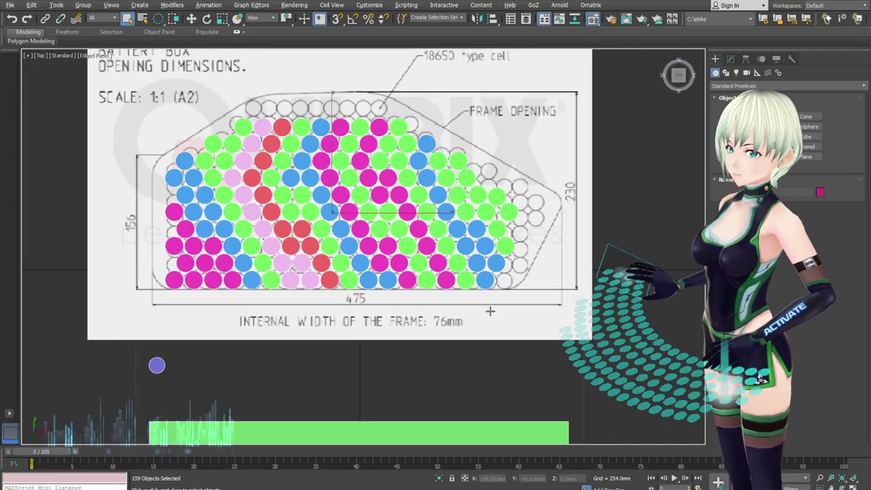
{"action": "left_click", "coordinate": [551, 314]}
{"action": "key", "text": "ctrl+a"}
{"action": "scroll", "coordinate": [520, 290], "scroll_direction": "down", "scroll_amount": 2}
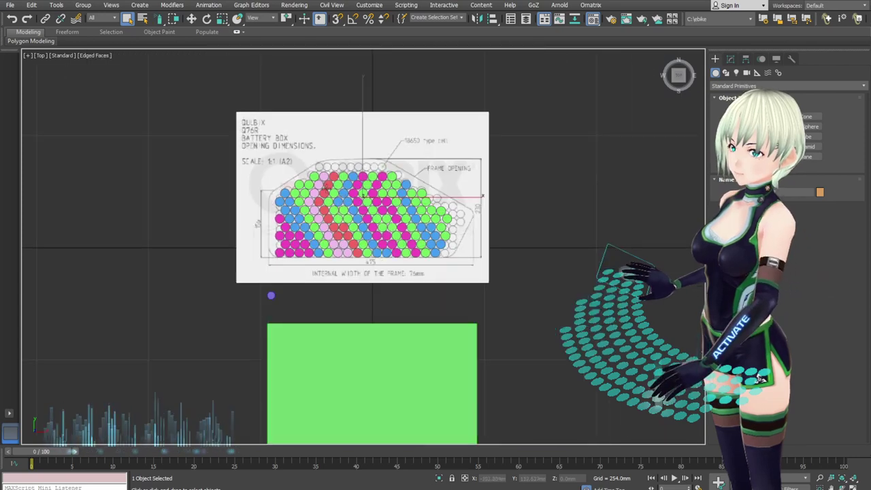
{"action": "left_click", "coordinate": [520, 291]}
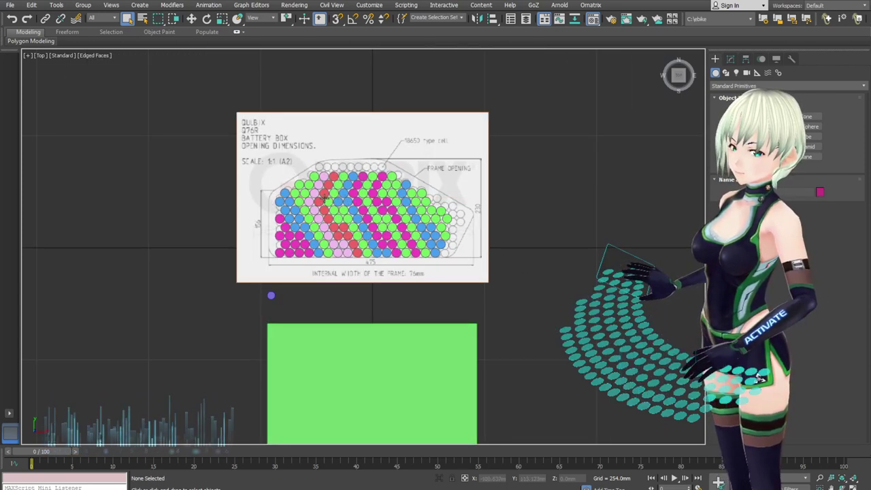
{"action": "middle_click_drag", "start_coordinate": [324, 198], "coordinate": [297, 199]}
{"action": "scroll", "coordinate": [300, 197], "scroll_direction": "up", "scroll_amount": 3}
{"action": "scroll", "coordinate": [283, 206], "scroll_direction": "down", "scroll_amount": 1}
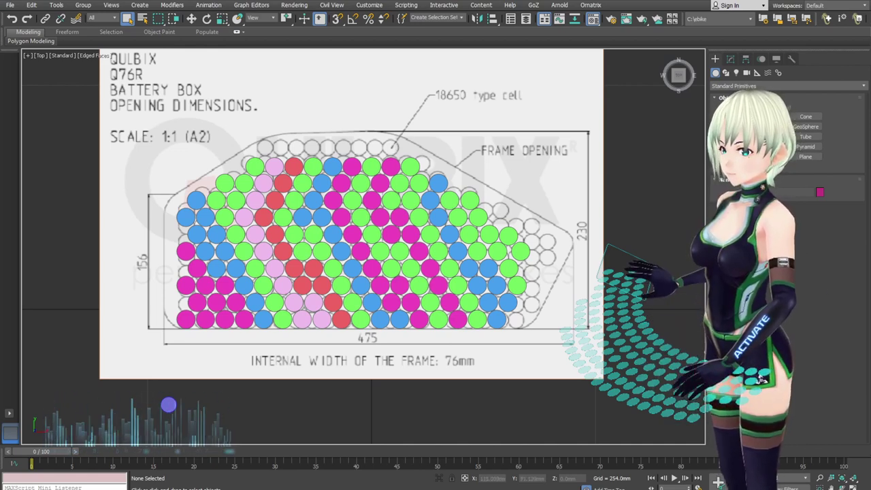
- Delete the large green box and the single spare blue-violet cell standing beside the drawing
{"action": "middle_click_drag", "start_coordinate": [334, 235], "coordinate": [461, 264], "text": "alt"}
{"action": "left_click", "coordinate": [517, 294]}
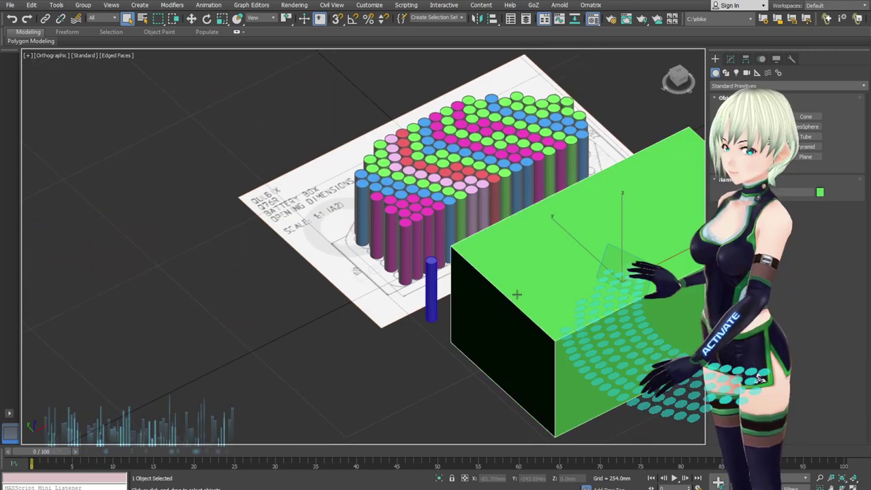
{"action": "key", "text": "Delete"}
{"action": "middle_click_drag", "start_coordinate": [519, 289], "coordinate": [420, 297], "text": "alt"}
{"action": "scroll", "coordinate": [432, 272], "scroll_direction": "up", "scroll_amount": 3}
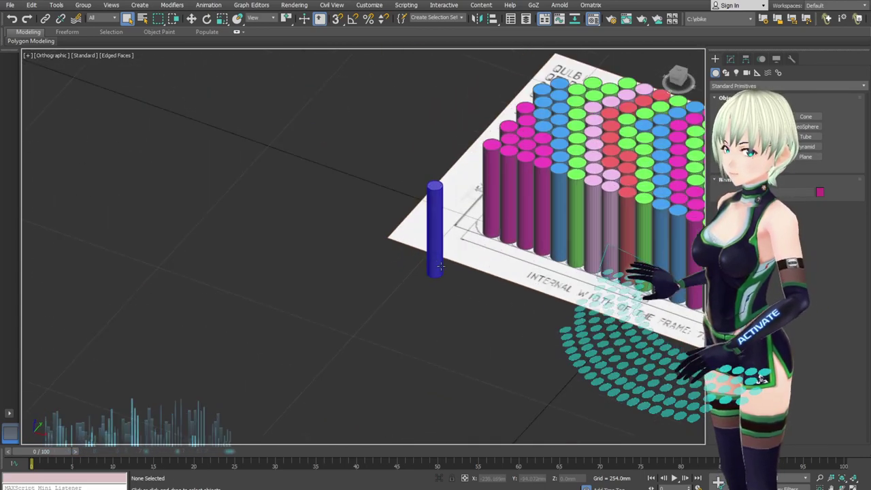
{"action": "left_click", "coordinate": [435, 256]}
{"action": "middle_click_drag", "start_coordinate": [437, 257], "coordinate": [319, 257], "text": "alt"}
{"action": "key", "text": "Delete"}
- Select all the pack's cells together to check their count, and inspect the cylinder parameters of one green cell at the narrow end
{"action": "middle_click_drag", "start_coordinate": [318, 257], "coordinate": [376, 222], "text": "alt"}
{"action": "scroll", "coordinate": [376, 221], "scroll_direction": "down", "scroll_amount": 3}
{"action": "left_click_drag", "start_coordinate": [312, 170], "coordinate": [602, 189]}
{"action": "middle_click_drag", "start_coordinate": [602, 189], "coordinate": [582, 217], "text": "alt"}
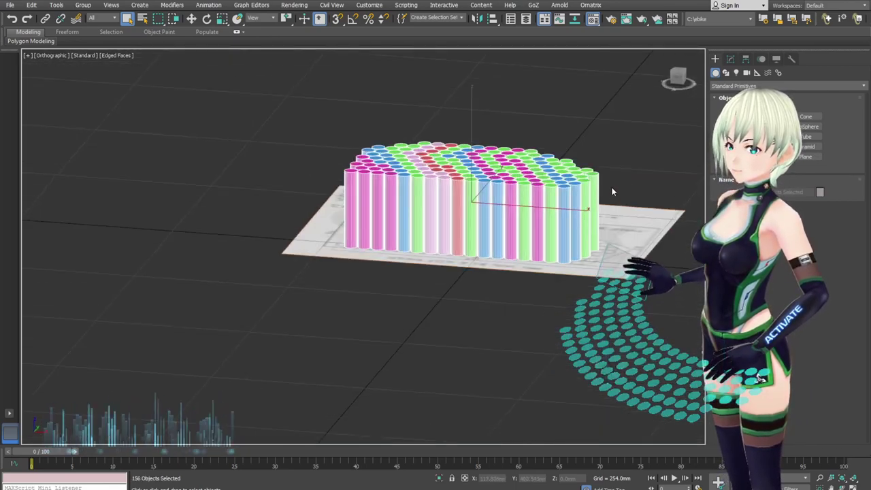
{"action": "left_click", "coordinate": [730, 61]}
{"action": "left_click", "coordinate": [609, 165]}
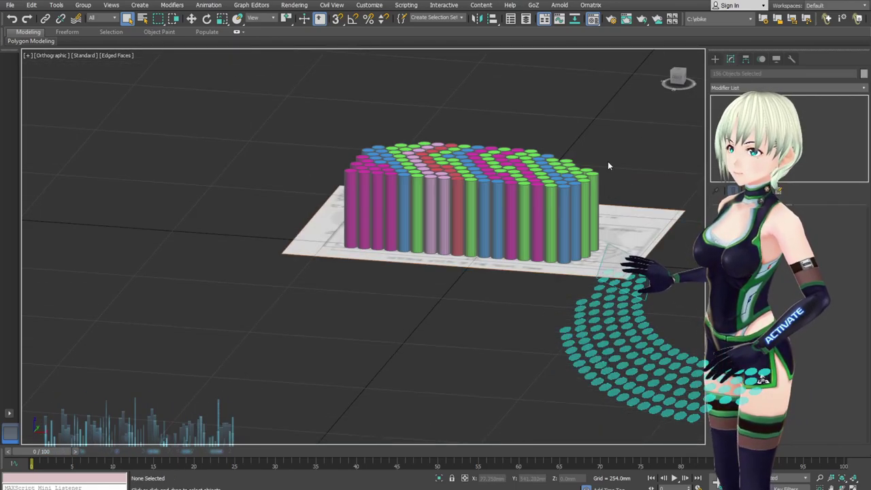
{"action": "left_click", "coordinate": [595, 180]}
{"action": "middle_click_drag", "start_coordinate": [595, 181], "coordinate": [599, 206], "text": "alt"}
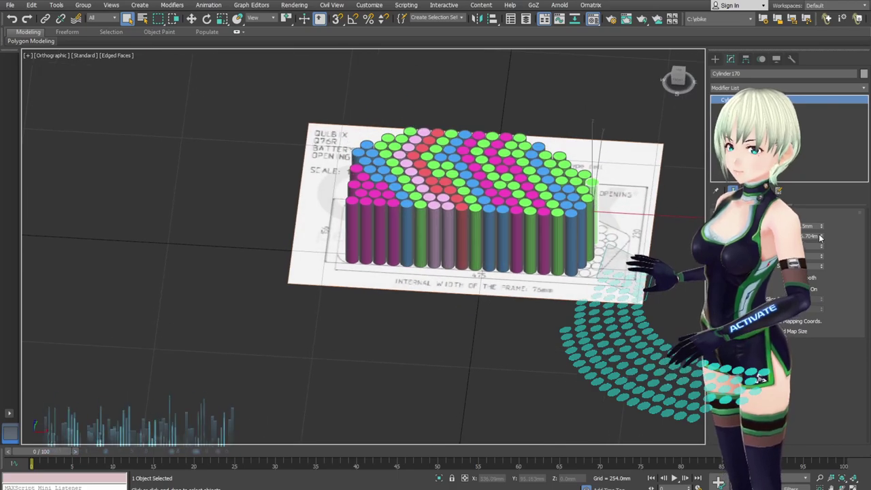
{"action": "left_click", "coordinate": [661, 296]}
{"action": "mouse_move", "coordinate": [602, 281]}
{"action": "middle_mouse_down", "text": "alt"}
{"action": "mouse_move", "coordinate": [599, 292]}
{"action": "mouse_move", "coordinate": [618, 322]}
{"action": "mouse_move", "coordinate": [571, 268]}
{"action": "mouse_move", "coordinate": [529, 273]}
{"action": "mouse_move", "coordinate": [660, 299]}
{"action": "mouse_move", "coordinate": [594, 282]}
{"action": "mouse_move", "coordinate": [620, 172]}
{"action": "mouse_move", "coordinate": [598, 193]}
{"action": "middle_mouse_up", "text": "alt"}
{"action": "scroll", "coordinate": [593, 258], "scroll_direction": "up", "scroll_amount": 3}
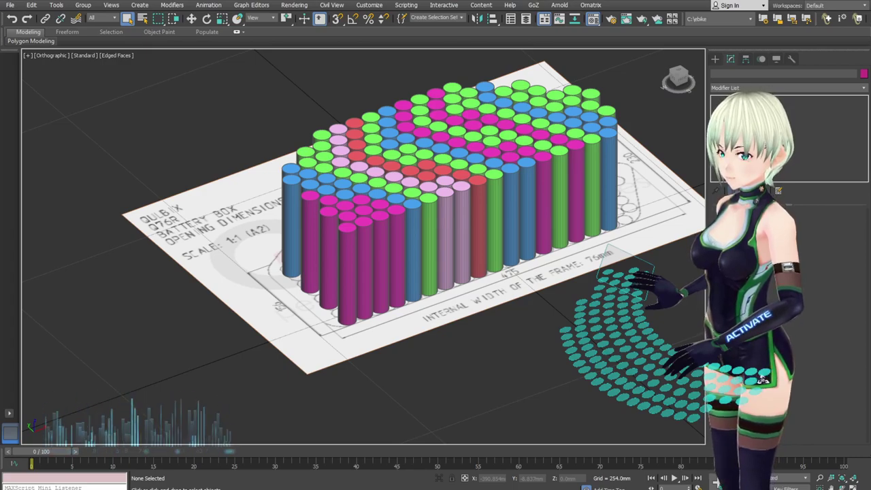
{"action": "key", "text": "t"}
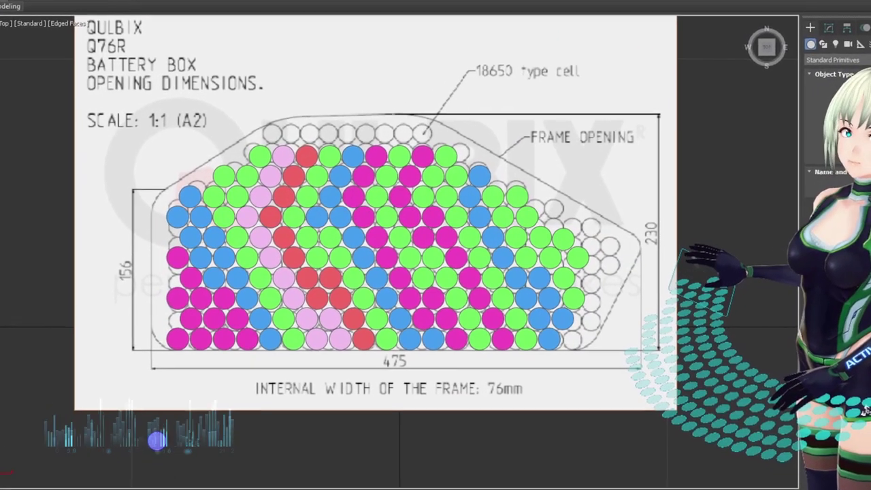